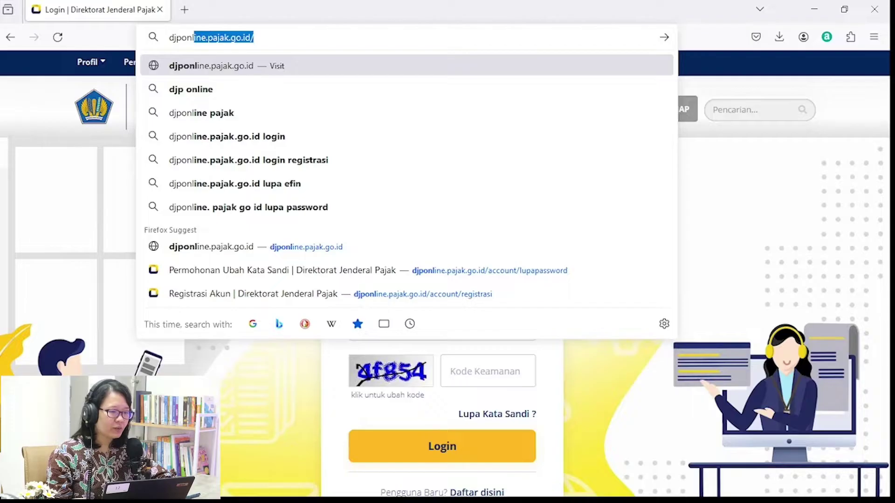
Log in to DJP Online with the NIK/NPWP, password and security code.
key(Return)
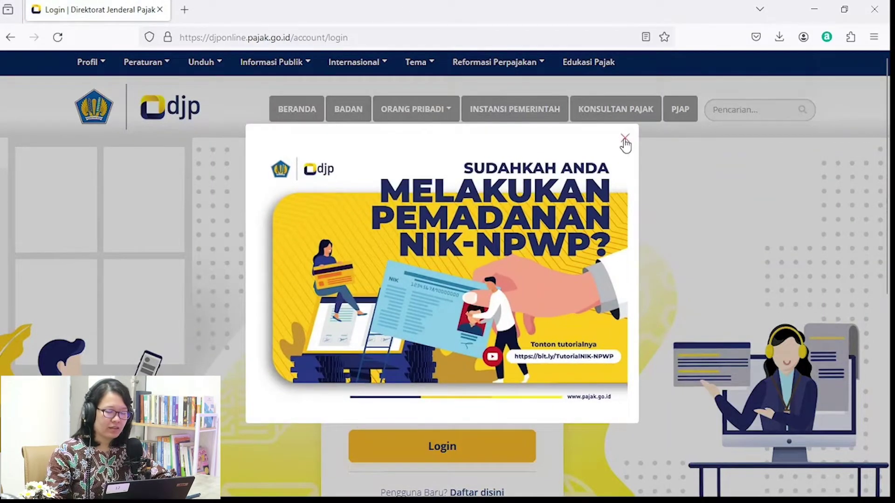
click(625, 138)
scroll(521, 216, down, 3)
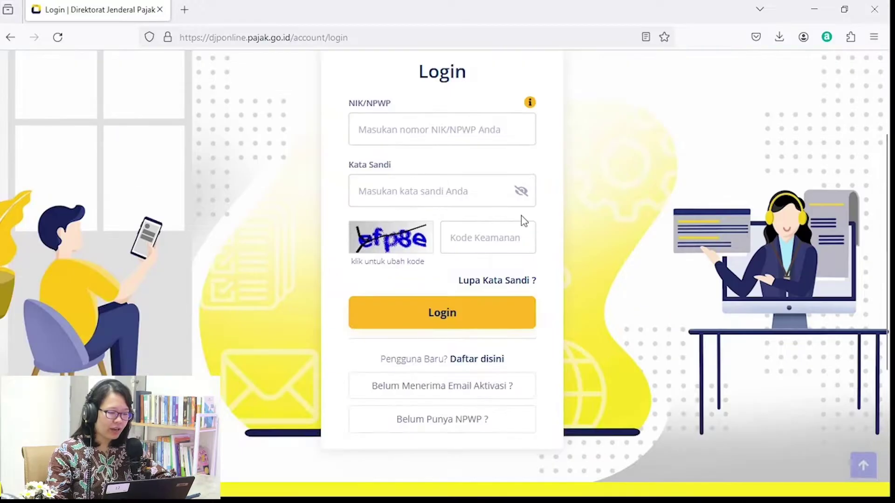
click(451, 128)
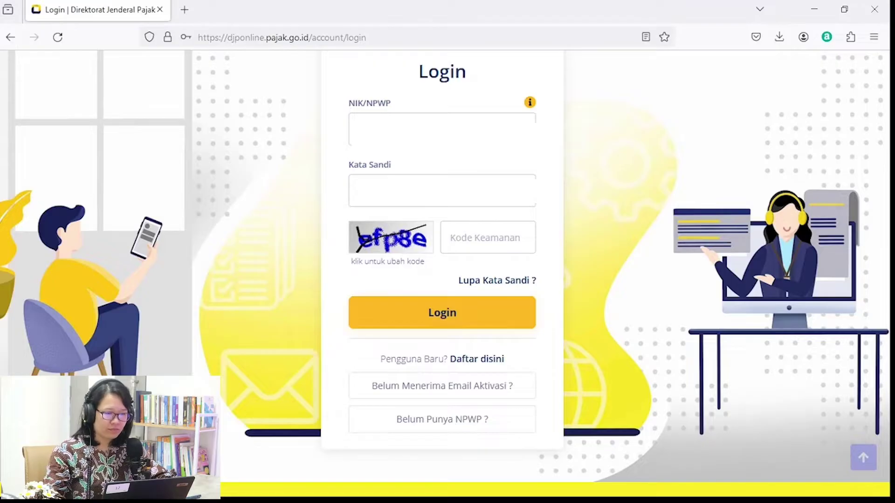
click(484, 247)
text(efp8e)
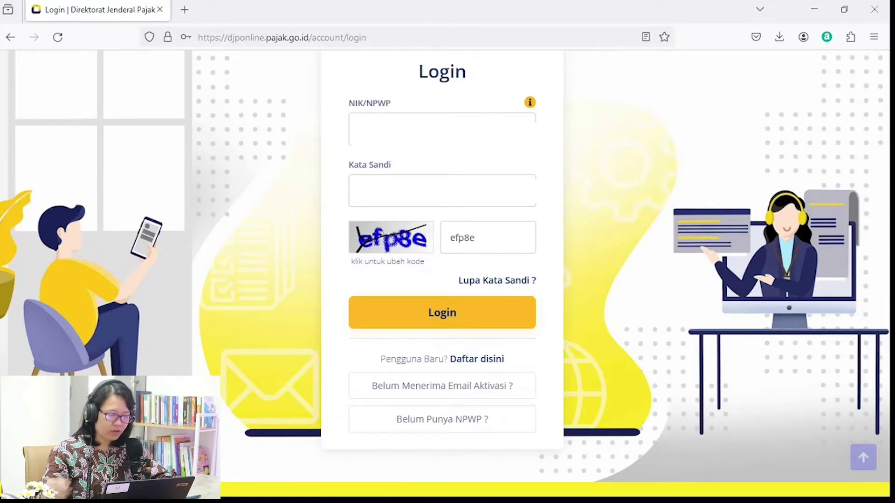
click(474, 315)
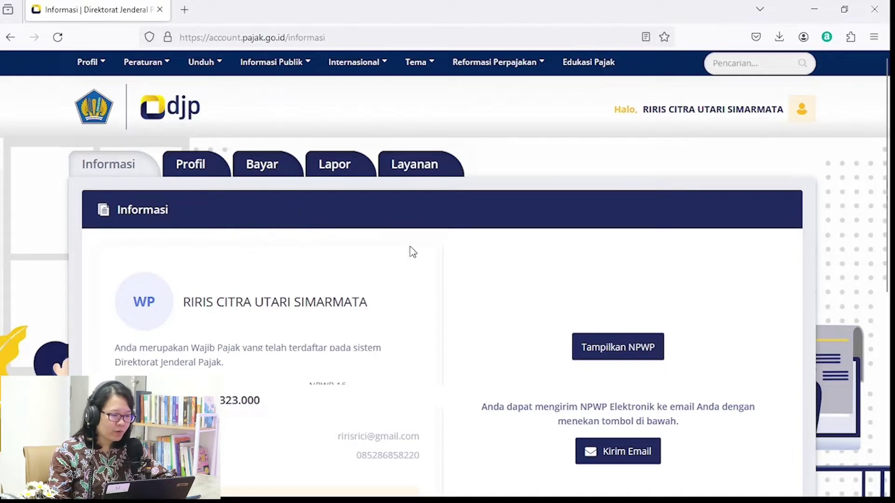
click(205, 170)
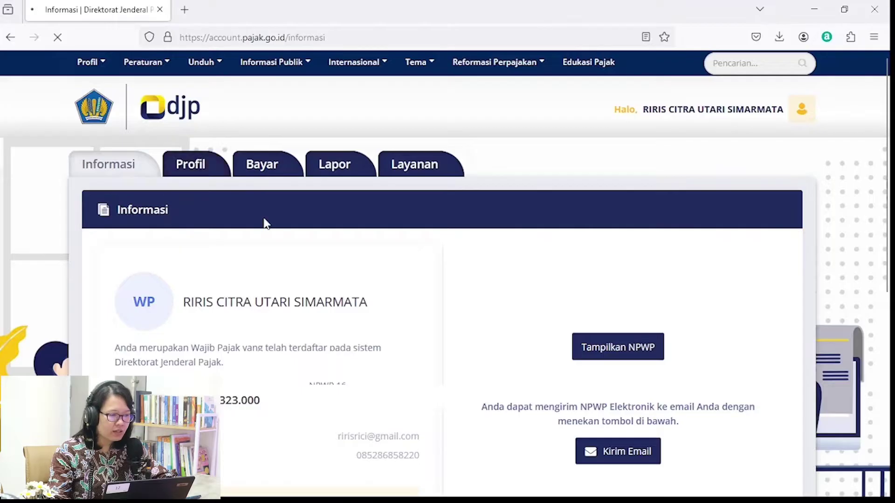
Tick e-Bupot 21/26 under Aktivasi Fitur and confirm the feature change.
scroll(209, 271, down, 1)
click(153, 289)
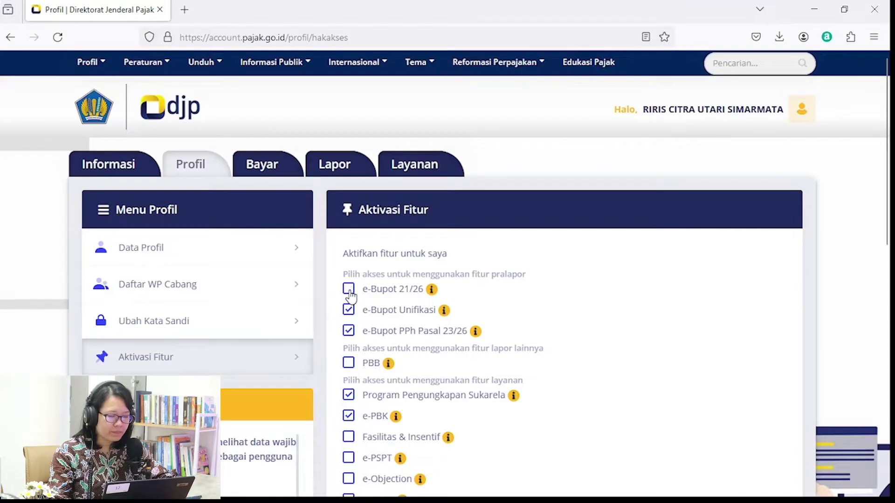
scroll(501, 302, down, 3)
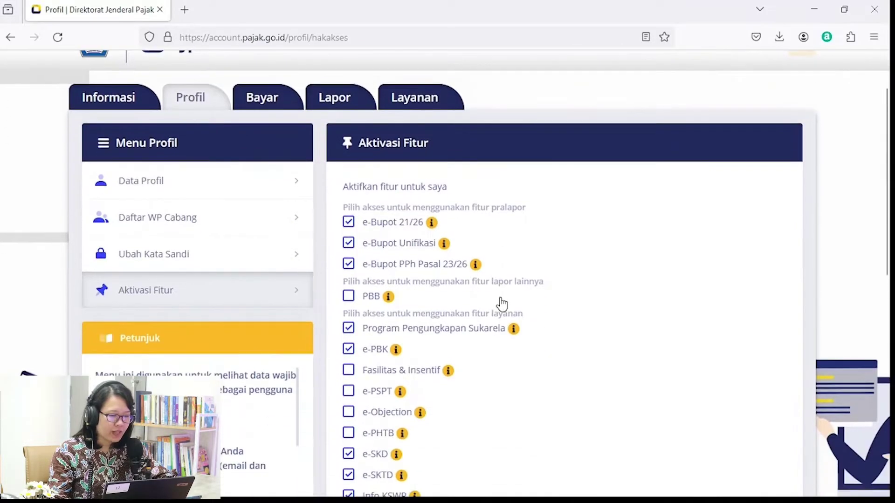
scroll(501, 304, down, 5)
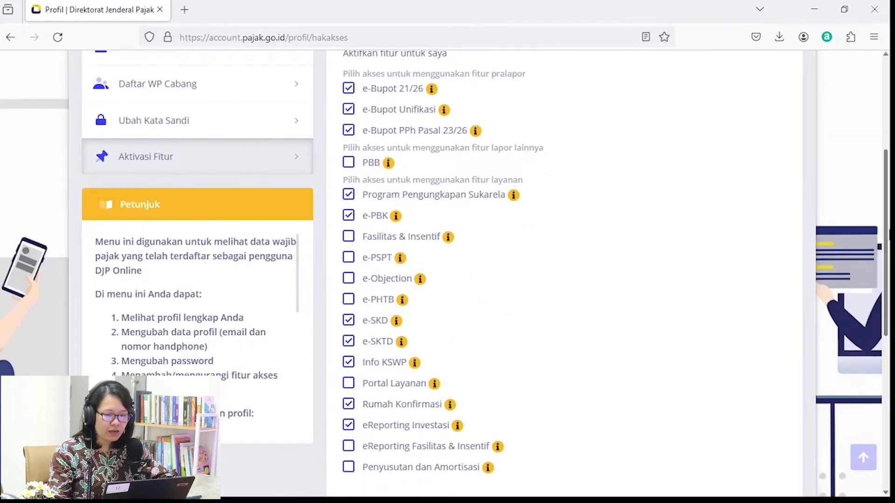
scroll(502, 303, down, 8)
click(723, 310)
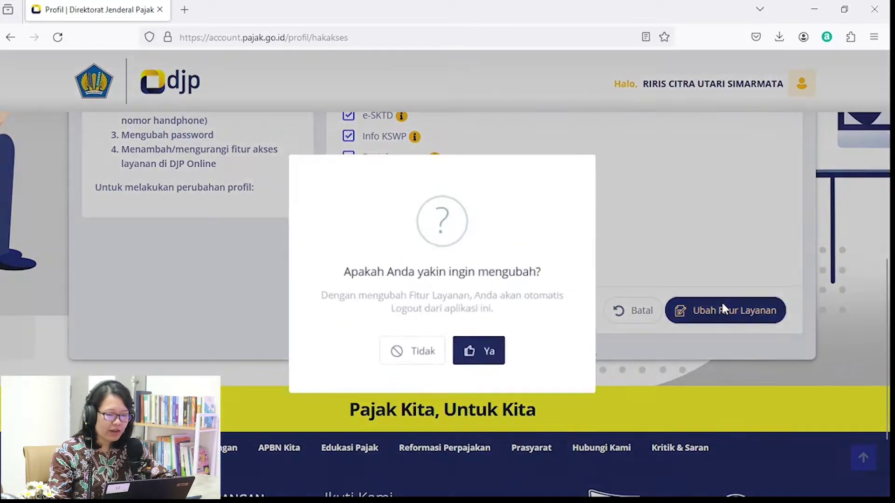
click(472, 346)
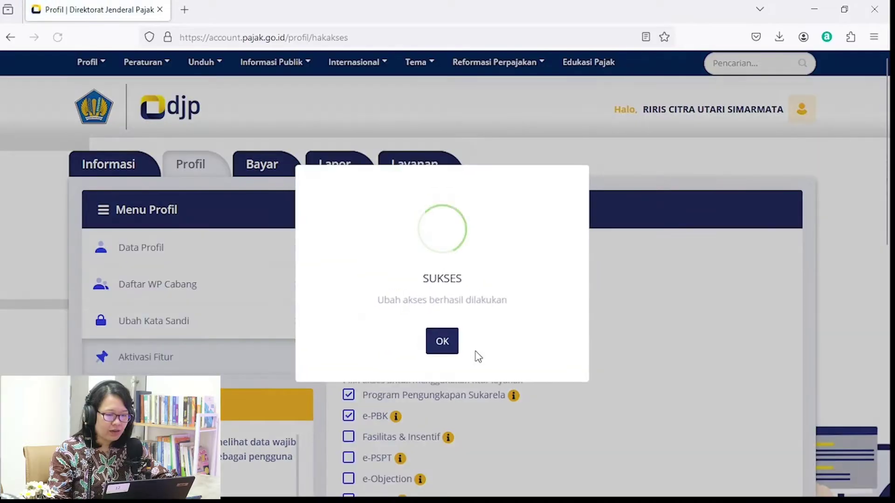
click(442, 345)
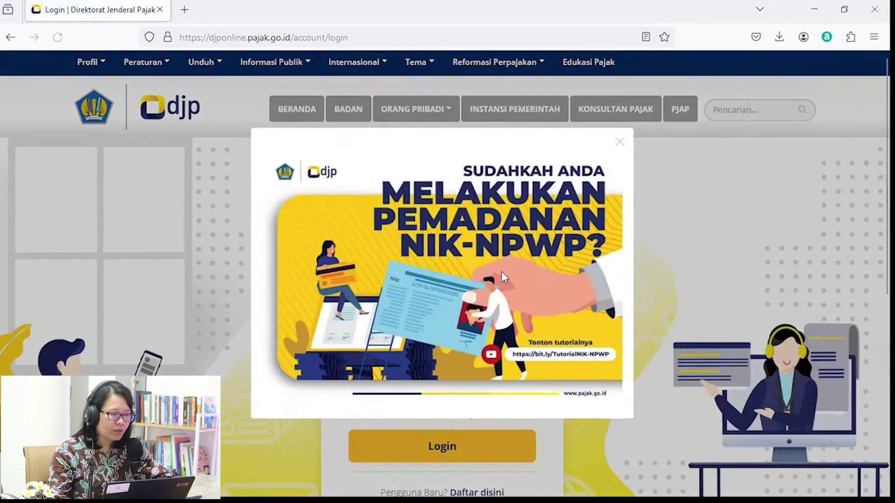
click(616, 144)
Sign back in and launch e-Bupot 21/26 from Lapor > Pra Pelaporan.
click(454, 261)
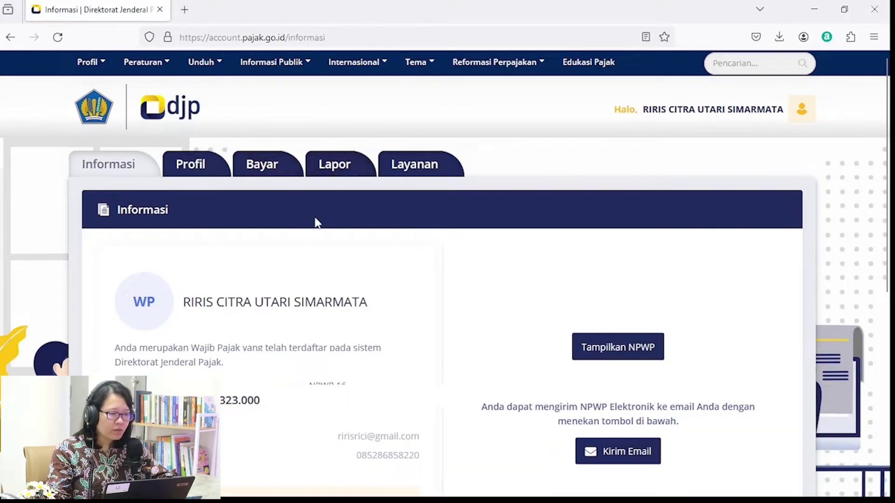
click(344, 179)
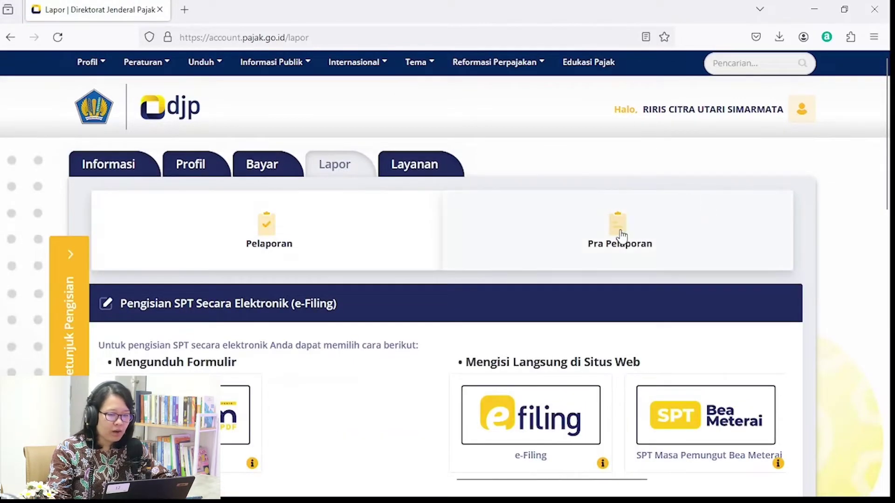
click(622, 233)
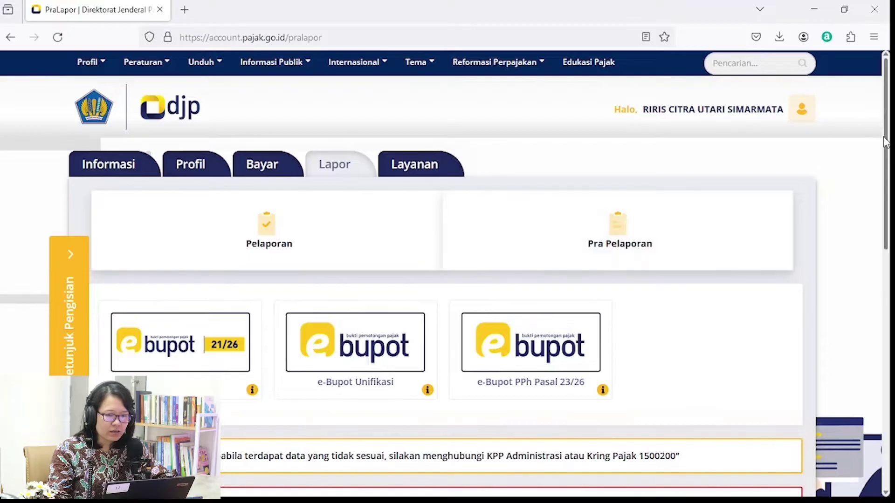
drag(887, 148, 887, 193)
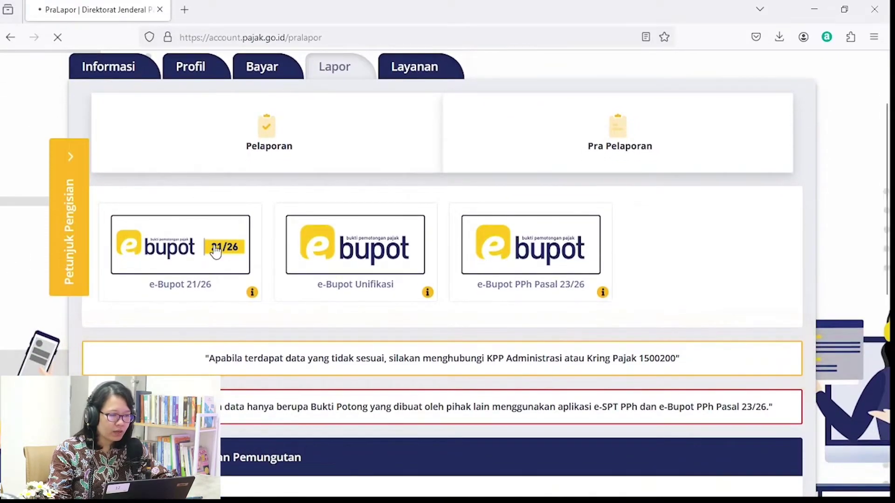
click(215, 252)
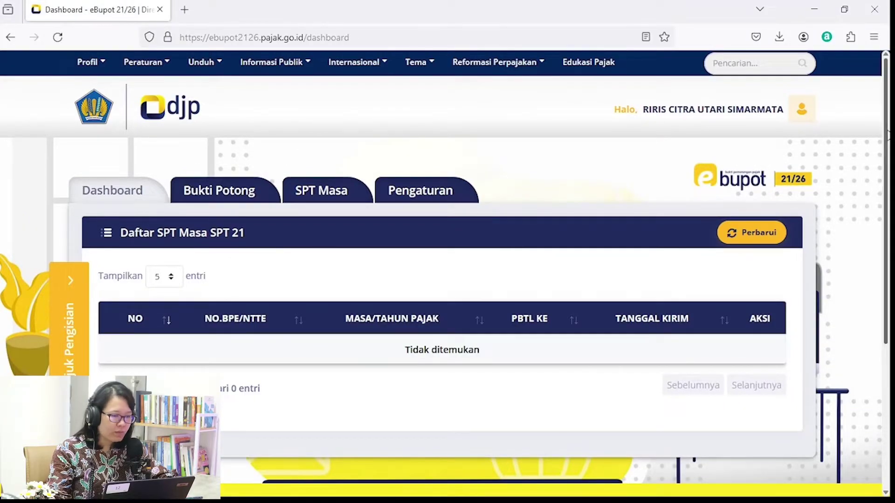
drag(887, 133, 887, 139)
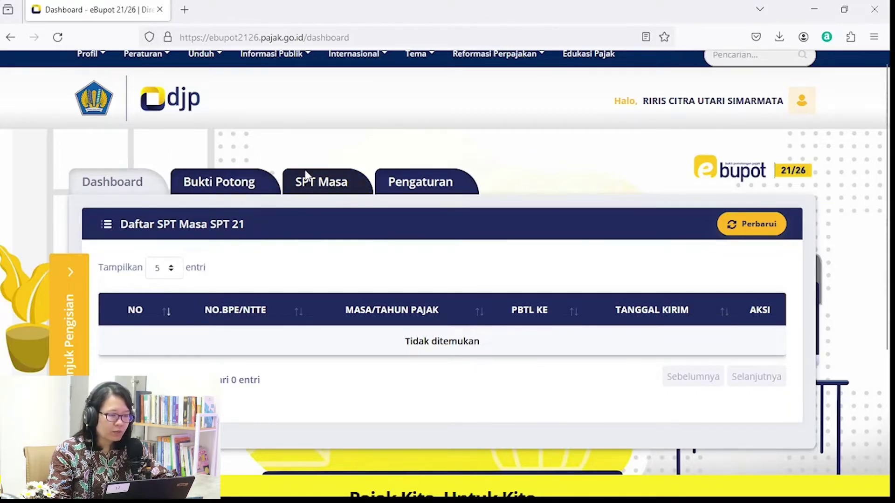
Open the e-Bupot 21/26 settings and reload the signer list.
click(410, 184)
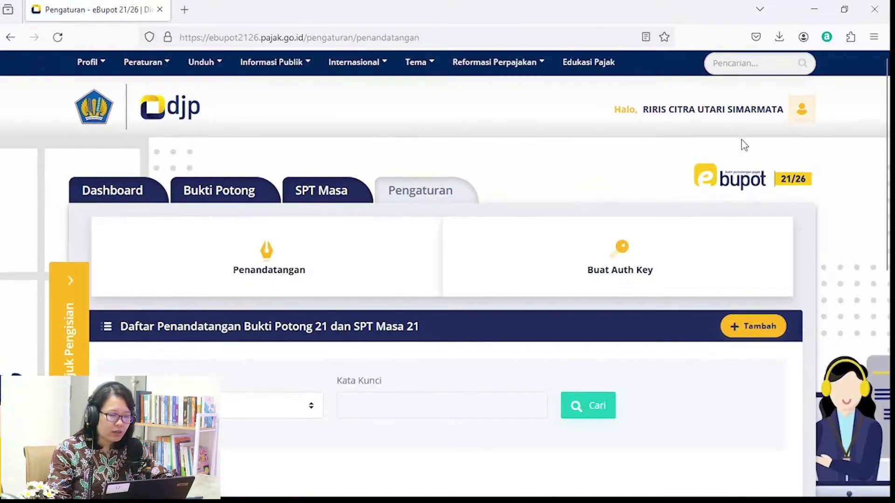
scroll(888, 133, down, 2)
scroll(447, 279, down, 3)
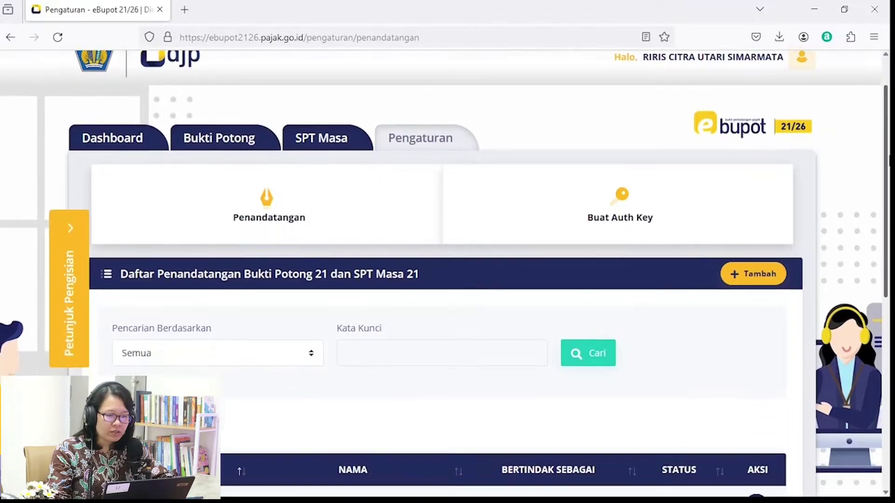
scroll(447, 279, down, 3)
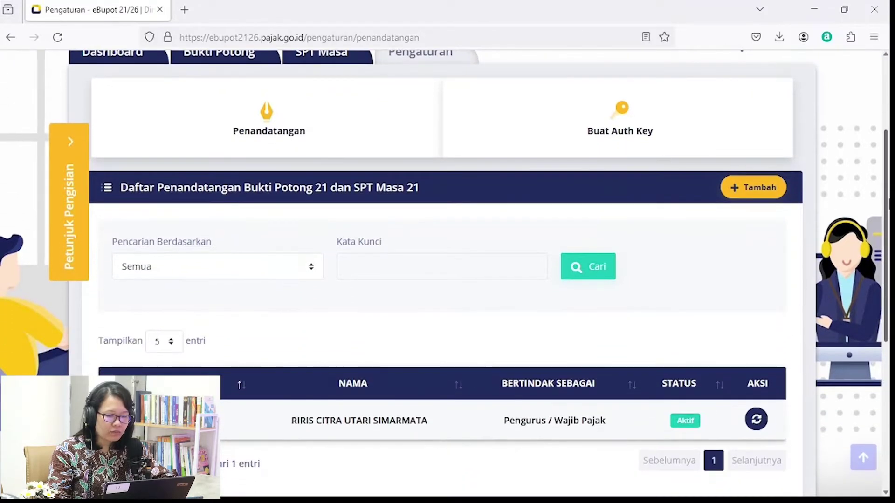
scroll(336, 146, up, 1)
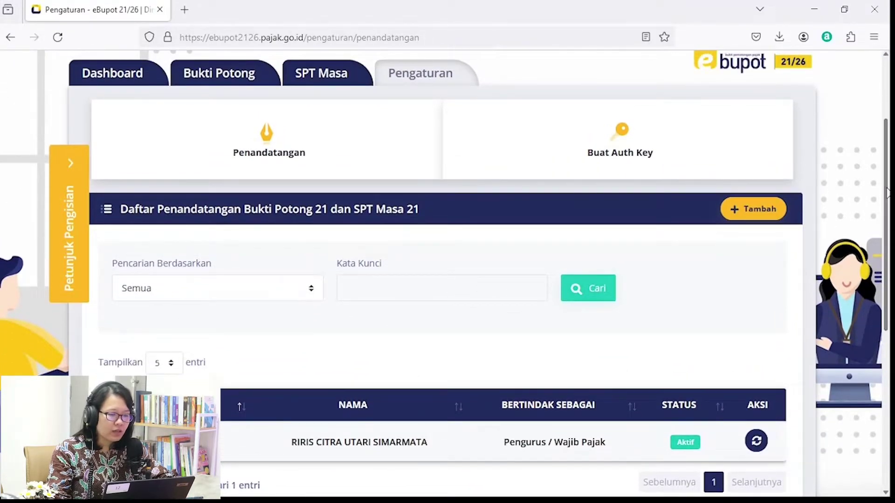
click(267, 134)
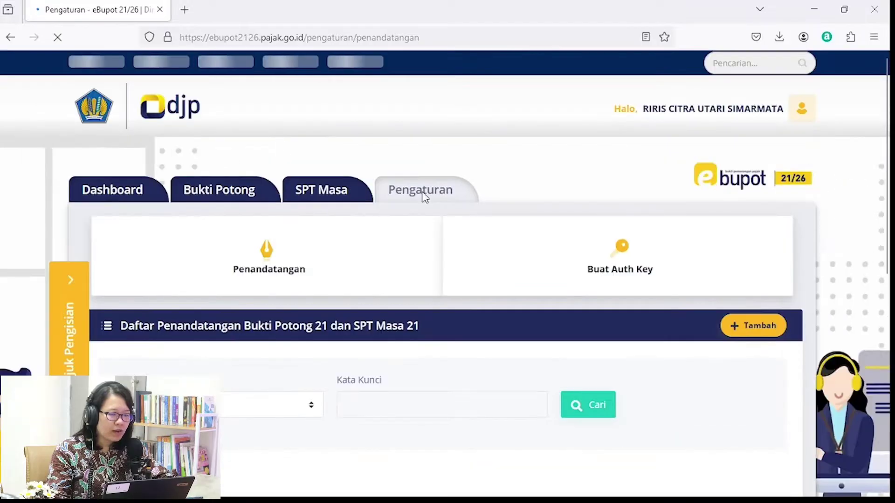
drag(883, 174, 888, 235)
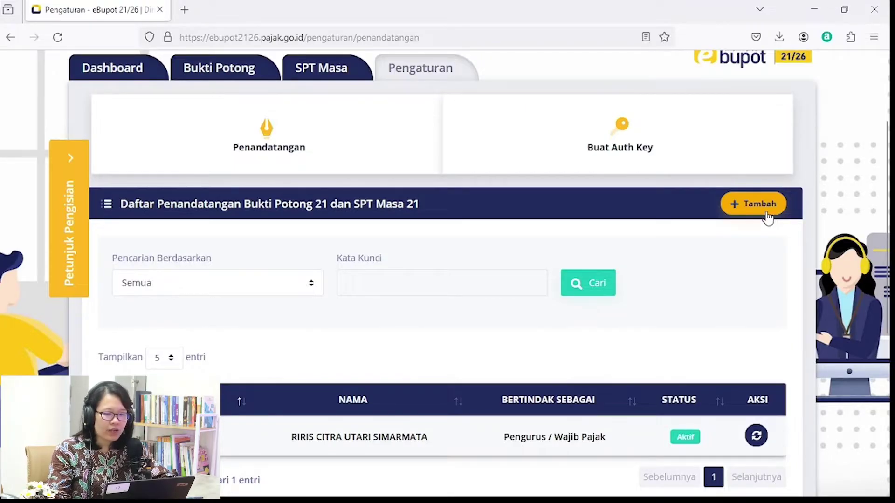
Add a new active Pengurus signer, save it with the security code, then open Bukti Potong.
click(764, 208)
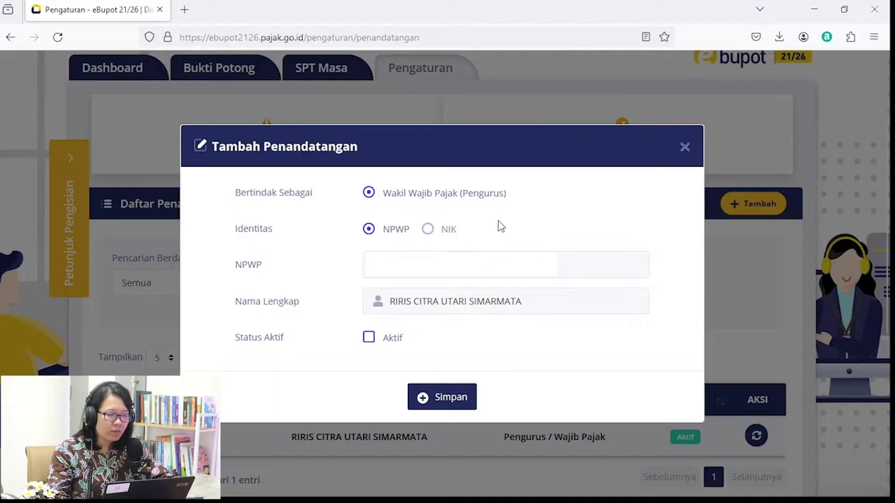
click(369, 342)
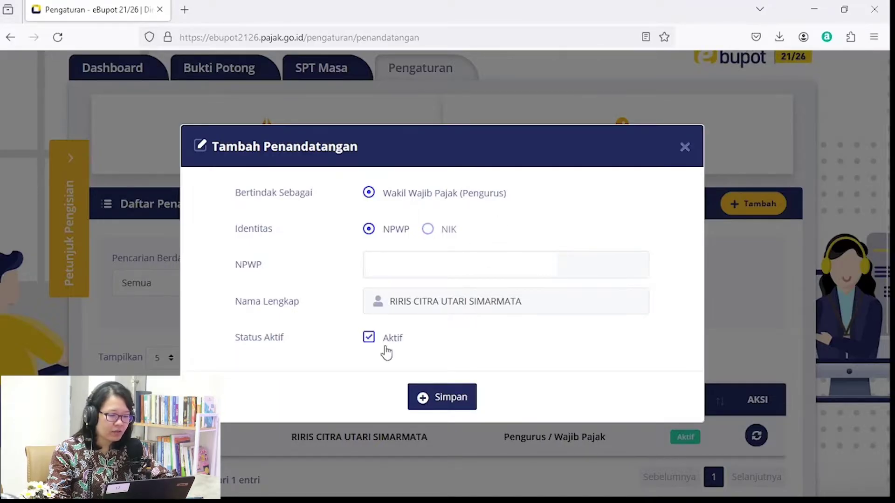
click(455, 396)
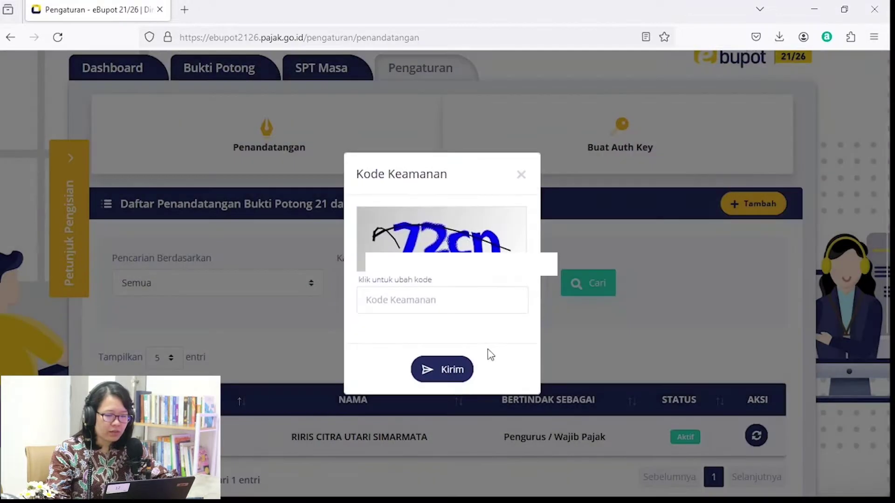
click(417, 302)
text(72cn)
key(Return)
scroll(713, 252, down, 2)
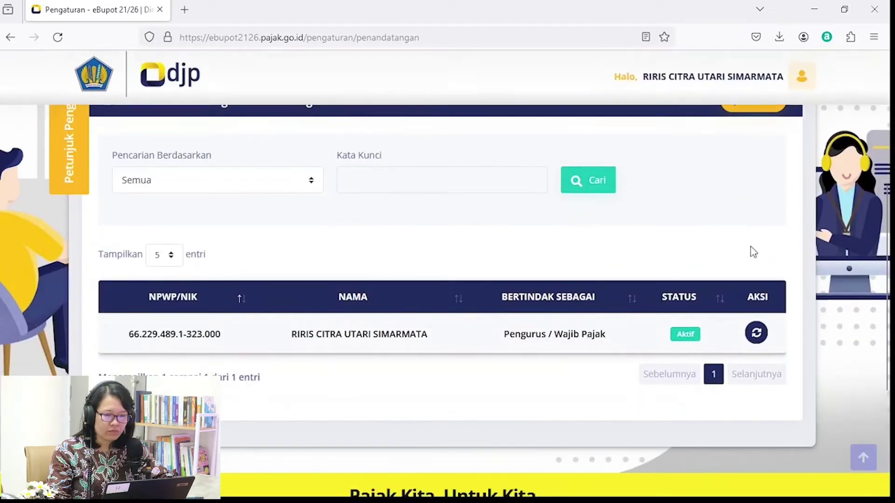
scroll(447, 252, up, 5)
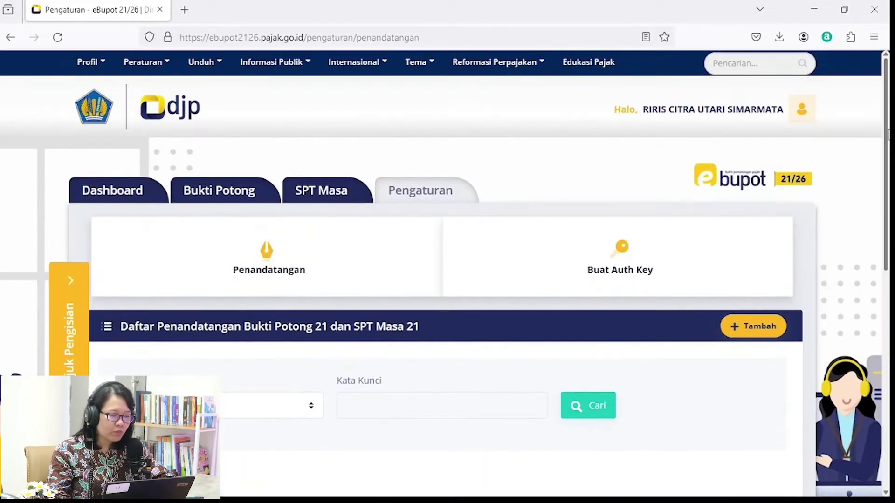
click(234, 192)
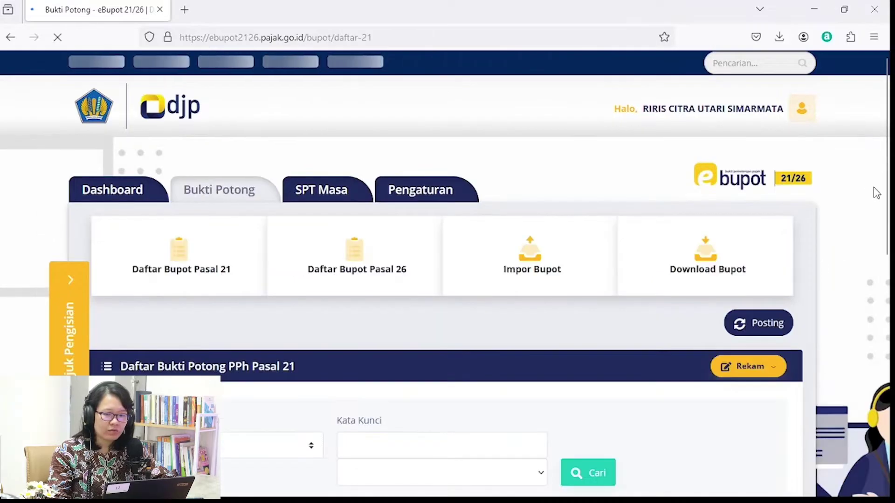
From Daftar Bupot Pasal 21, start a new Bupot Bulanan/Final Tidak Final record.
scroll(447, 252, down, 2)
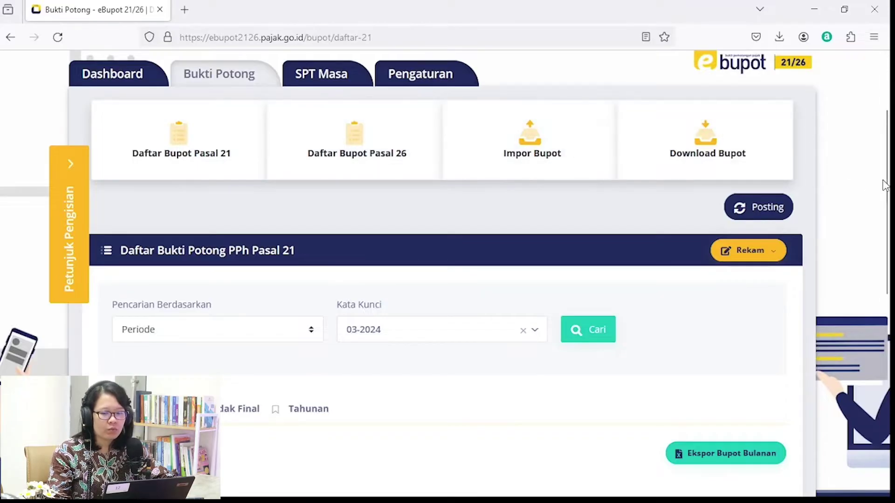
scroll(887, 205, down, 1)
drag(889, 205, 888, 196)
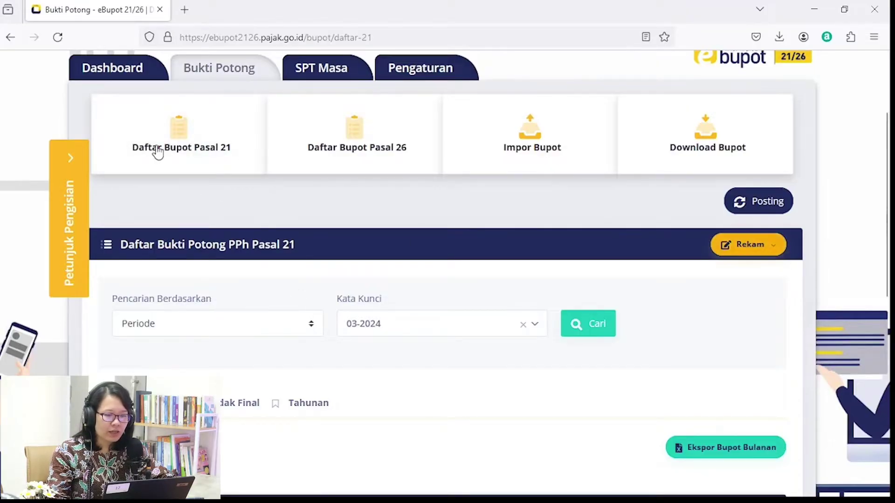
click(181, 153)
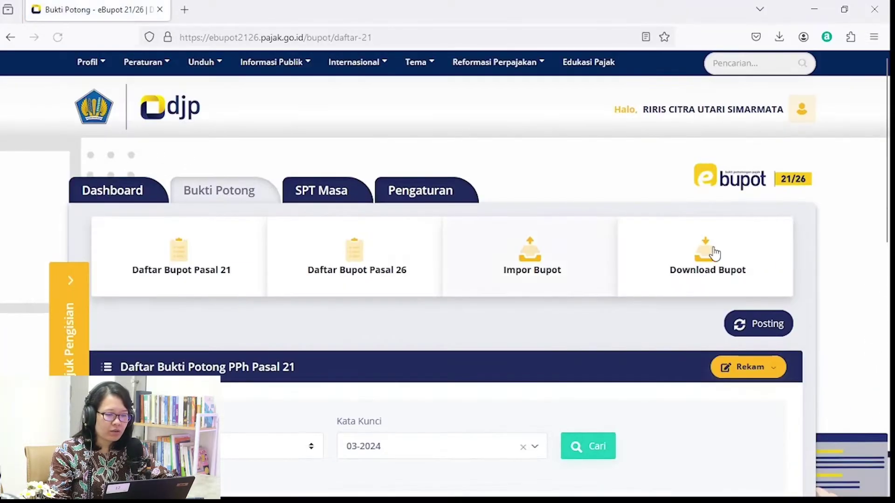
drag(887, 148, 870, 220)
click(739, 213)
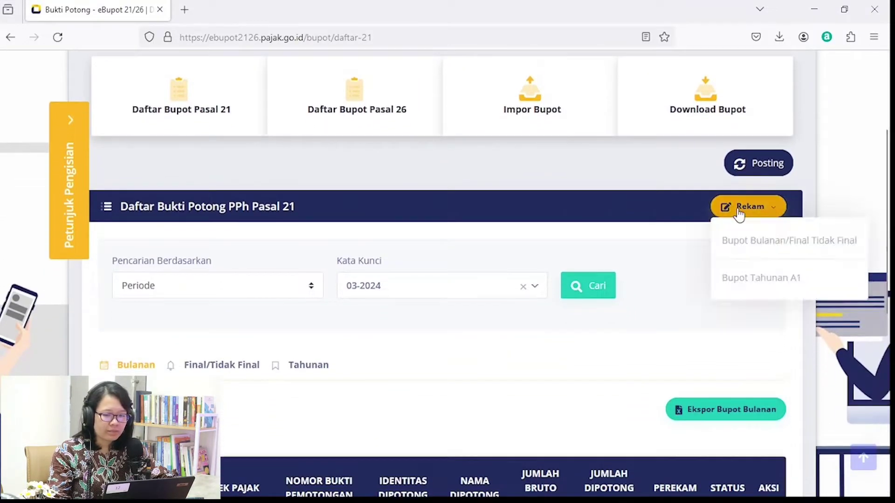
click(748, 250)
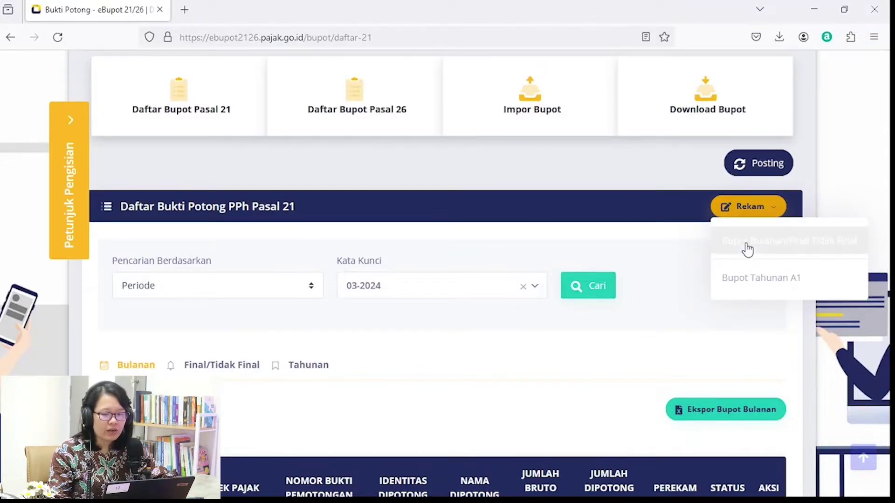
drag(887, 140, 887, 220)
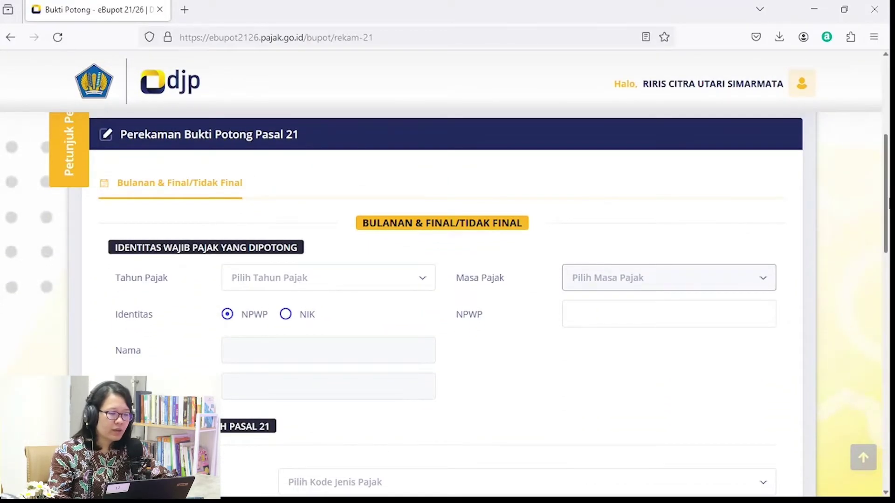
Set Tahun Pajak to 2024 and Masa Pajak to Januari.
click(354, 290)
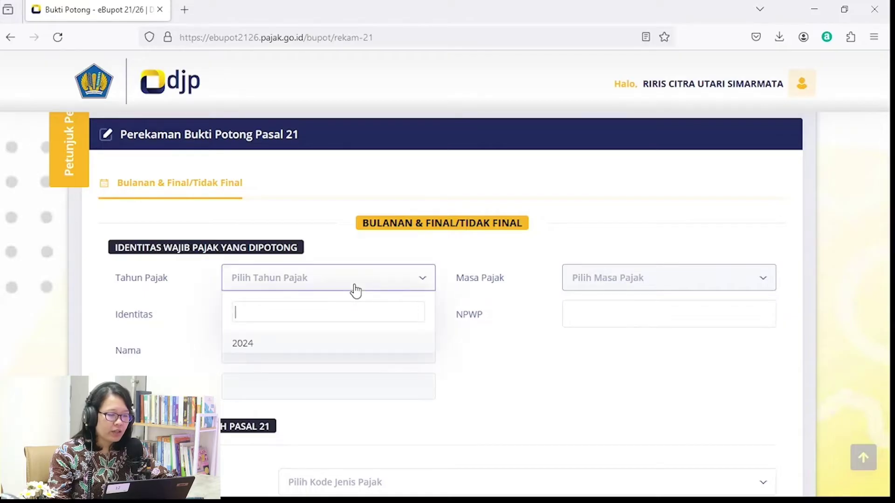
click(342, 346)
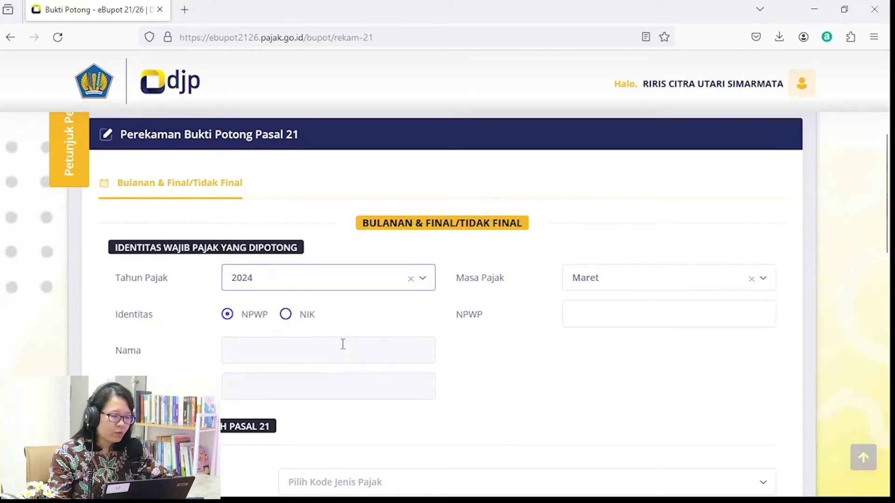
click(695, 279)
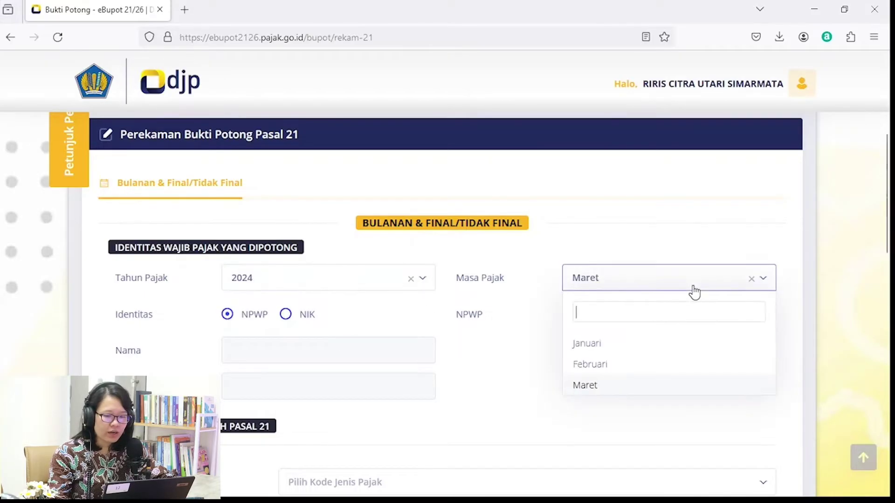
click(632, 353)
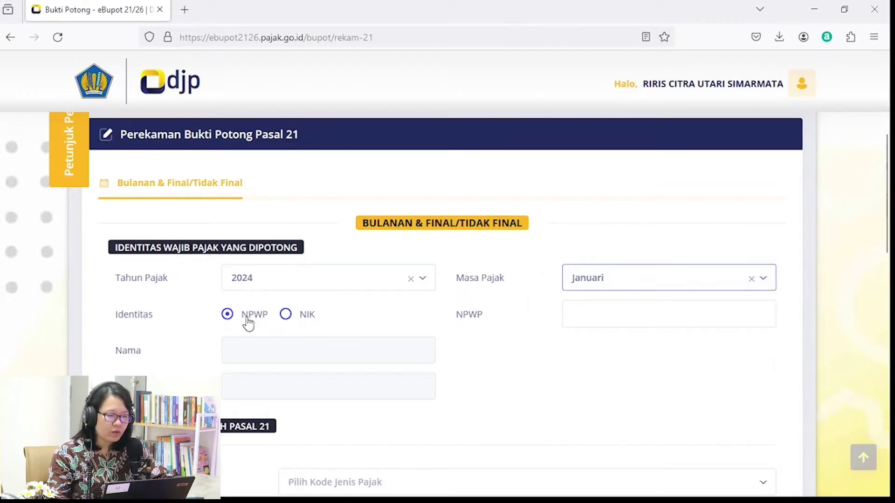
Enter the employee's NPWP so their name and address fill in.
click(589, 315)
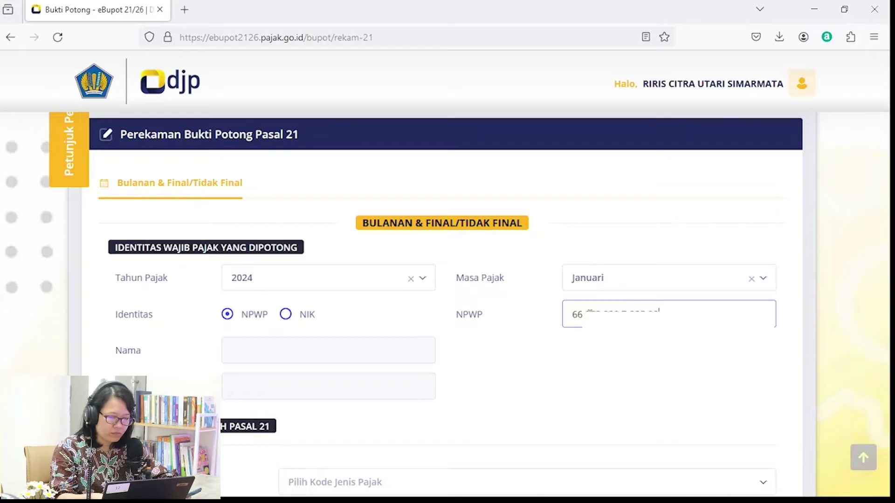
text(0)
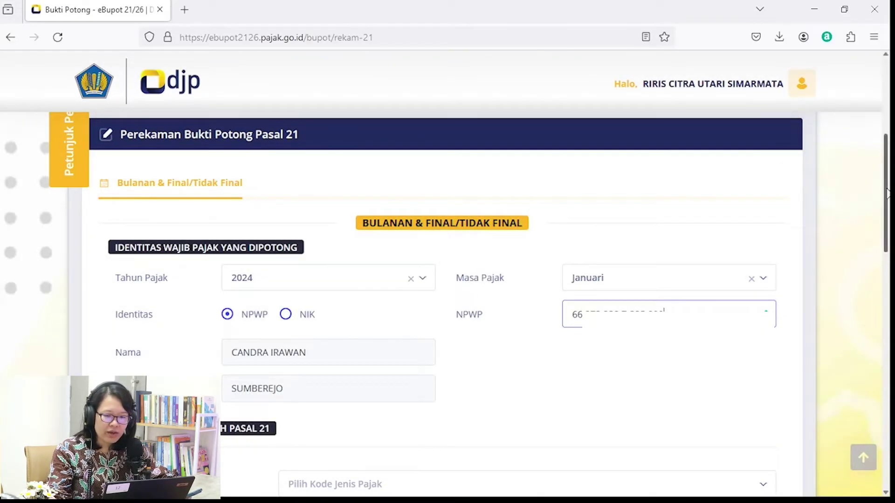
drag(886, 193, 888, 254)
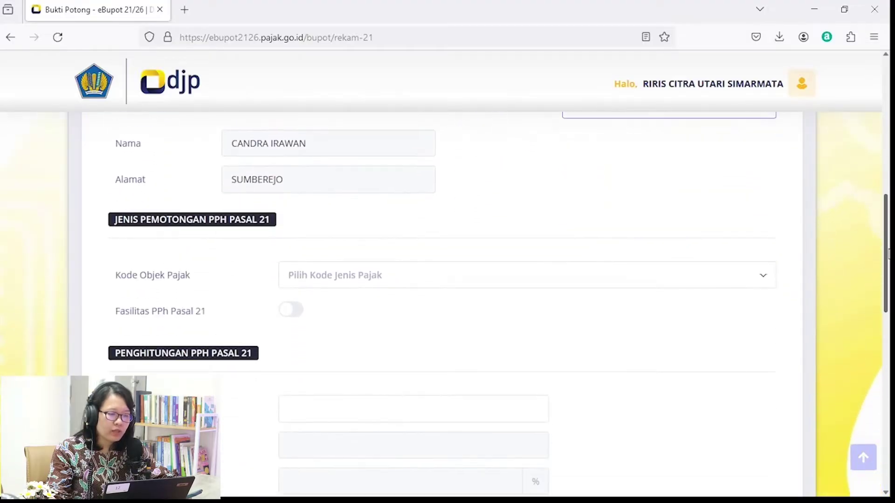
click(598, 286)
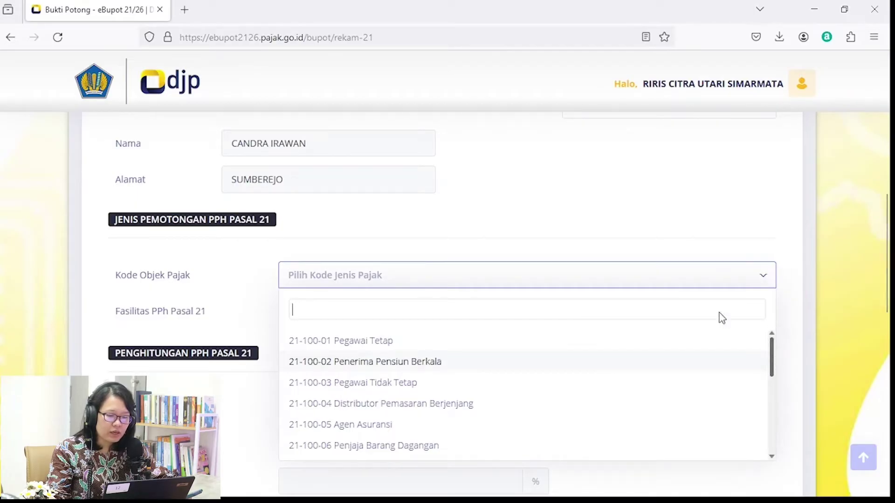
Choose Kode Objek Pajak 21-100-01 Pegawai Tetap and enter Jumlah Penghasilan 10.000.000.
click(363, 346)
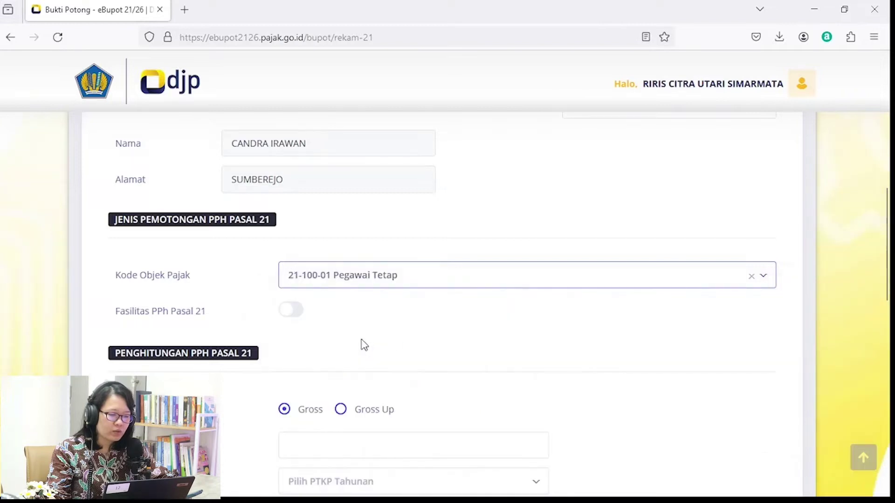
drag(886, 246, 888, 298)
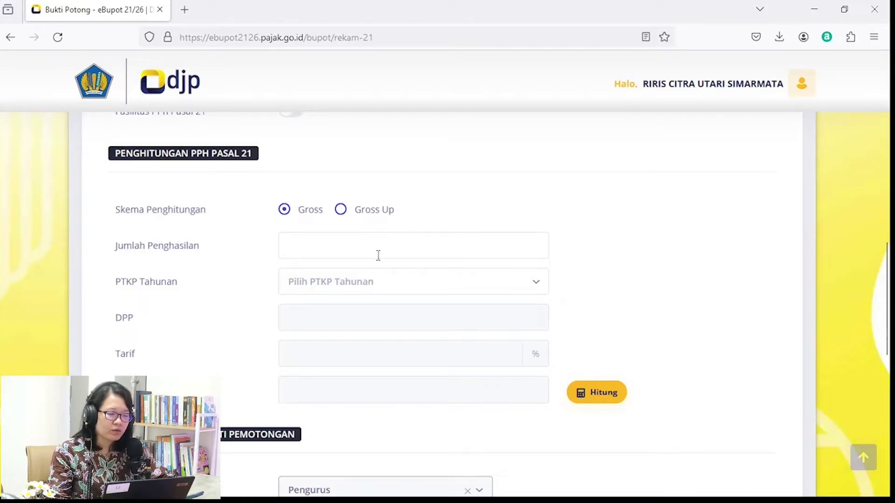
click(389, 240)
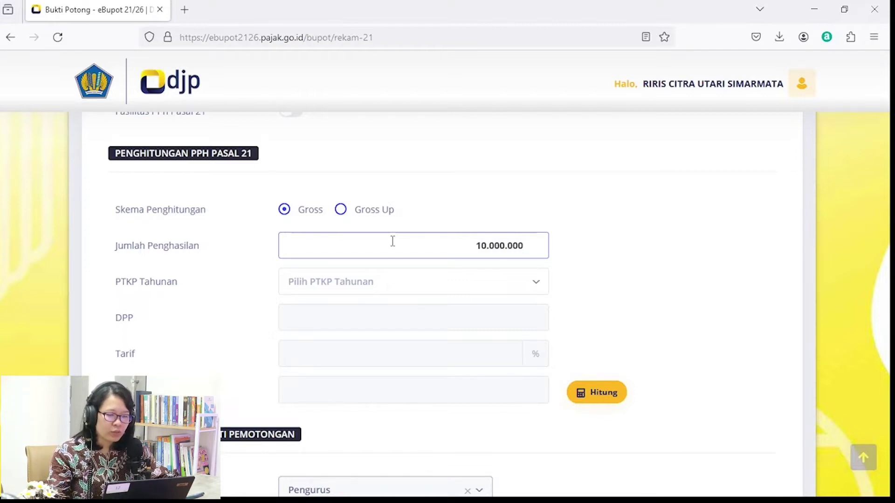
Select PTKP (K/0) 58500000 and calculate: DPP 10.000.000 at 2%, PPh 21 200.000.
click(419, 289)
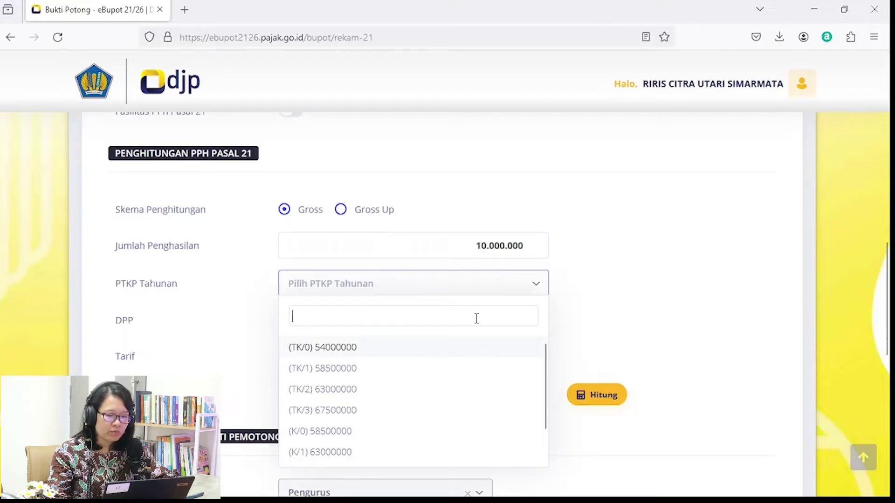
scroll(477, 319, down, 5)
click(367, 237)
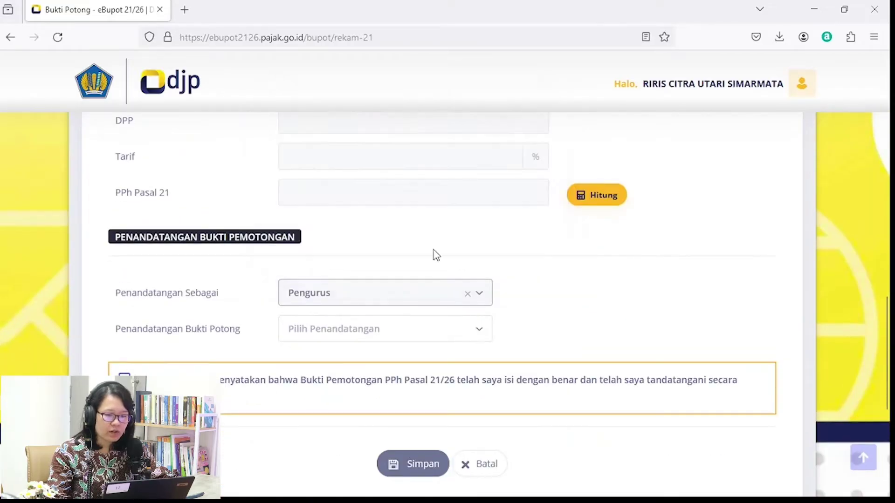
scroll(370, 236, up, 5)
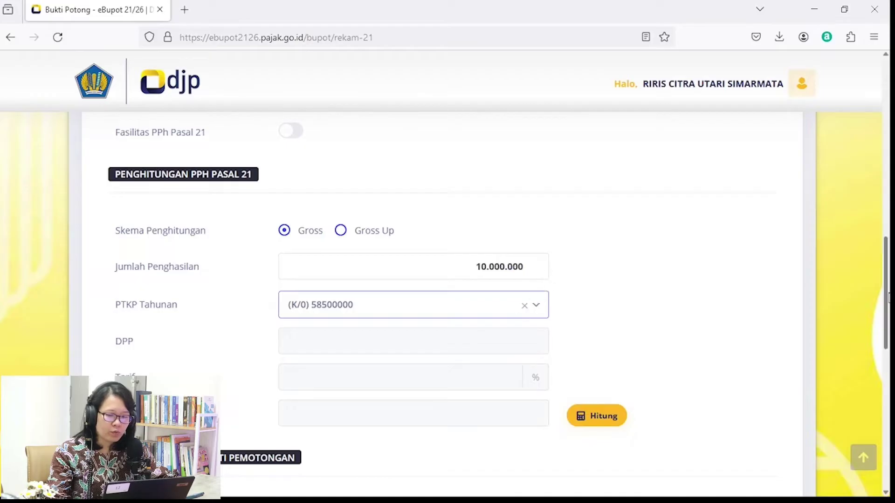
drag(888, 293, 888, 301)
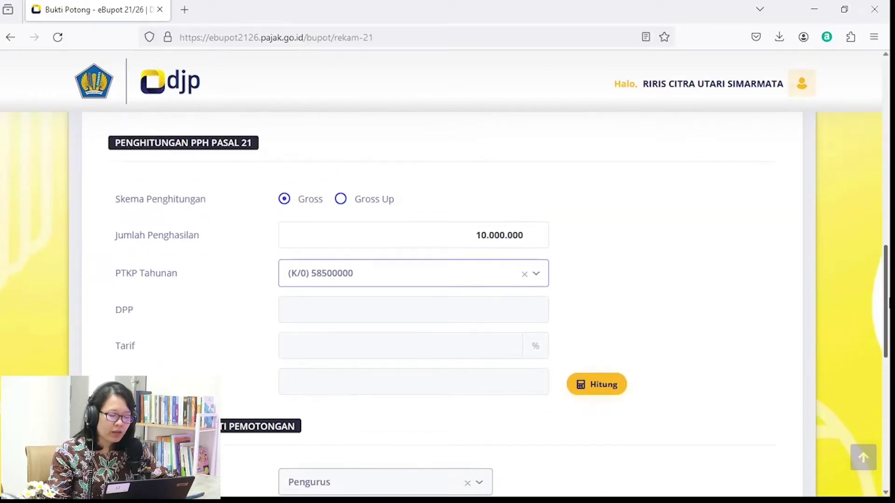
click(604, 386)
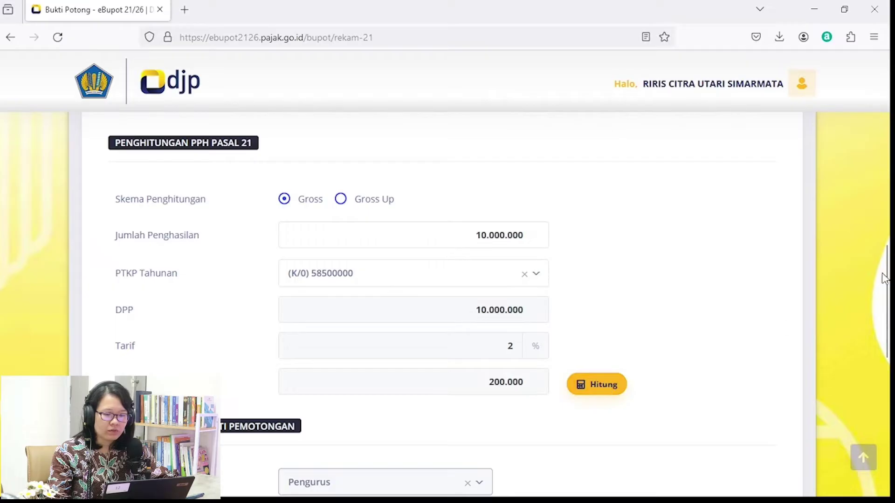
scroll(886, 291, down, 1)
drag(887, 291, 887, 331)
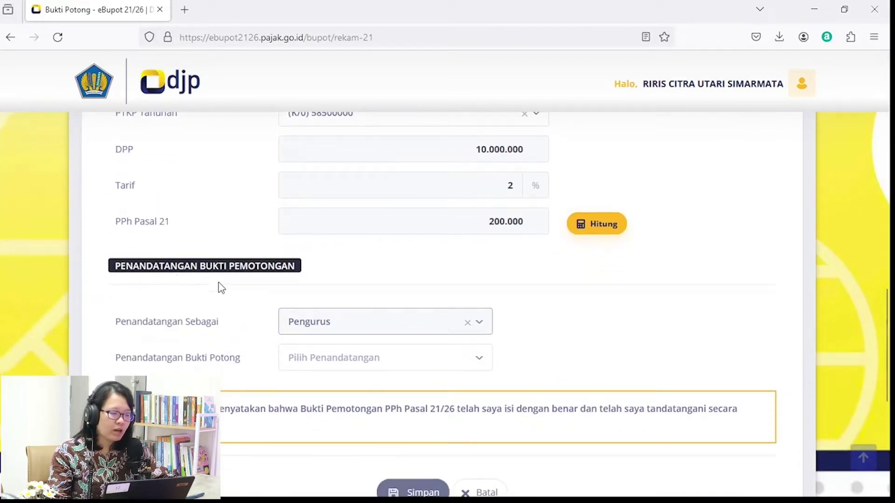
Set Pengurus as signatory, tick the declaration, and save the slip.
click(359, 370)
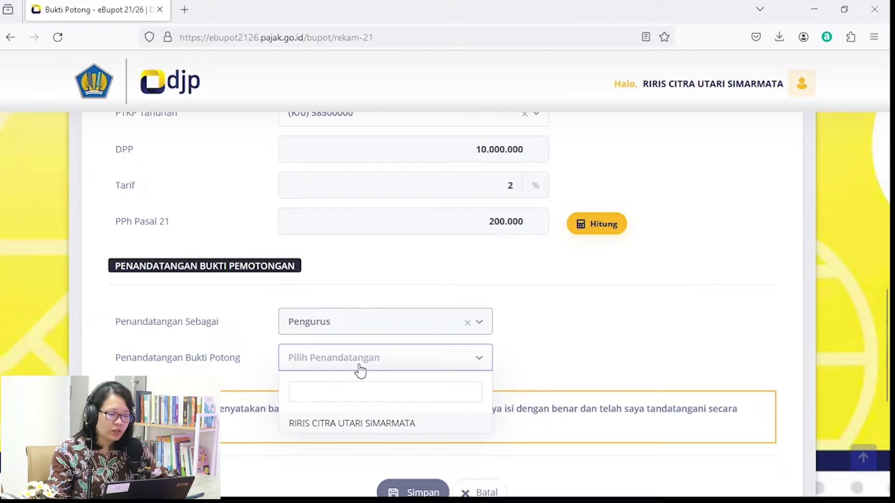
click(358, 424)
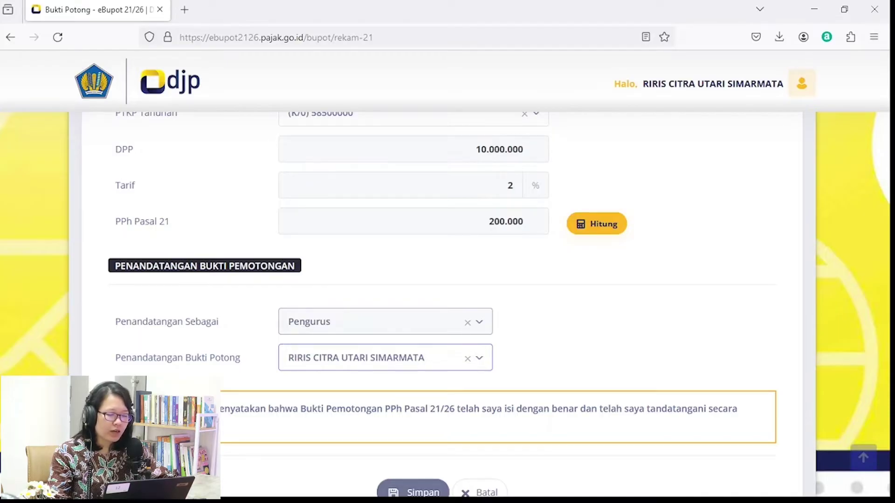
click(125, 409)
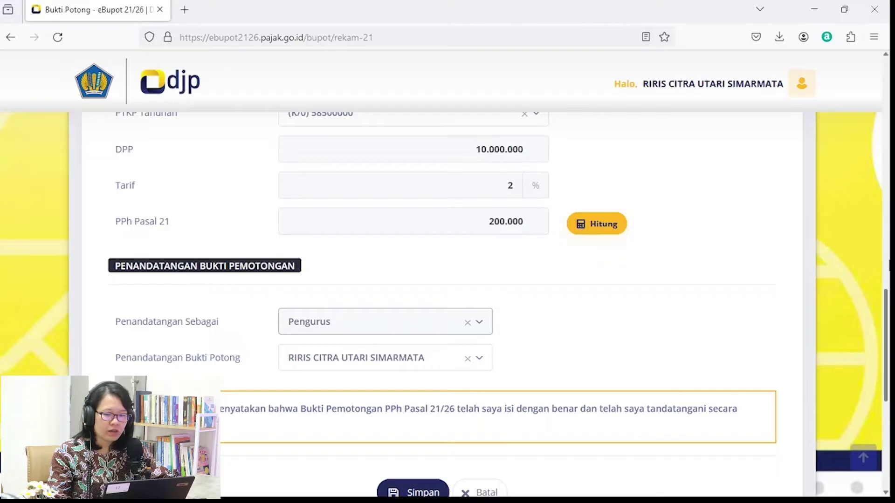
scroll(575, 380, down, 2)
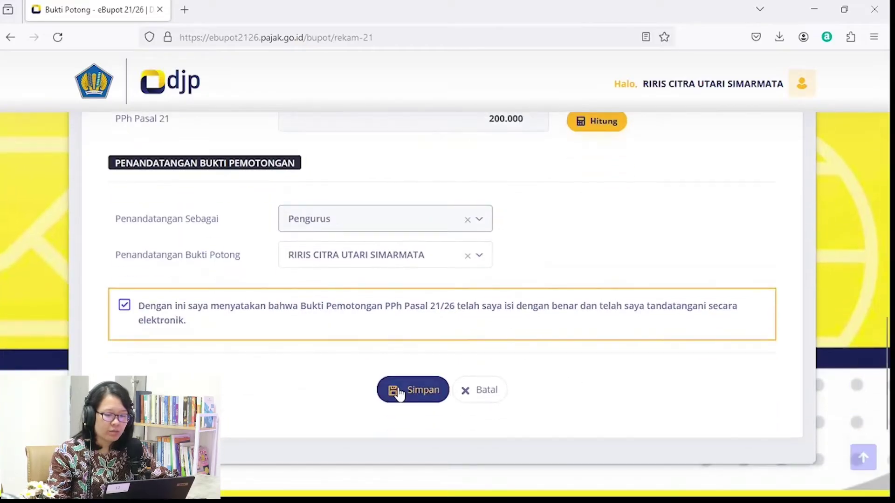
click(397, 391)
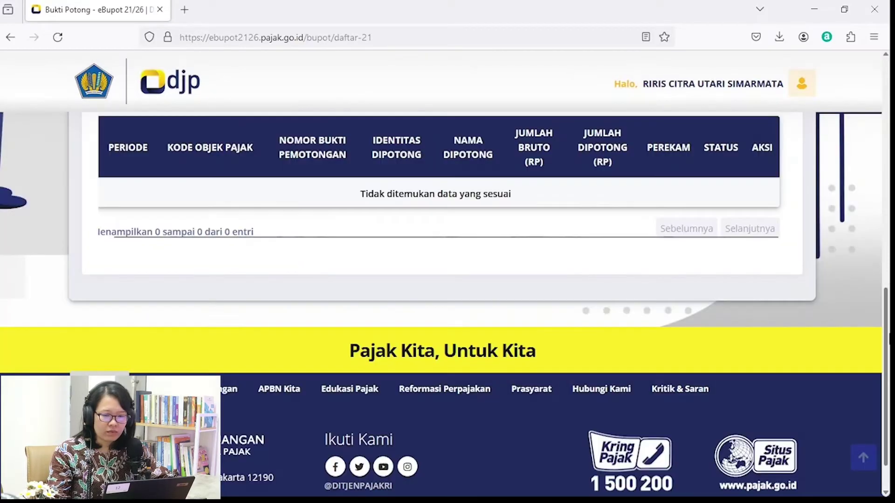
Search Pasal 21 slips for period 01-2024 and scroll the results to the AKSI column.
drag(888, 347, 888, 241)
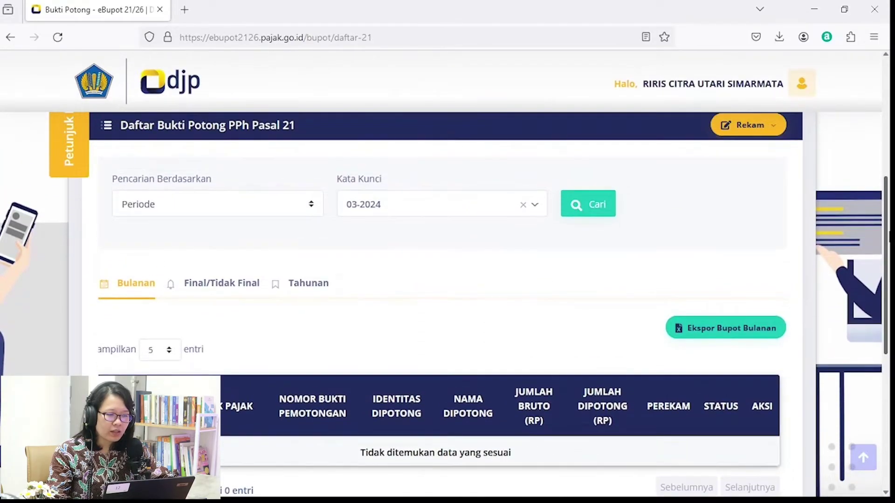
click(534, 207)
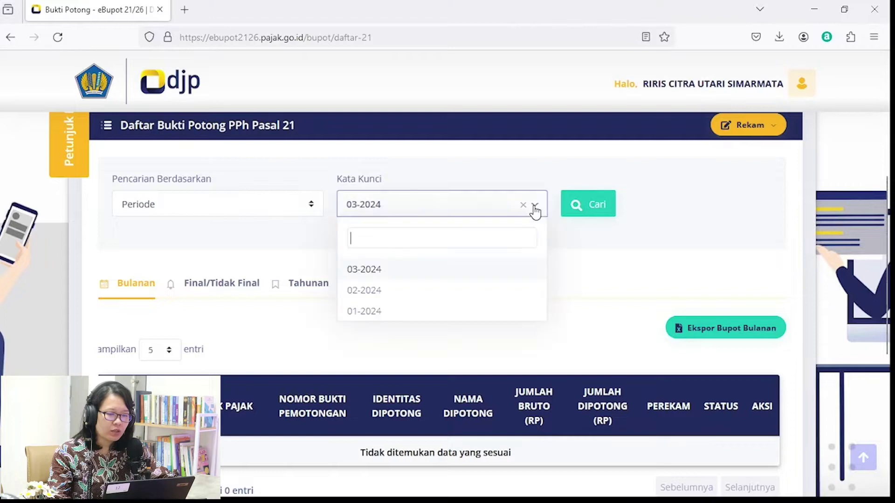
click(446, 312)
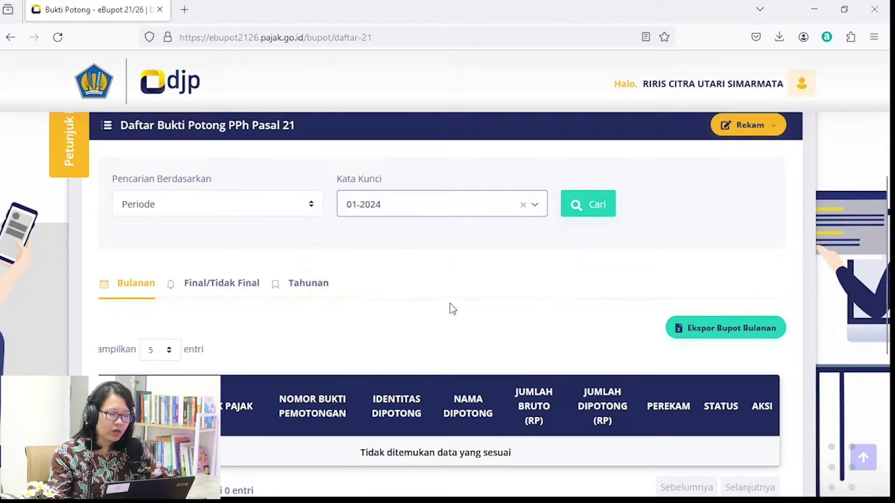
click(588, 205)
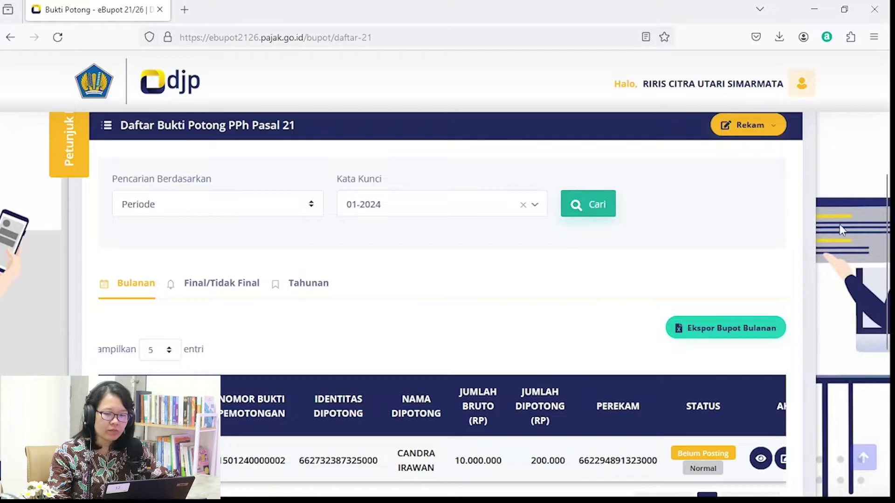
scroll(740, 232, down, 2)
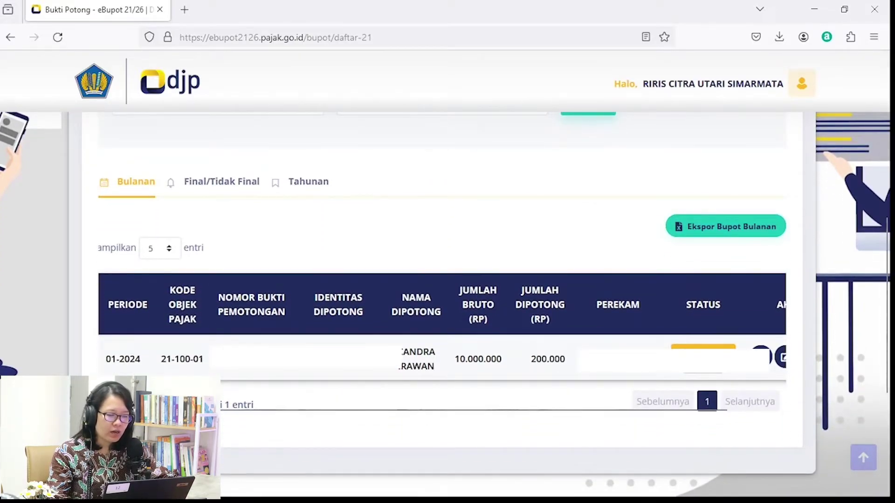
scroll(442, 326, left, 1)
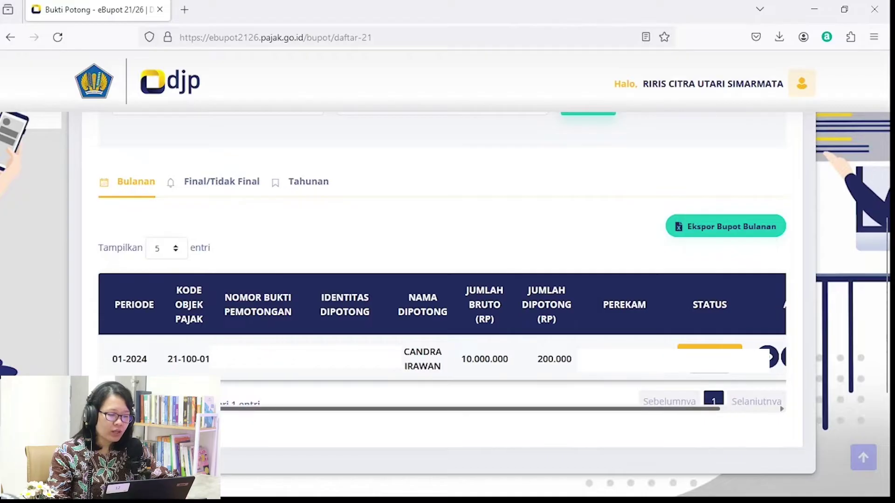
scroll(259, 399, right, 5)
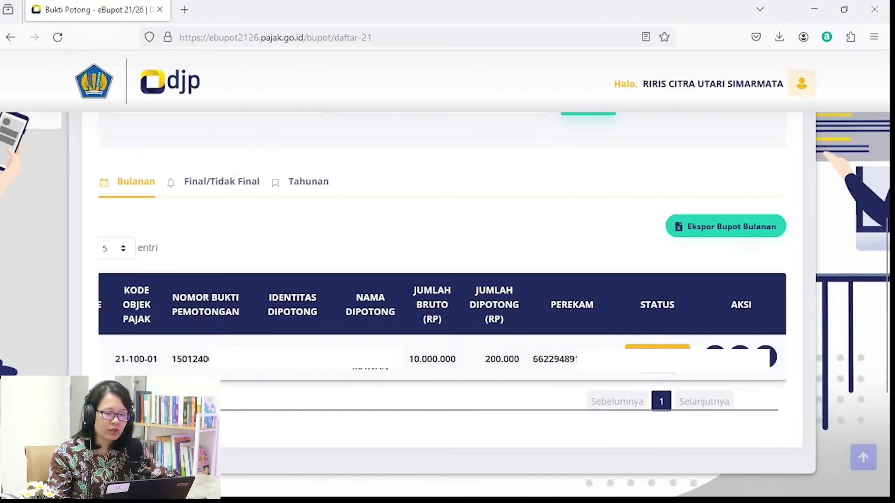
click(715, 357)
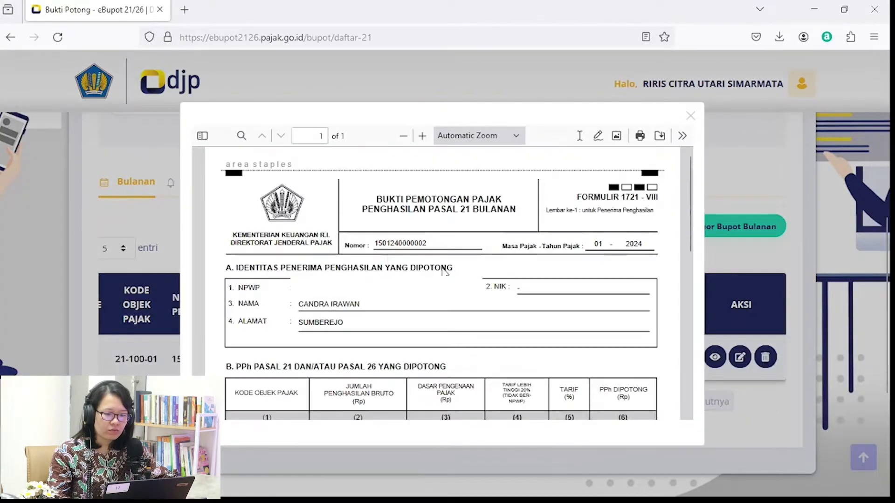
scroll(507, 275, down, 2)
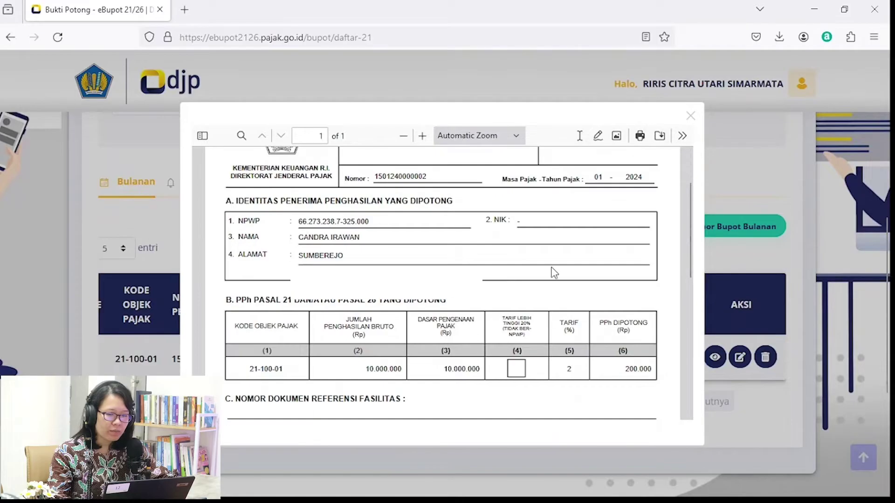
drag(687, 242, 684, 319)
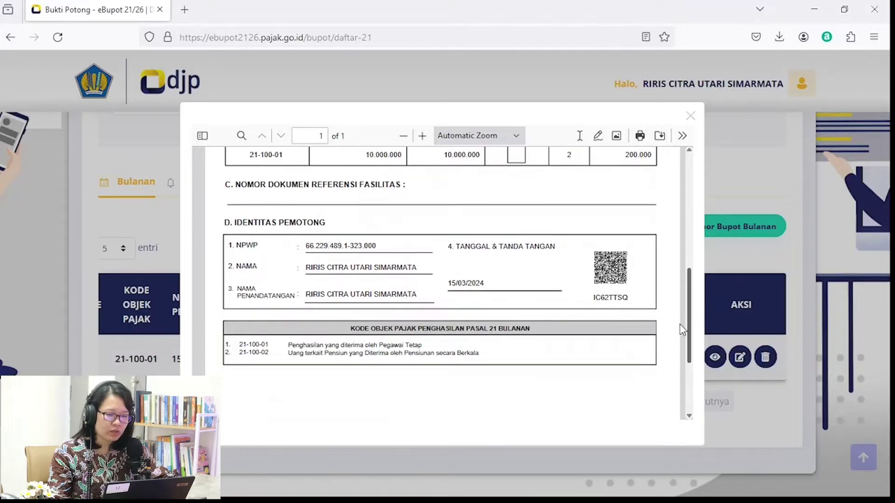
click(727, 333)
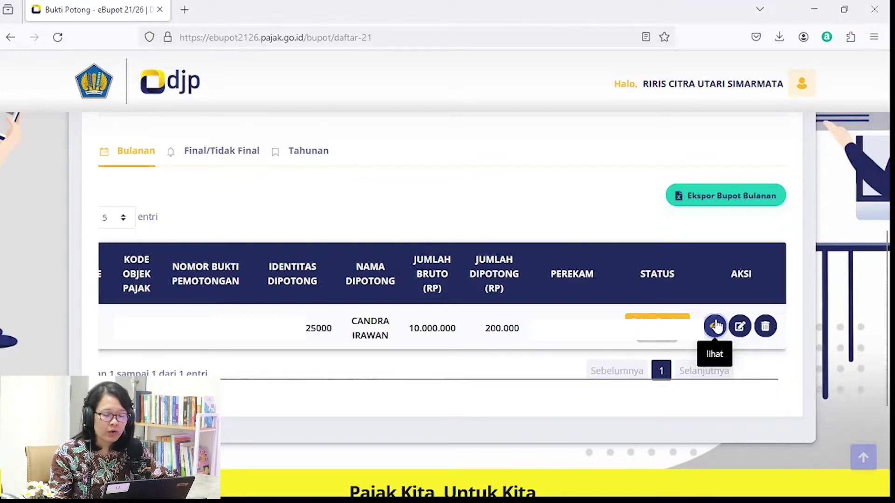
click(740, 326)
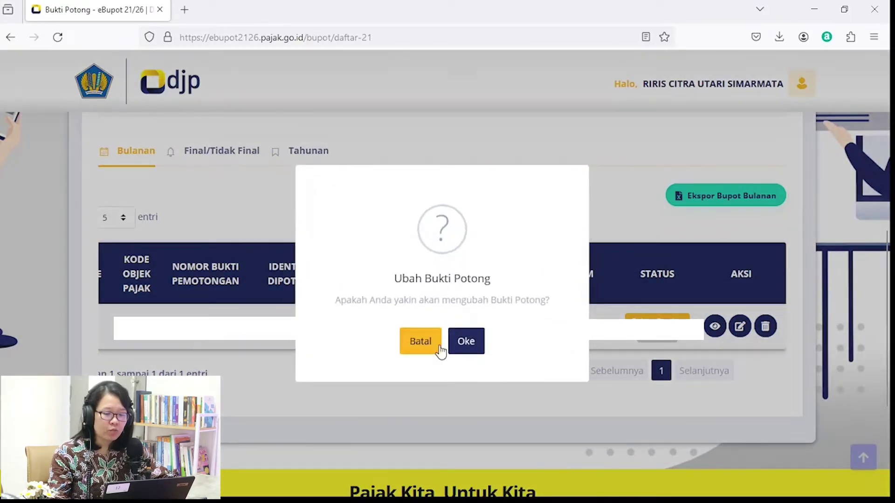
click(426, 347)
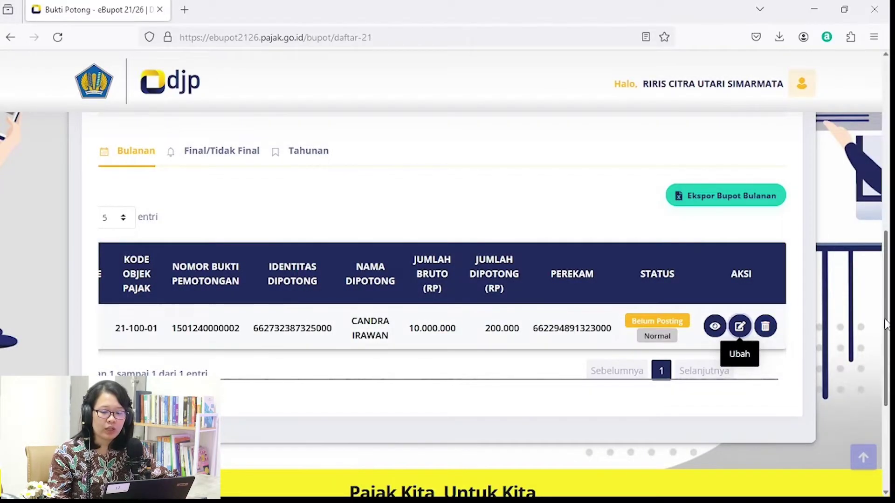
scroll(882, 313, up, 2)
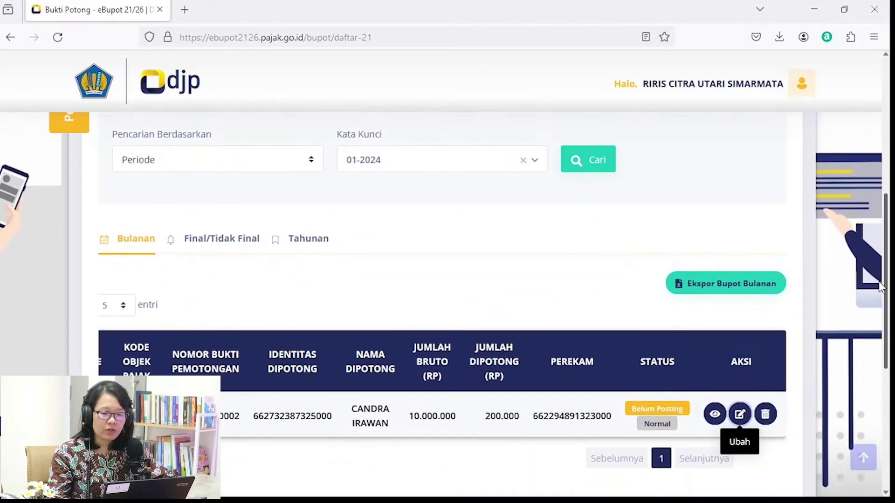
drag(881, 287, 884, 200)
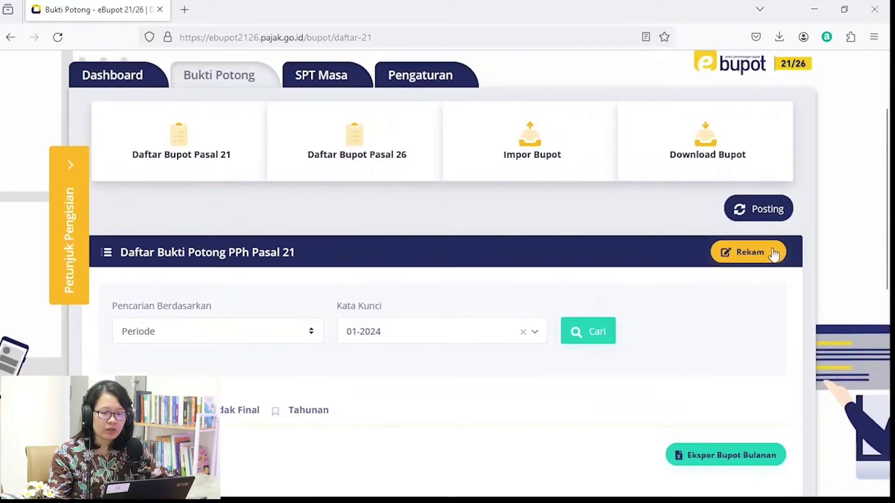
Post the withholding data for Tahun Pajak 2024, Masa Januari, and confirm creating SPT 2024/01 revisi ke-0.
click(756, 206)
click(531, 268)
click(495, 336)
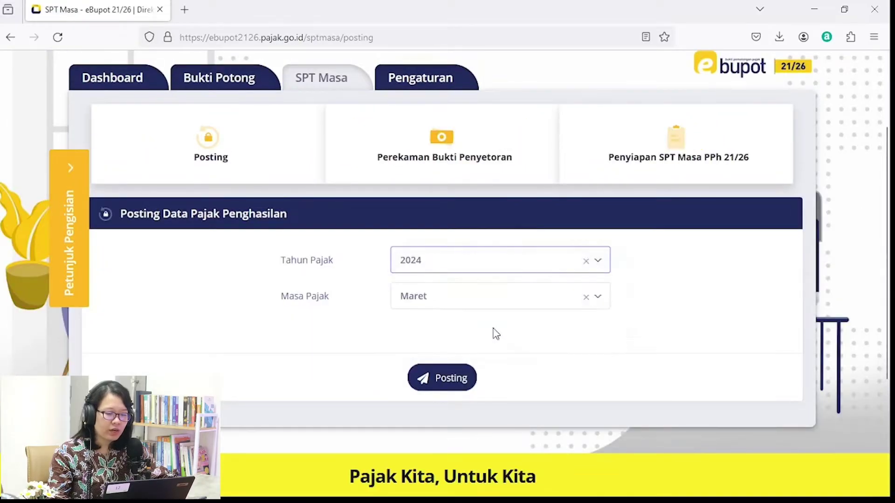
click(499, 296)
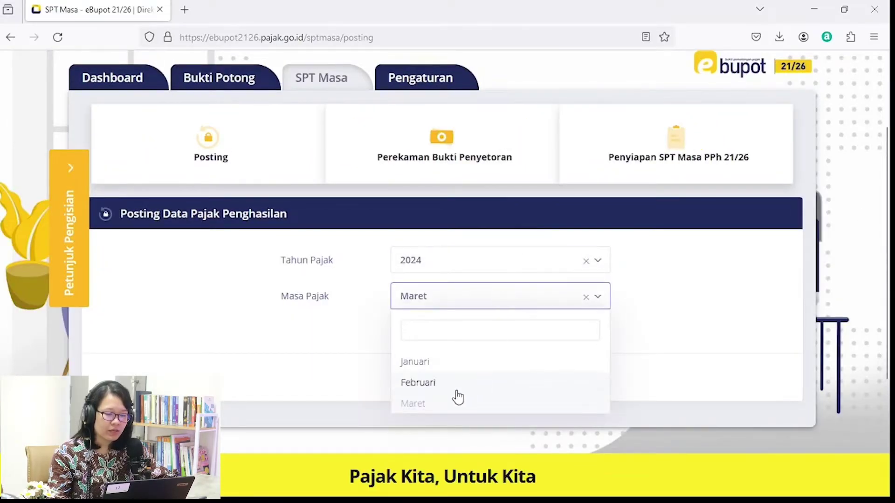
click(446, 362)
click(453, 378)
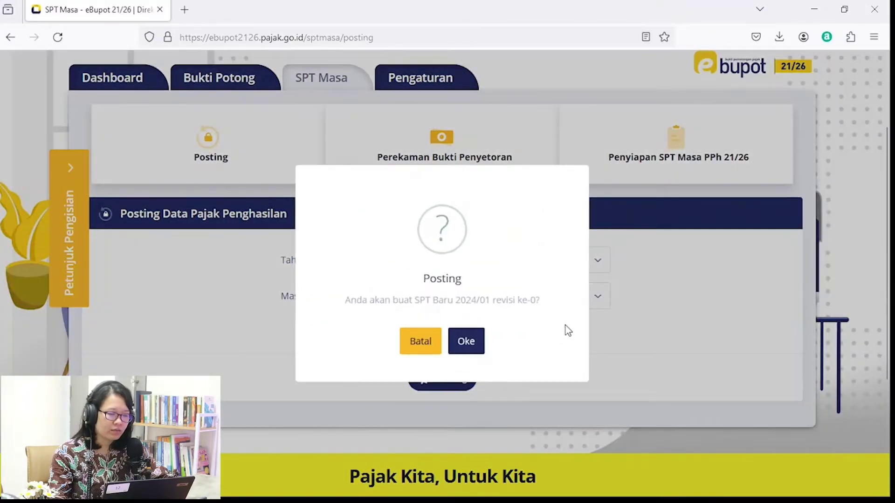
click(434, 345)
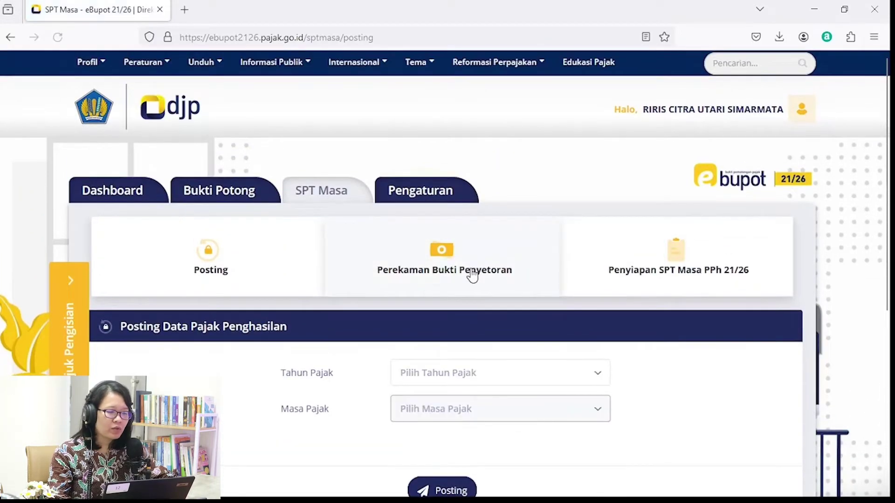
Check payments due for Tahun Pajak 2024, Masa Januari, on the Perekaman Bukti Penyetoran page.
click(455, 269)
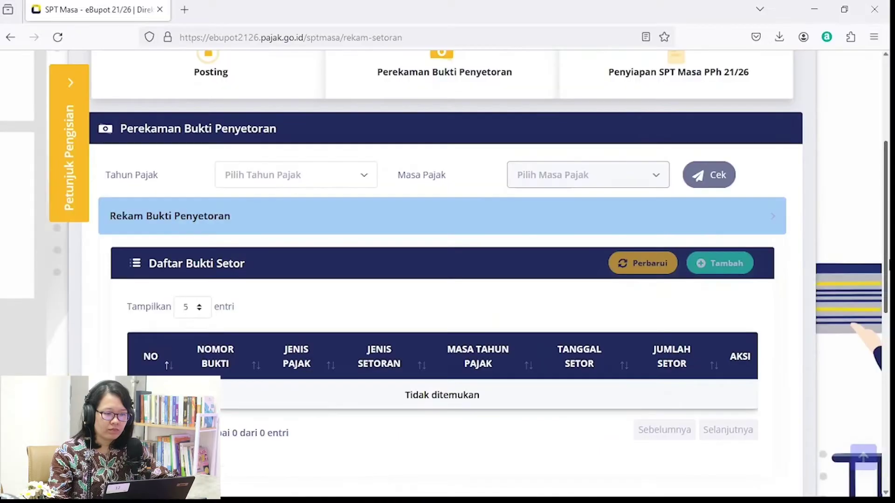
click(354, 174)
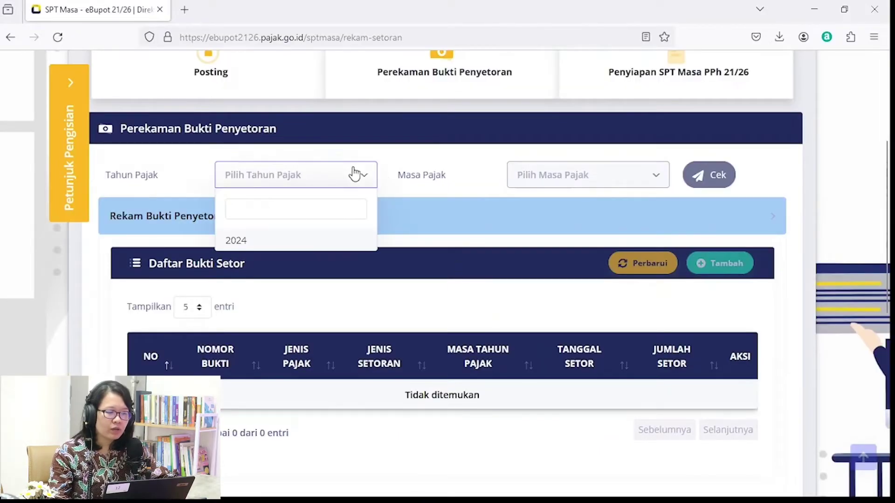
click(312, 243)
click(612, 175)
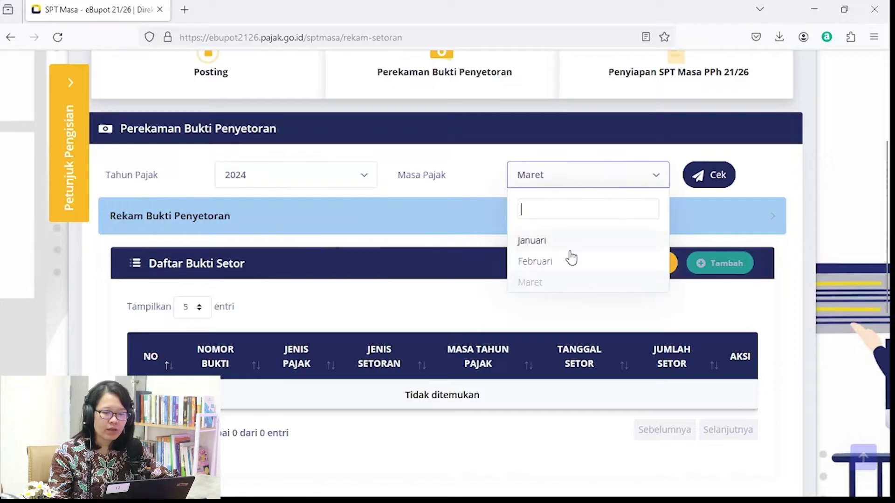
click(556, 249)
click(711, 177)
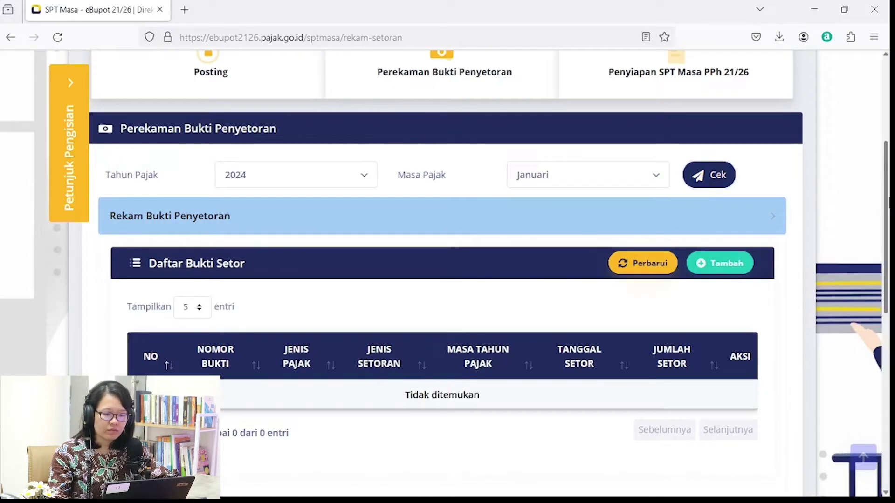
Expand the Tagihan Perekam summary showing 200.000 withheld under 411121-100 and nothing paid.
scroll(443, 275, down, 2)
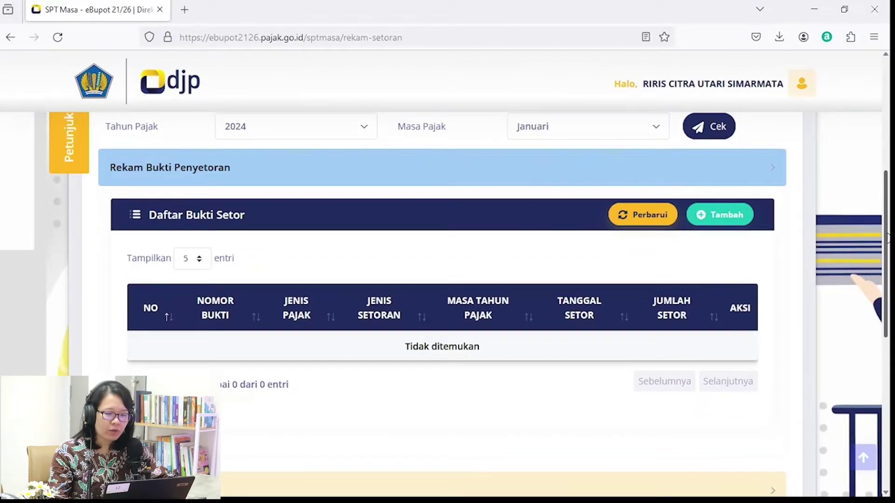
scroll(887, 238, down, 5)
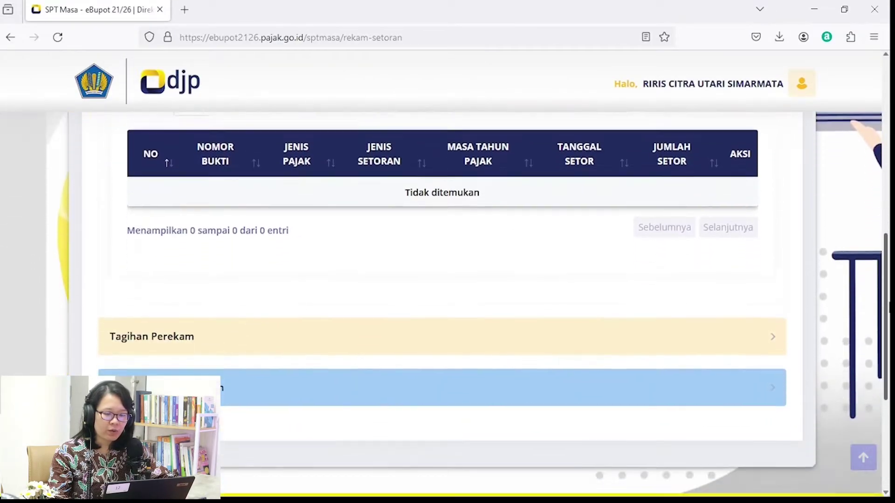
scroll(433, 273, down, 2)
click(415, 246)
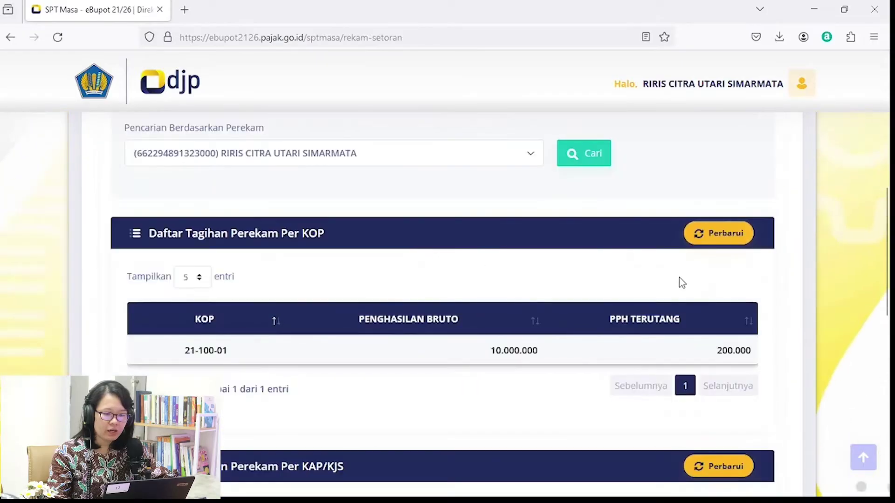
drag(887, 286, 887, 380)
Generate the billing code for the 200.000 PPh 21 due under 411121-100.
click(312, 423)
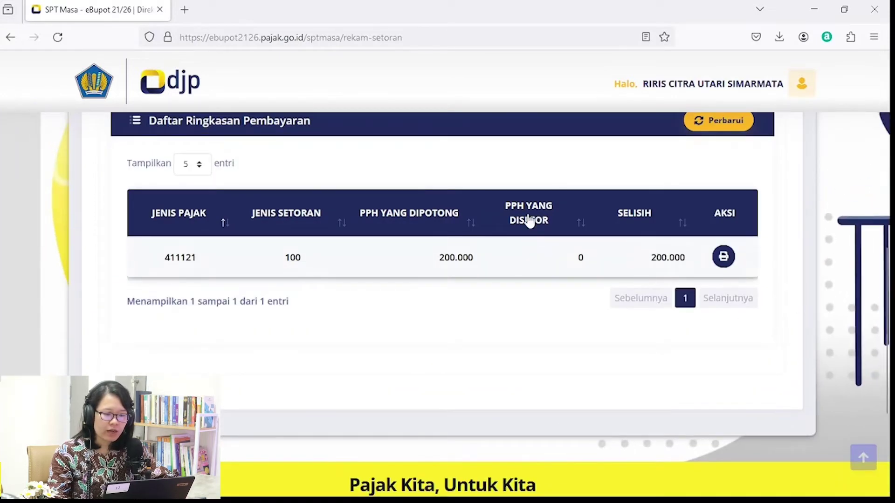
drag(886, 266, 882, 250)
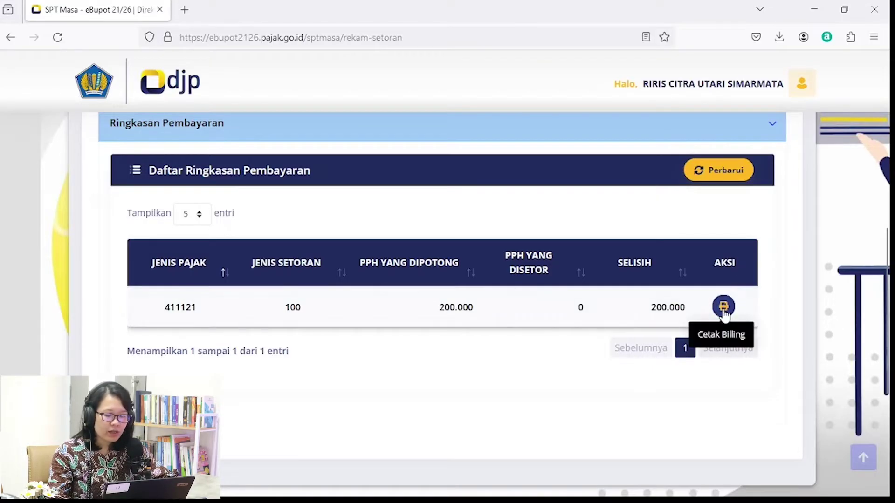
click(723, 307)
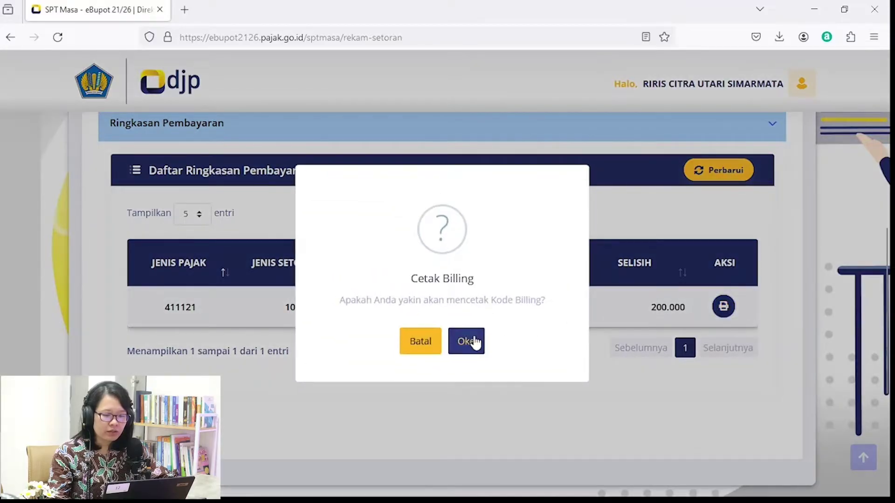
click(475, 341)
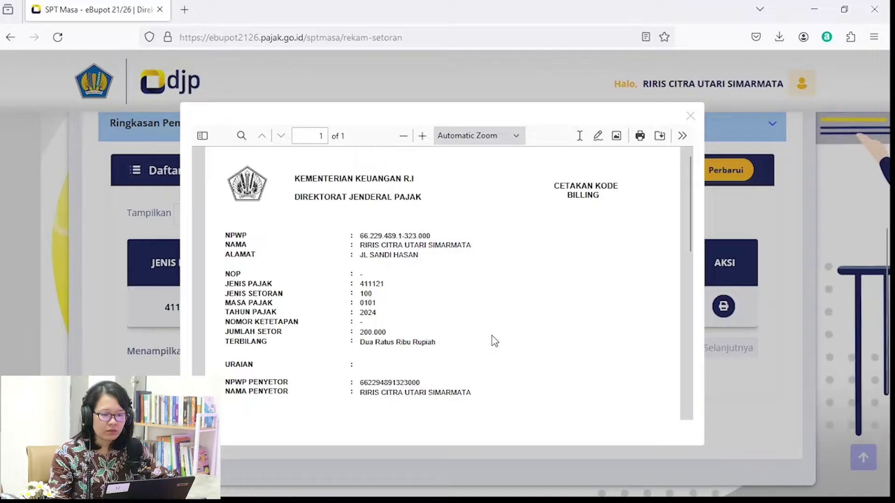
Review the Cetakan Kode Billing preview down to the ID BILLING section, then close it.
scroll(494, 341, up, 1)
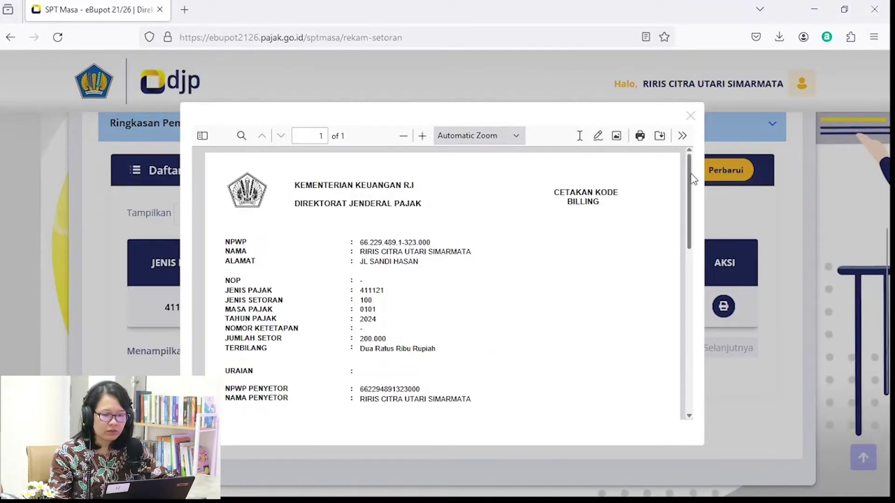
drag(690, 176, 686, 214)
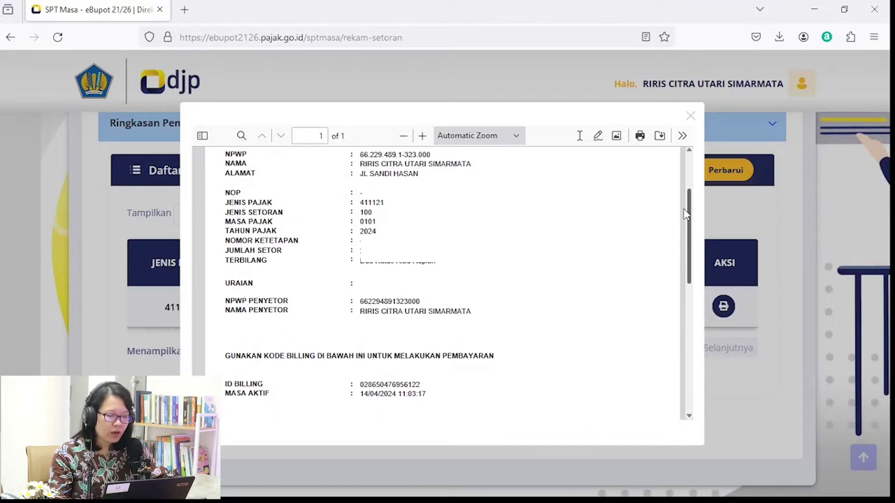
mouse_move(685, 215)
mouse_down()
mouse_move(686, 235)
mouse_move(686, 209)
mouse_move(690, 227)
mouse_move(693, 218)
mouse_up()
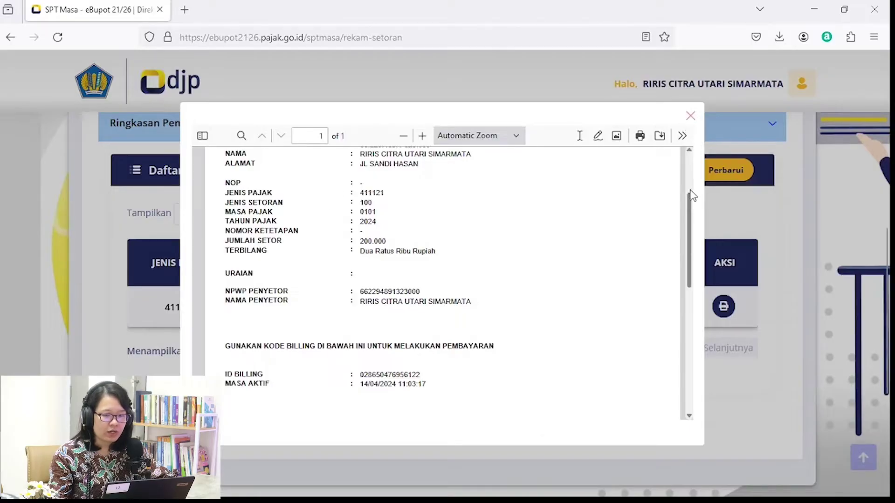
click(690, 116)
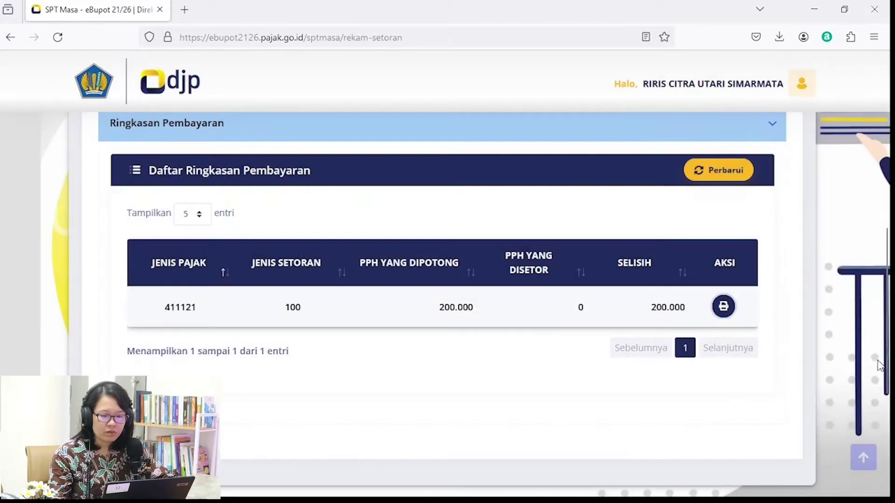
Start a new deposit proof and look up the Surat Setoran Pajak by NTPN for tax year 2024.
drag(881, 366, 888, 252)
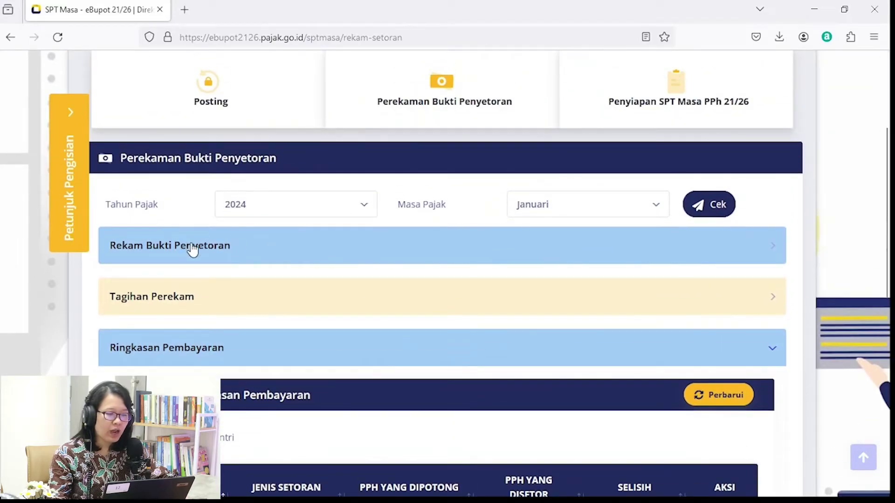
click(226, 249)
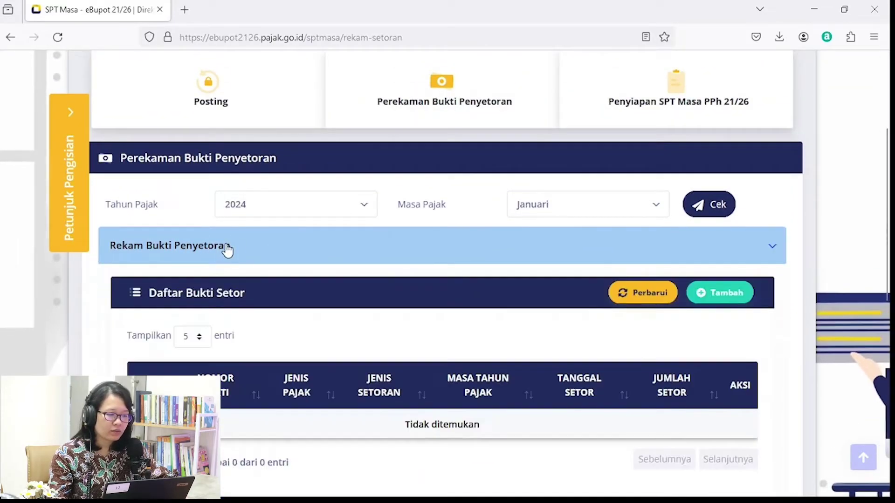
click(724, 294)
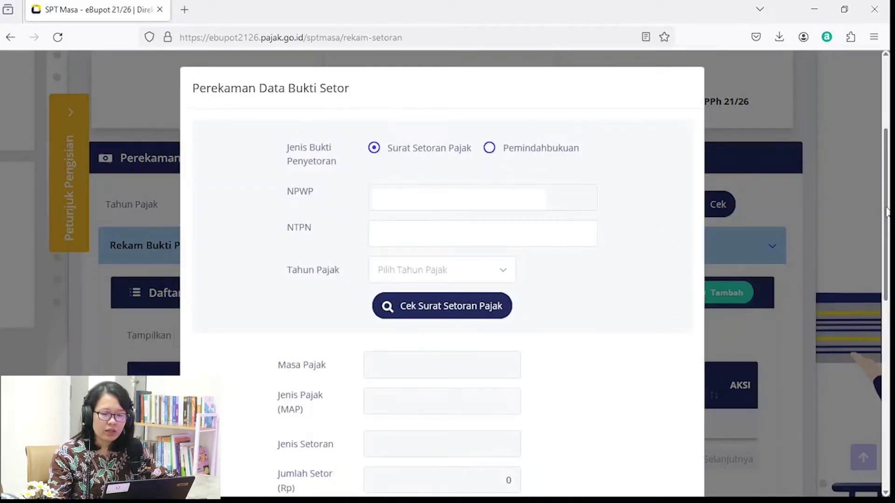
scroll(887, 210, up, 2)
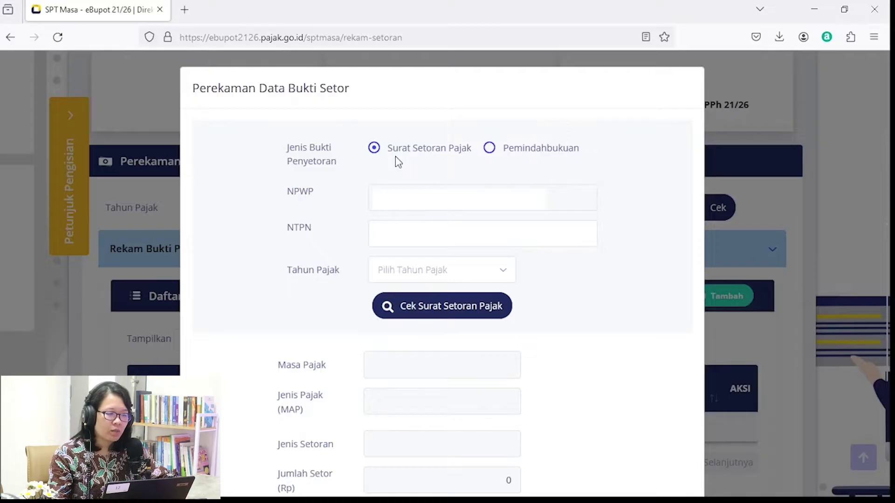
click(436, 238)
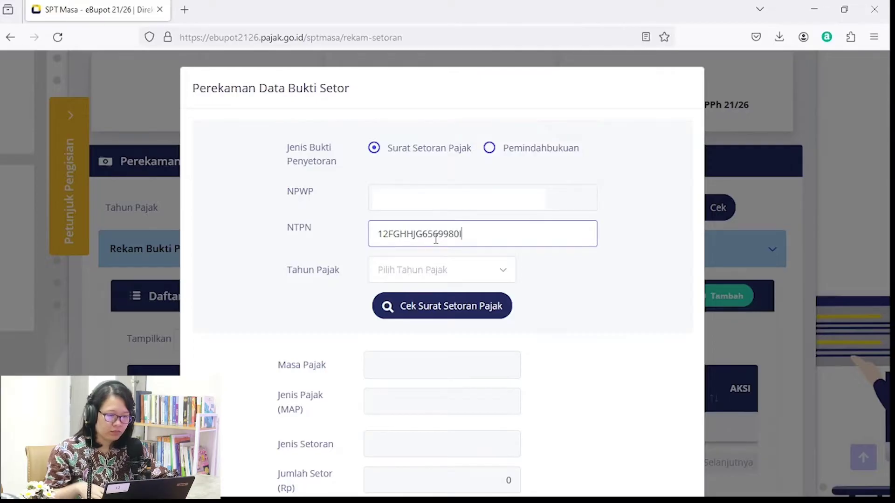
click(413, 275)
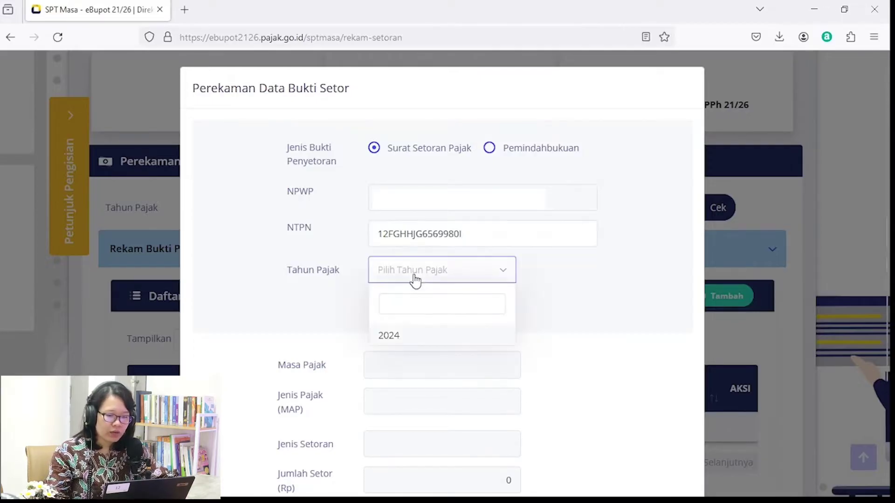
click(410, 336)
click(470, 307)
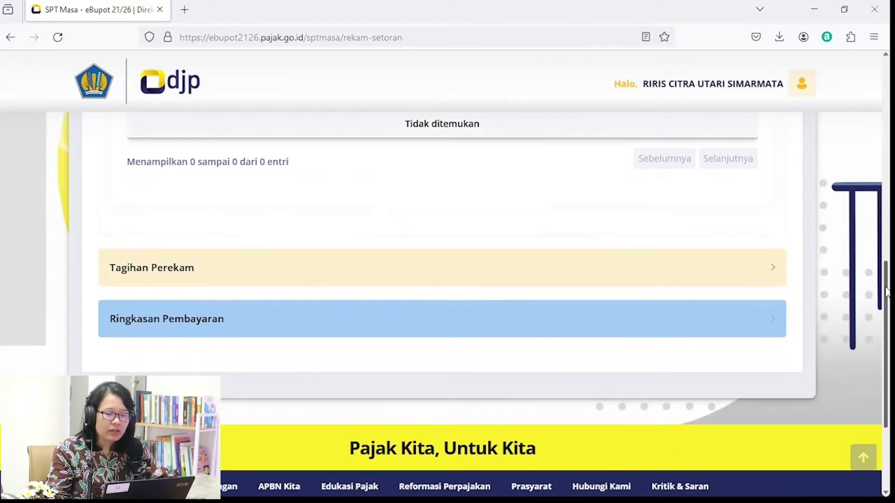
Show the Ringkasan Pembayaran table and sort it by PPh yang disetor.
drag(886, 293, 875, 269)
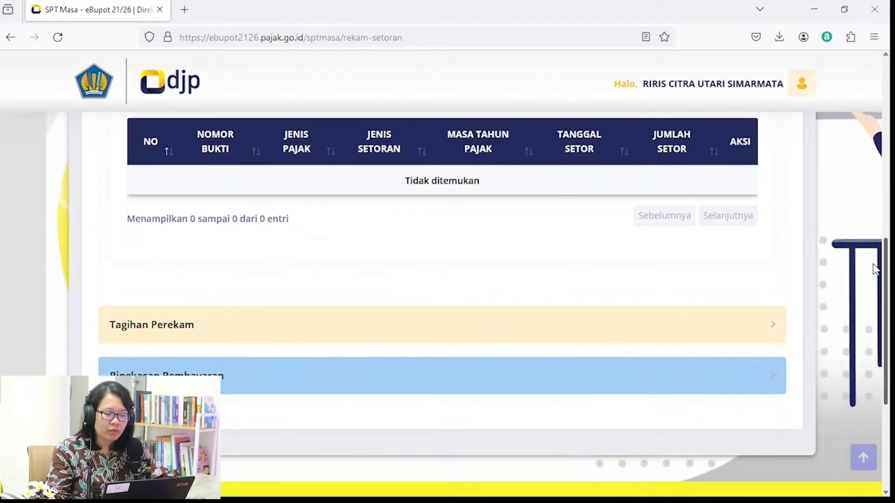
click(543, 384)
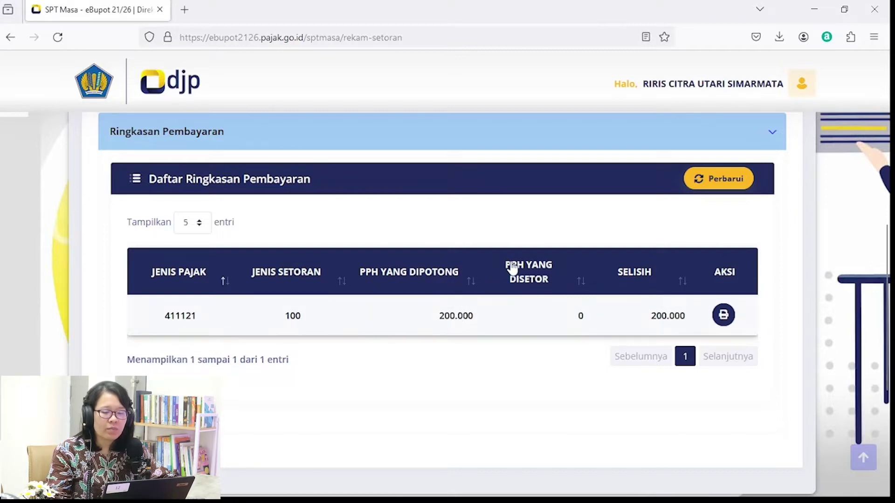
click(553, 280)
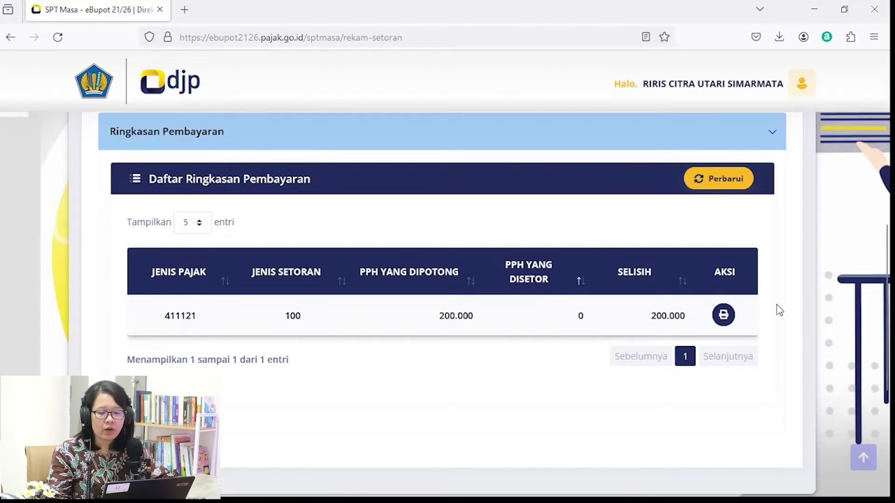
drag(887, 320, 883, 178)
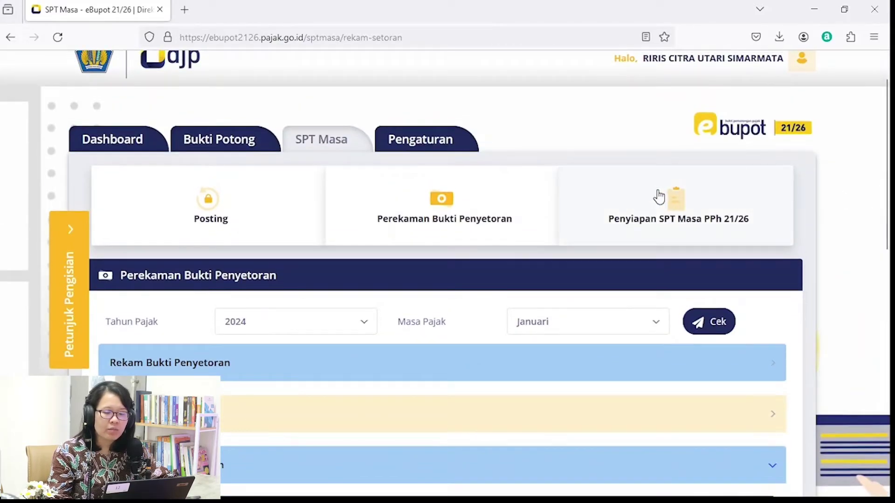
Open the draft 2024/01 SPT Masa from the Penyiapan SPT Masa PPh 21/26 list for completion.
click(676, 219)
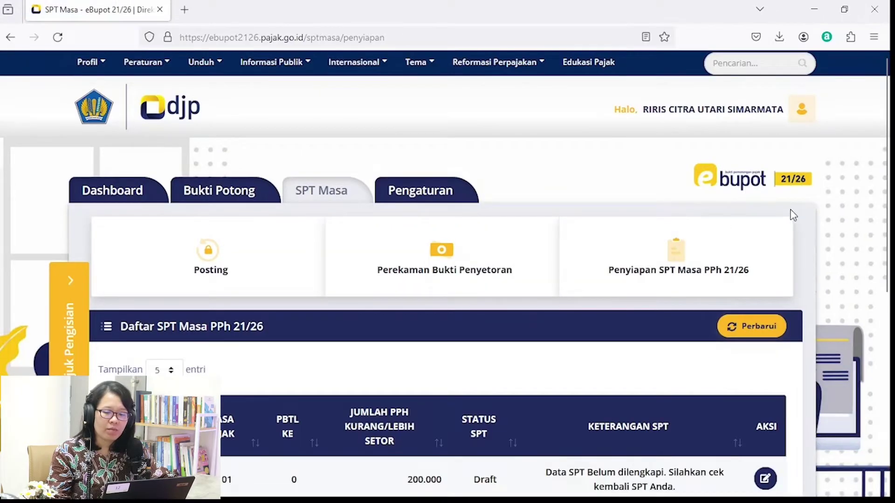
drag(888, 177, 887, 265)
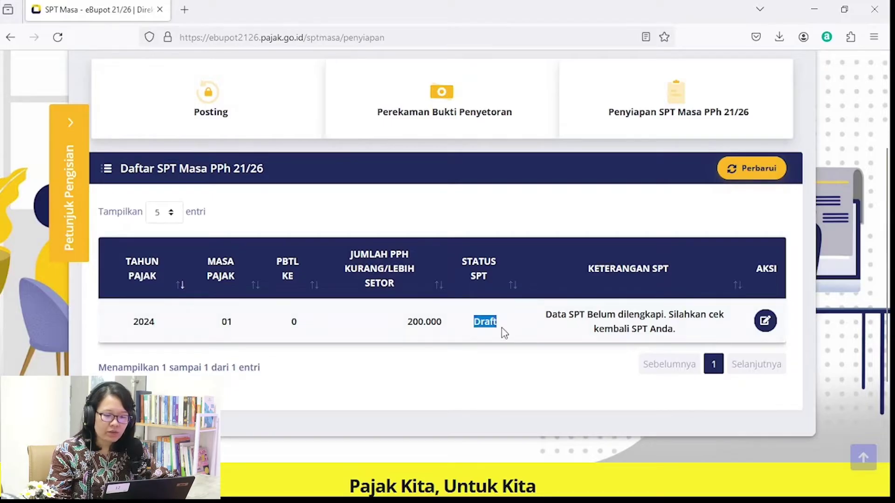
drag(552, 316, 680, 329)
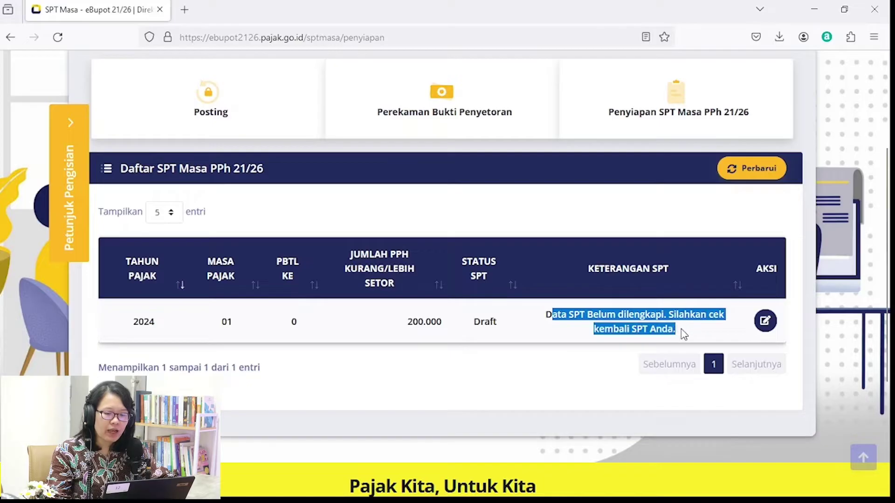
click(681, 329)
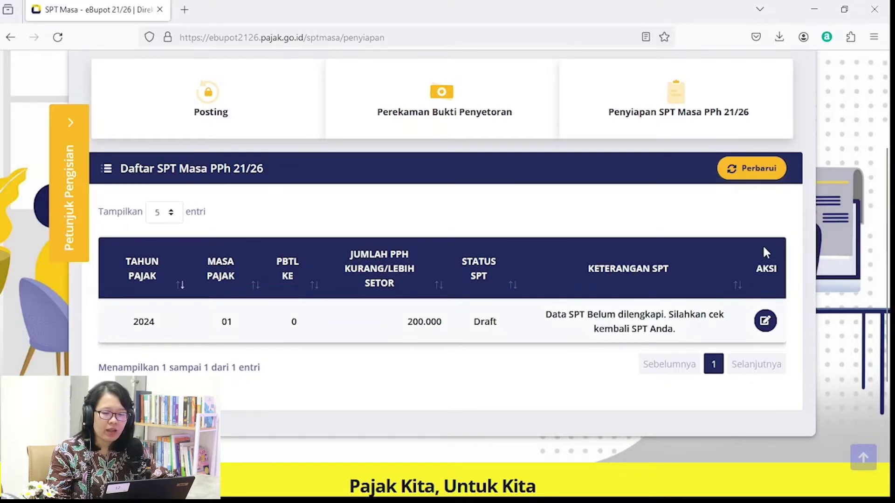
click(764, 321)
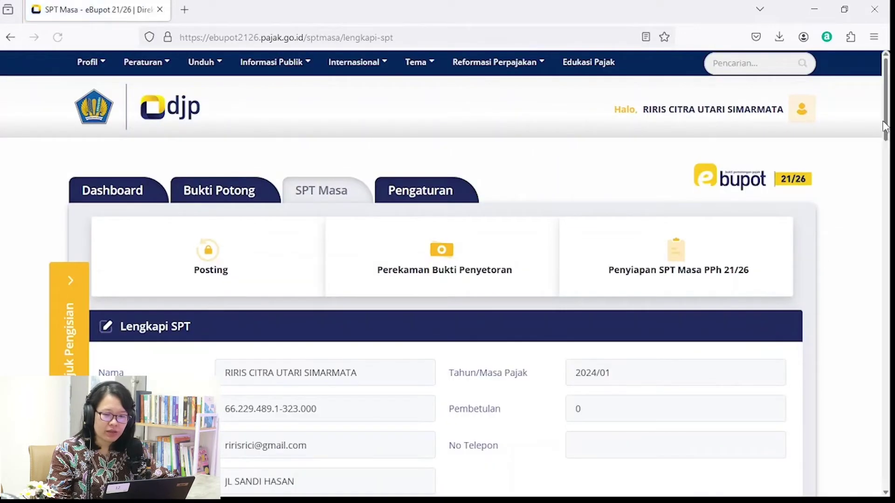
Review the SPT details, pointing out the 10.000.000 gross income for Pegawai Tetap.
scroll(887, 136, down, 2)
drag(889, 139, 888, 178)
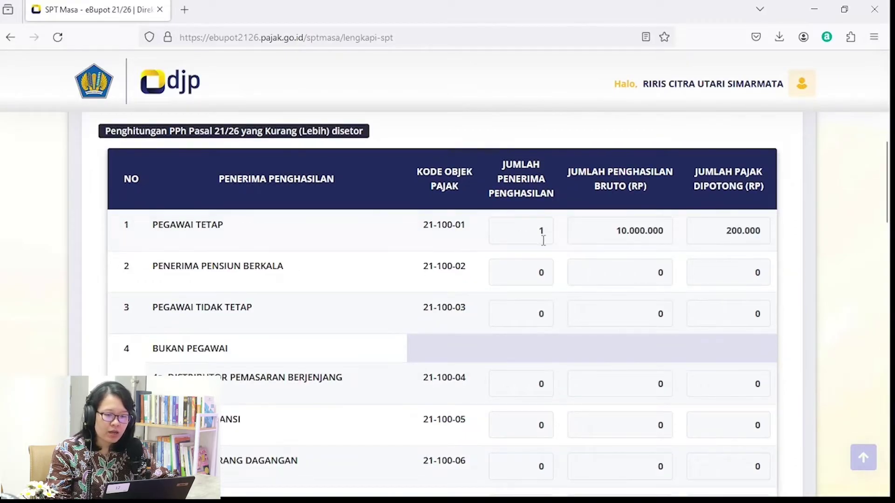
drag(597, 229, 665, 231)
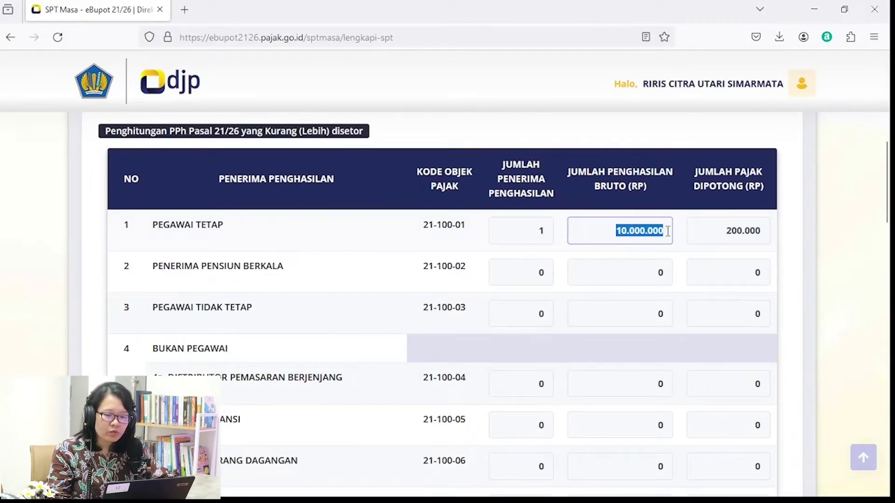
click(822, 213)
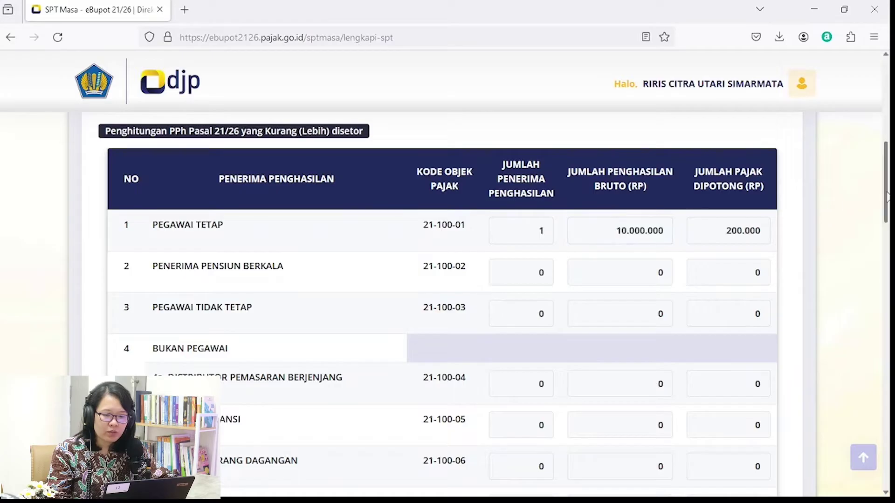
drag(886, 196, 876, 419)
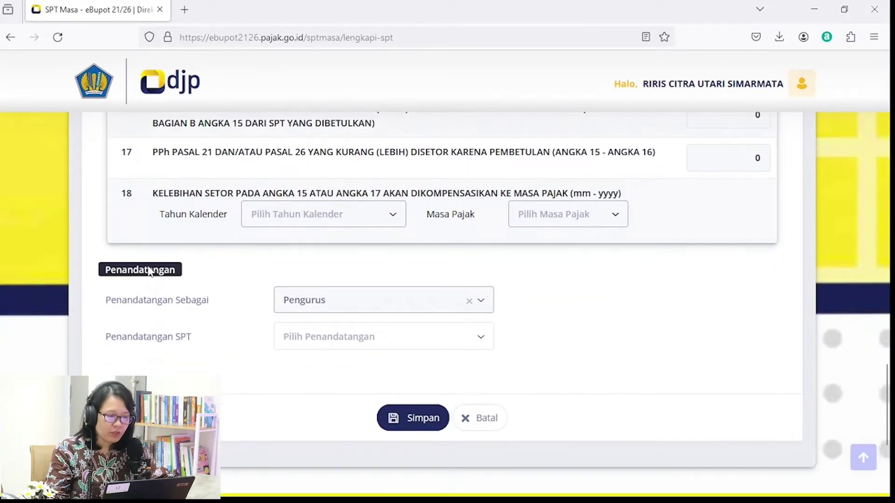
Choose the taxpayer as the SPT signatory and save the SPT details.
click(338, 342)
click(357, 295)
click(330, 335)
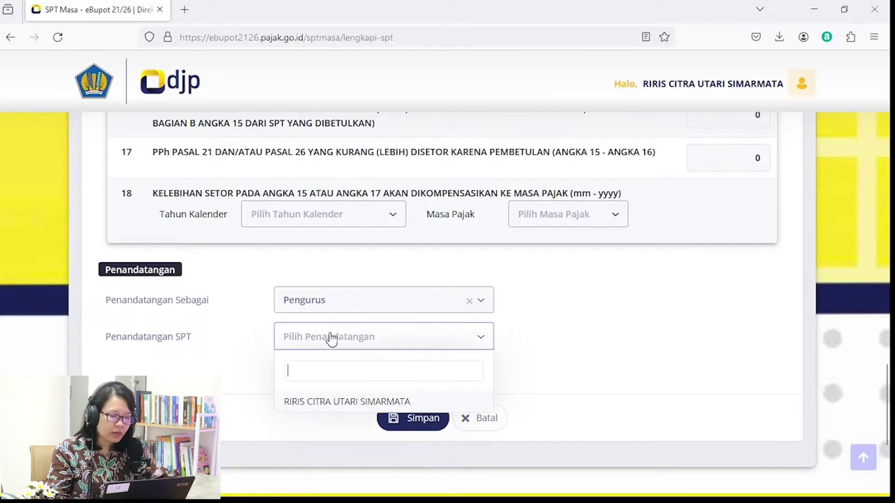
click(329, 402)
click(433, 429)
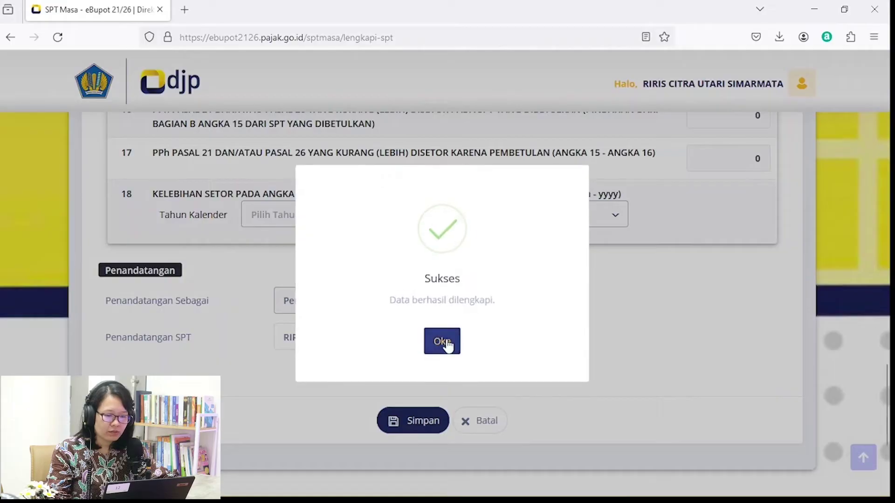
click(443, 343)
Reselect the Penandatangan SPT and save the completed SPT Masa again.
drag(887, 122, 888, 203)
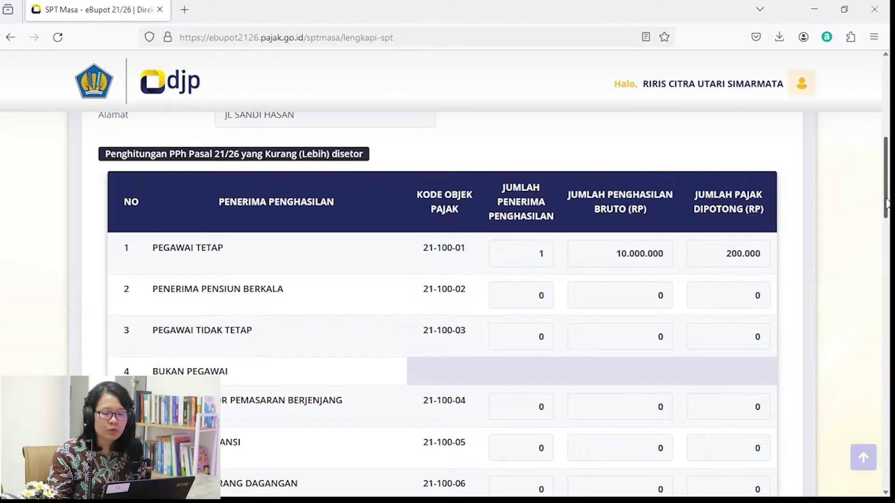
drag(887, 203, 887, 437)
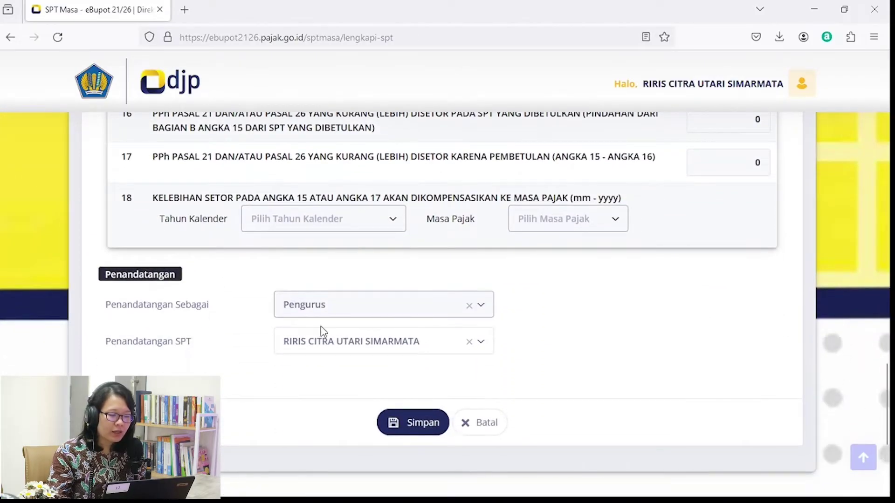
click(351, 352)
click(313, 413)
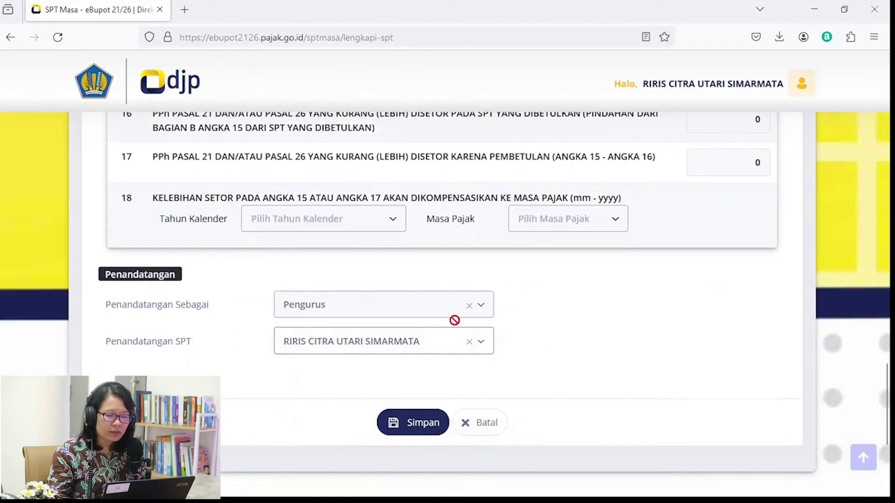
click(404, 424)
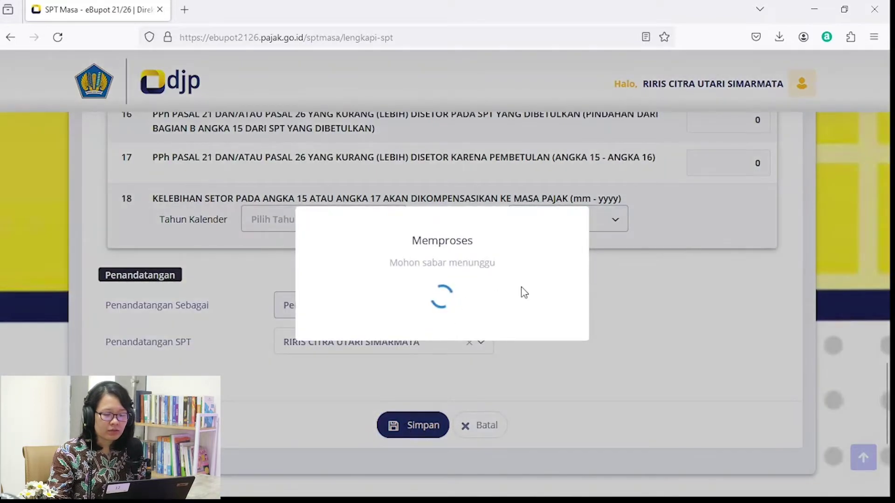
scroll(521, 287, down, 5)
scroll(451, 354, up, 3)
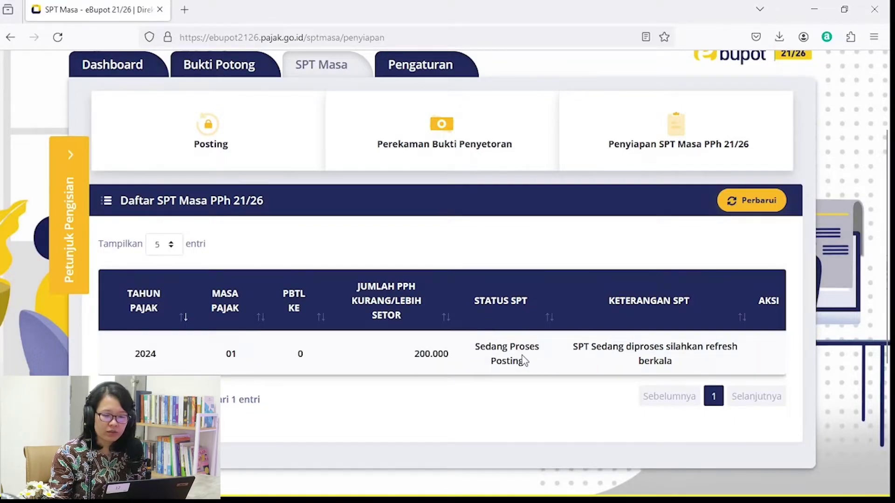
Refresh the SPT Masa list so 2024/01 shows Draft with Terdapat Kekurangan Setor.
click(758, 203)
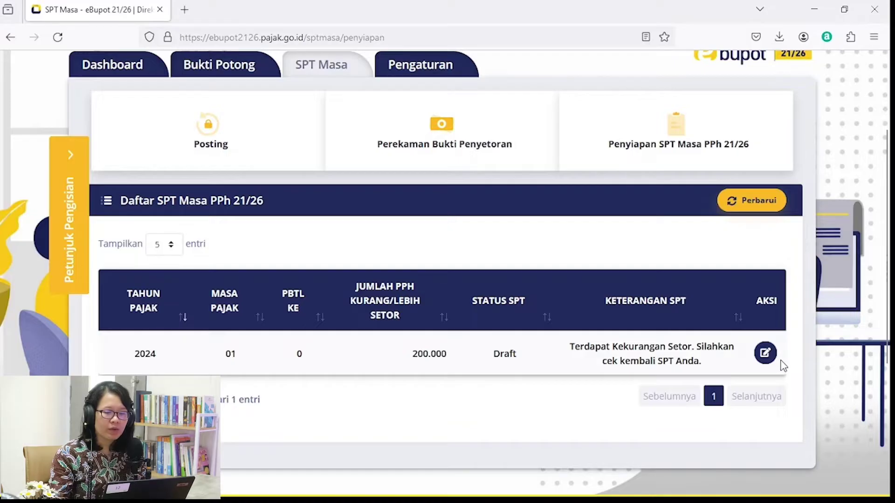
drag(888, 307, 888, 276)
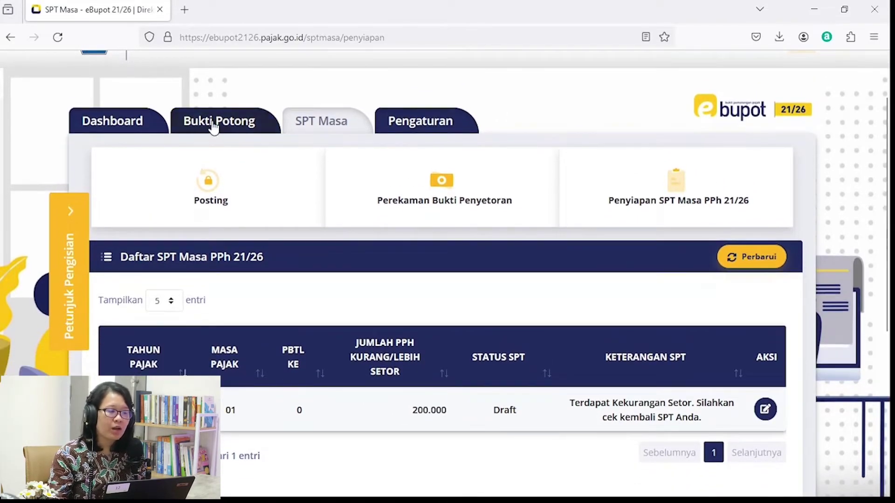
Return to the Dashboard and scroll through the empty Daftar SPT Masa SPT 21 table.
click(129, 127)
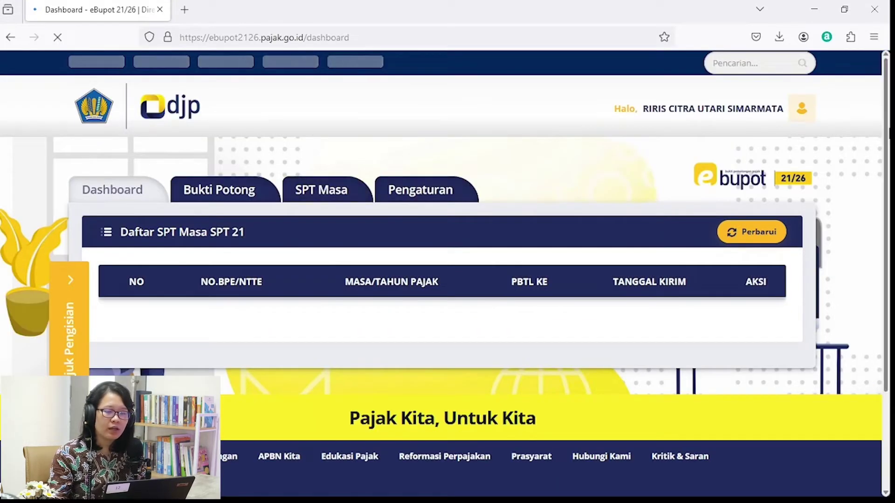
drag(887, 131, 888, 145)
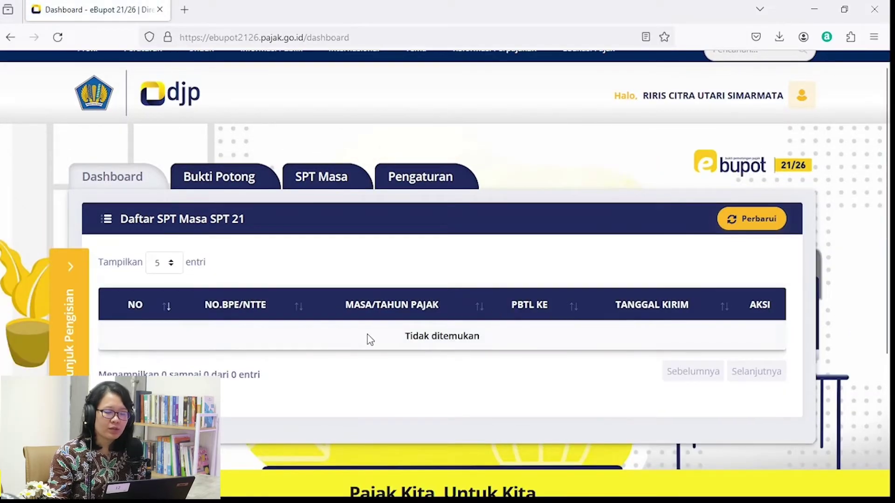
scroll(885, 189, down, 1)
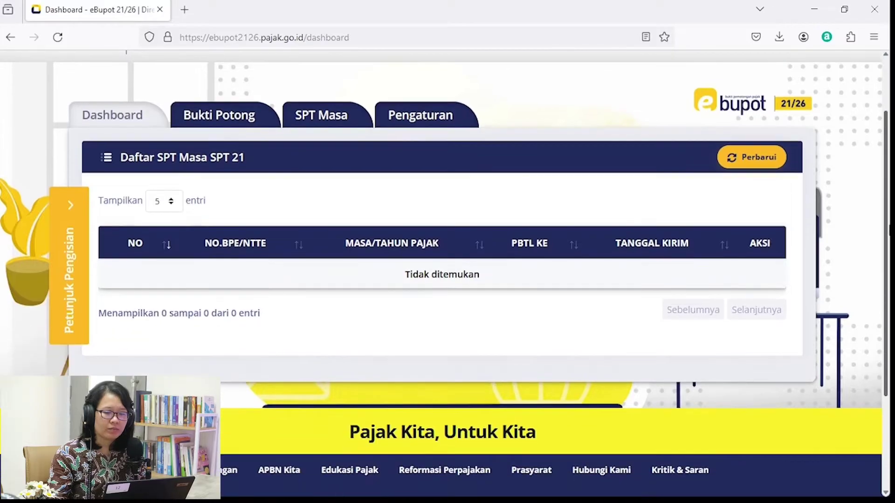
scroll(886, 189, up, 1)
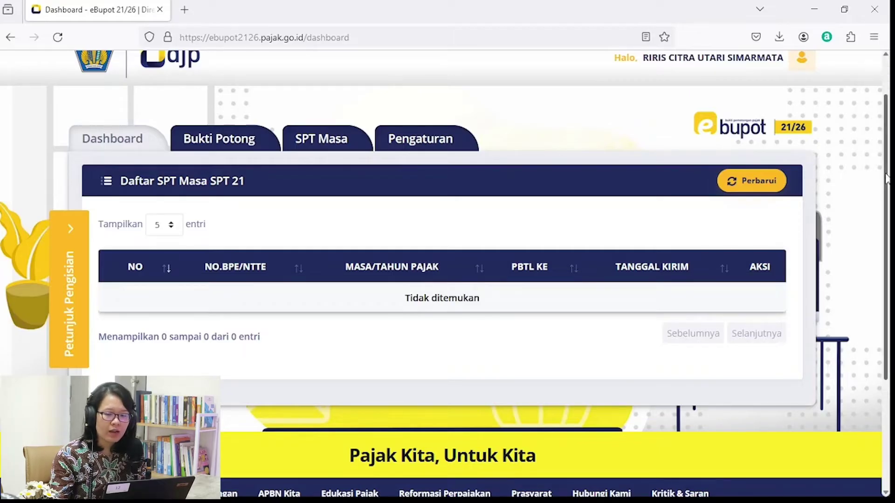
scroll(886, 178, up, 2)
scroll(887, 179, down, 1)
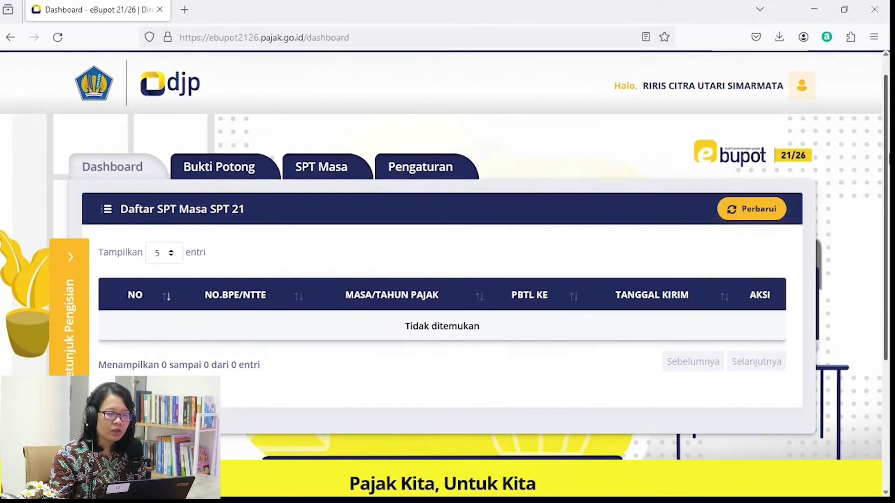
scroll(886, 179, down, 1)
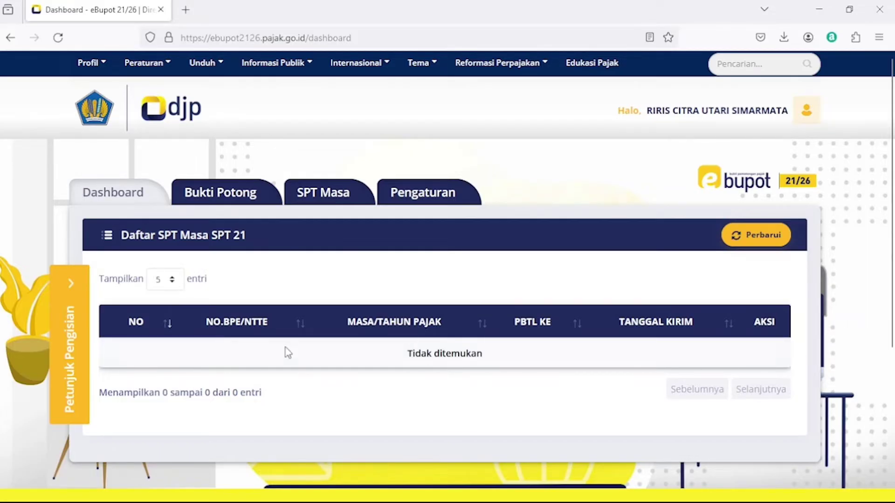
Start a new Bupot Tahunan A1 slip from the Daftar Bupot Pasal 21 list via Rekam.
click(231, 197)
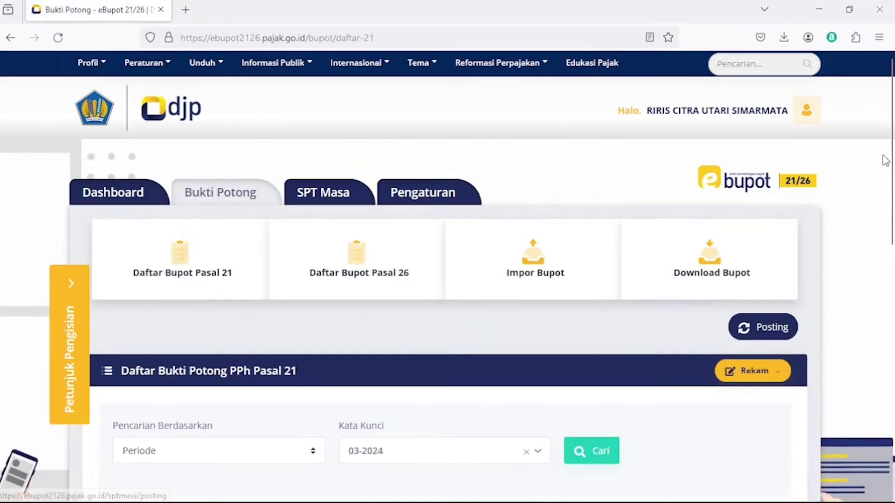
scroll(466, 210, down, 2)
click(176, 205)
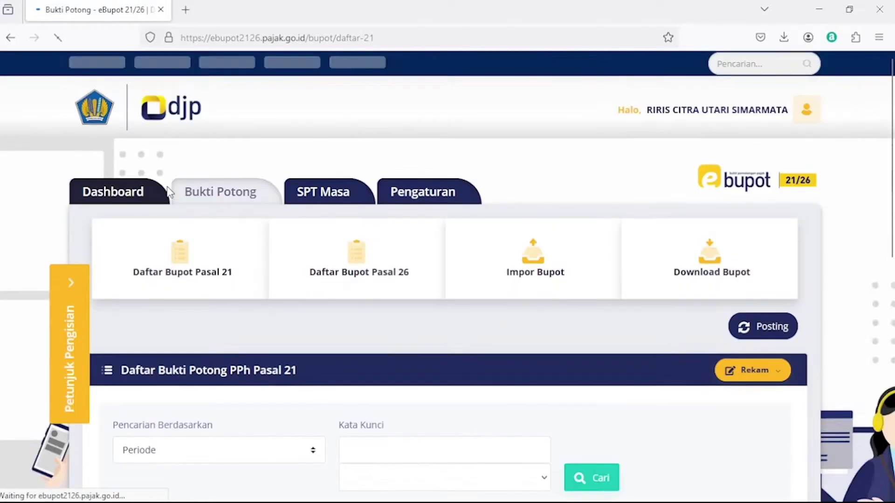
scroll(893, 249, down, 3)
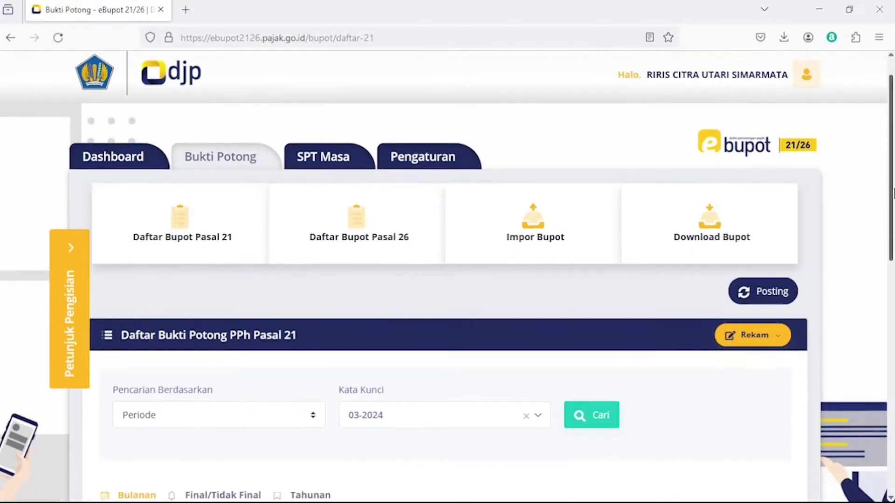
scroll(893, 249, down, 1)
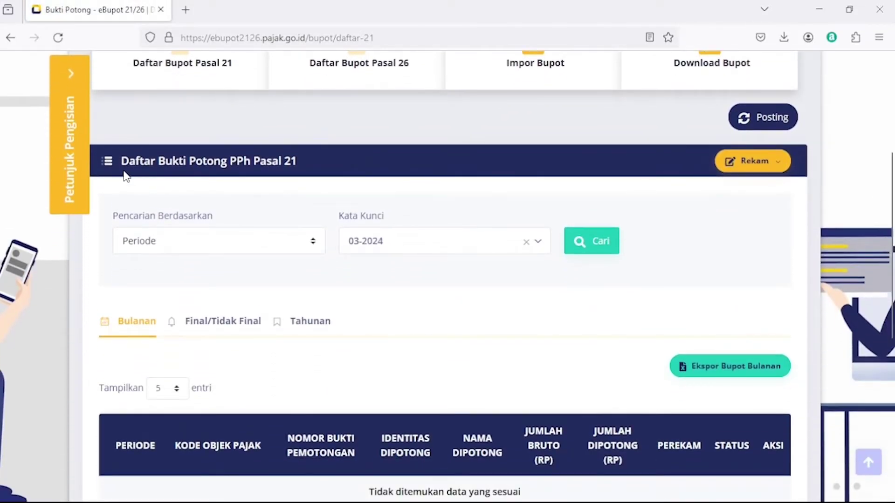
click(770, 171)
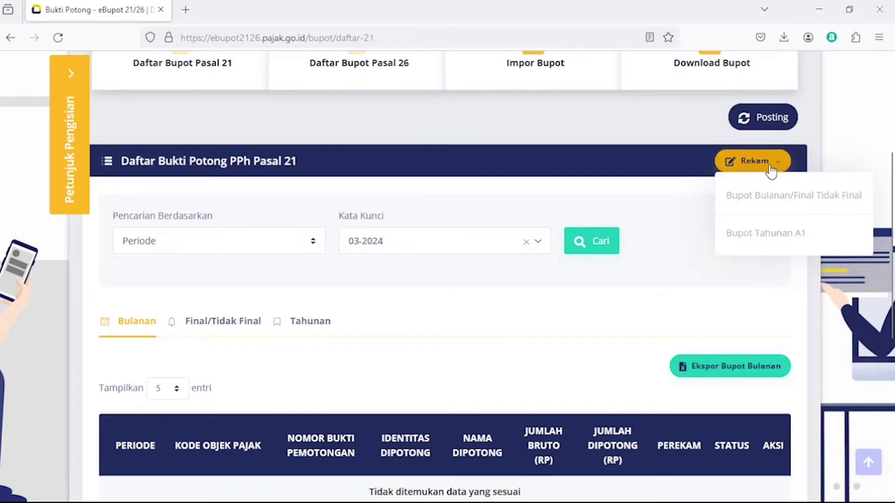
click(774, 242)
scroll(893, 135, down, 5)
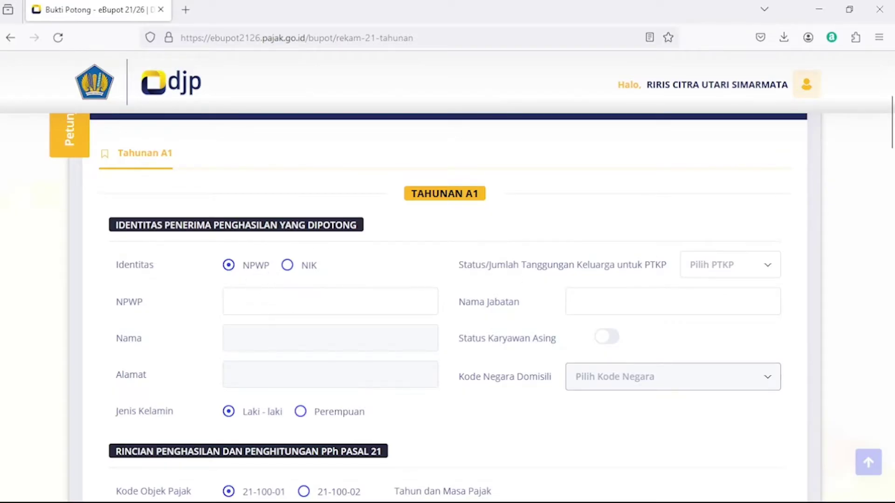
Enter the recipient's NPWP, choose PTKP K/0, and set job title PENYULUH PAJAK.
click(302, 309)
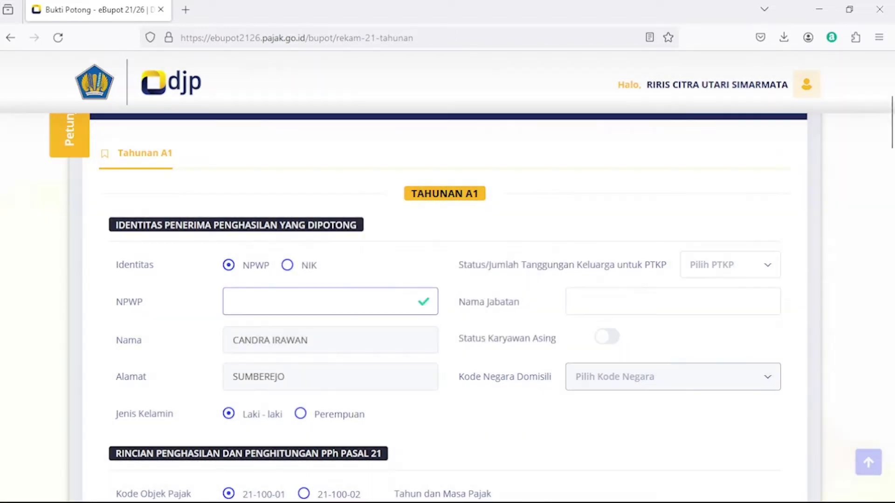
scroll(891, 142, down, 2)
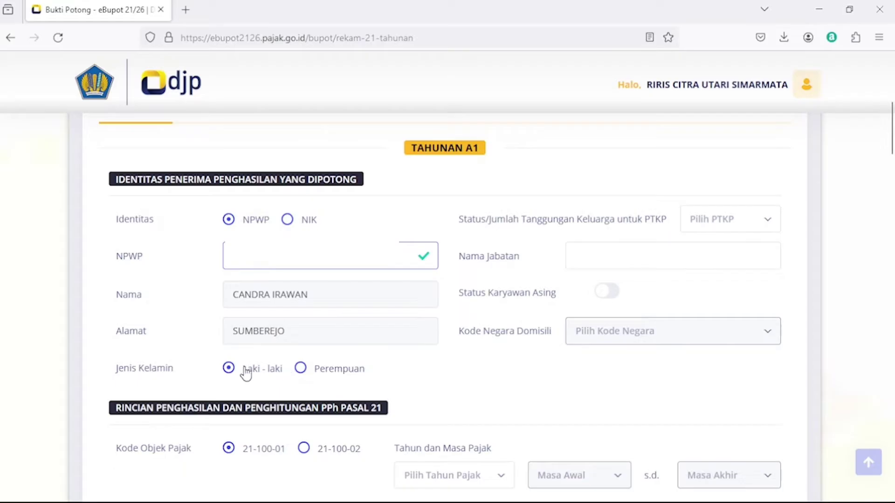
click(723, 226)
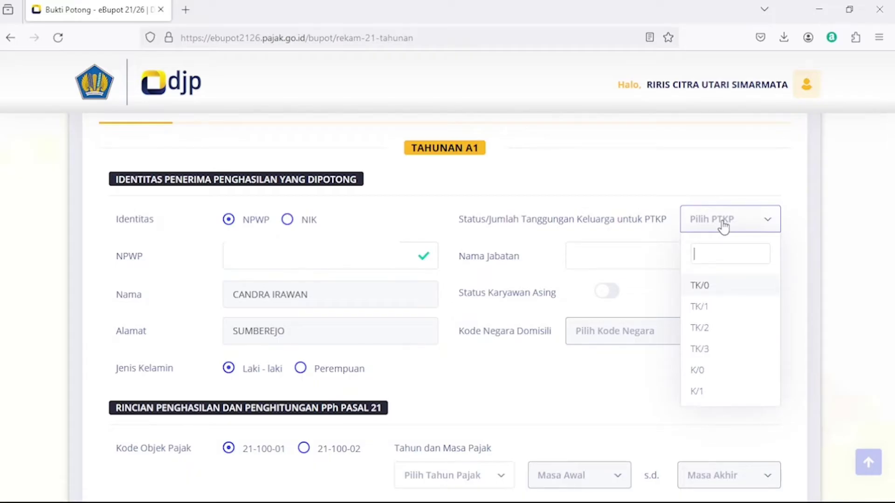
click(699, 370)
click(662, 254)
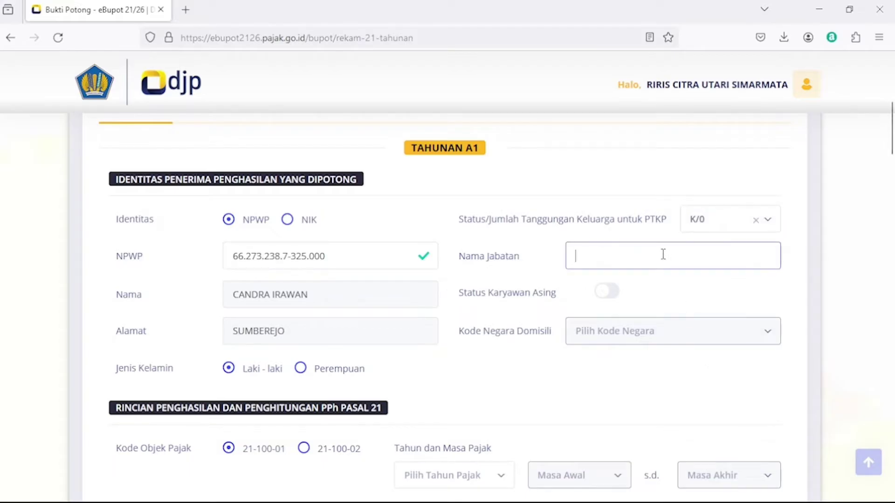
text(PENYULUH P)
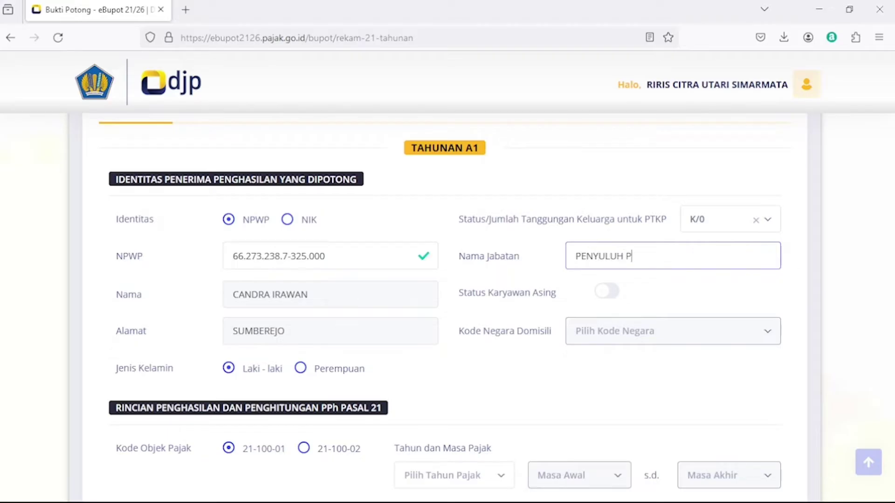
text(AJAK)
scroll(746, 191, down, 2)
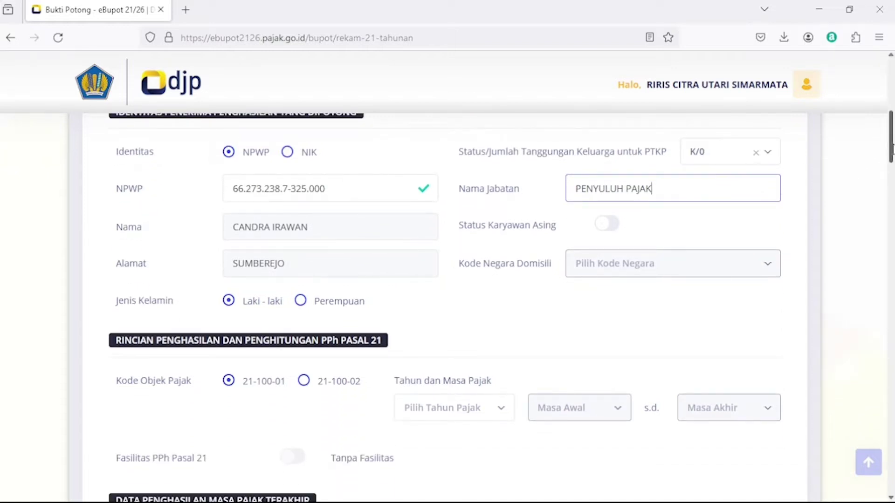
drag(892, 149, 893, 175)
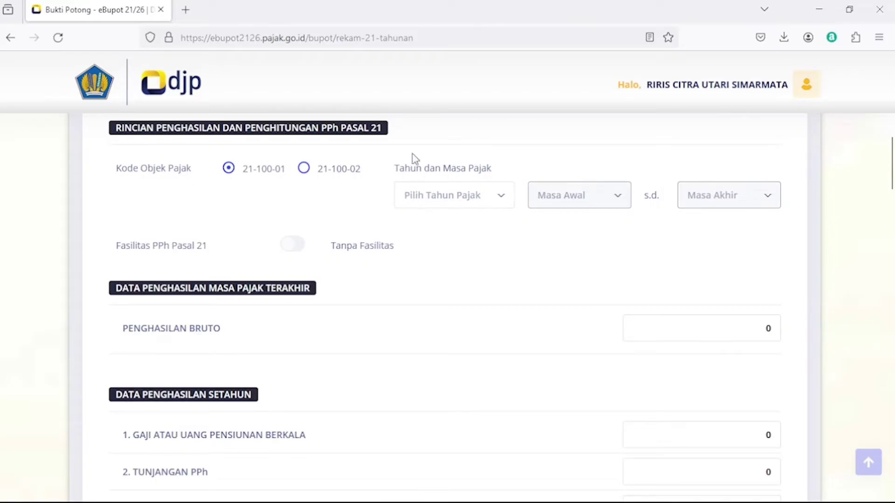
Set the A1 slip's tax year to 2024, covering masa 01 through 03.
click(422, 205)
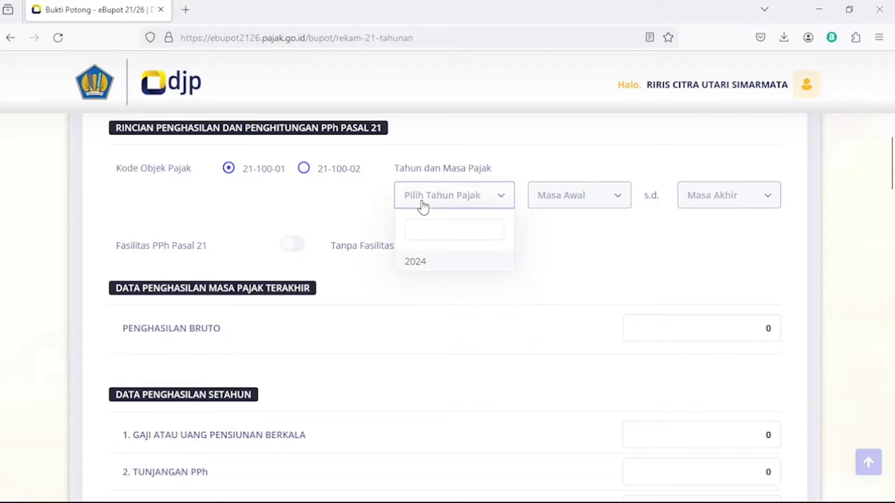
click(424, 263)
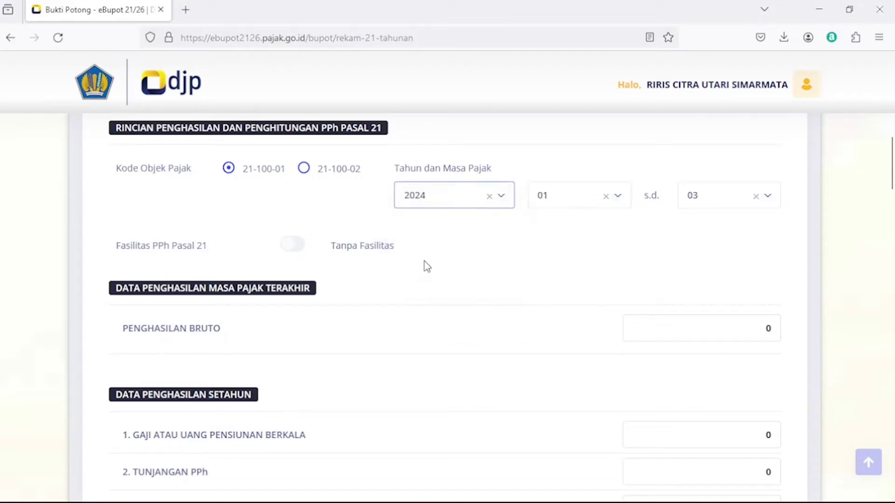
click(584, 204)
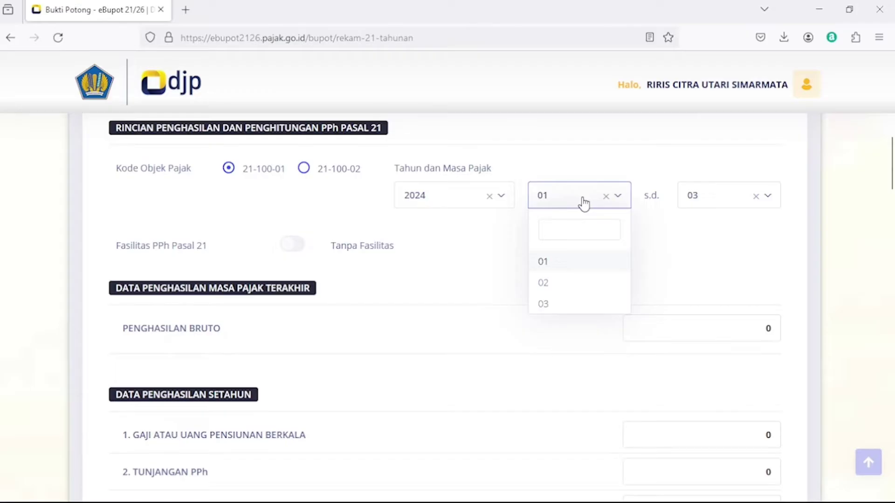
click(553, 263)
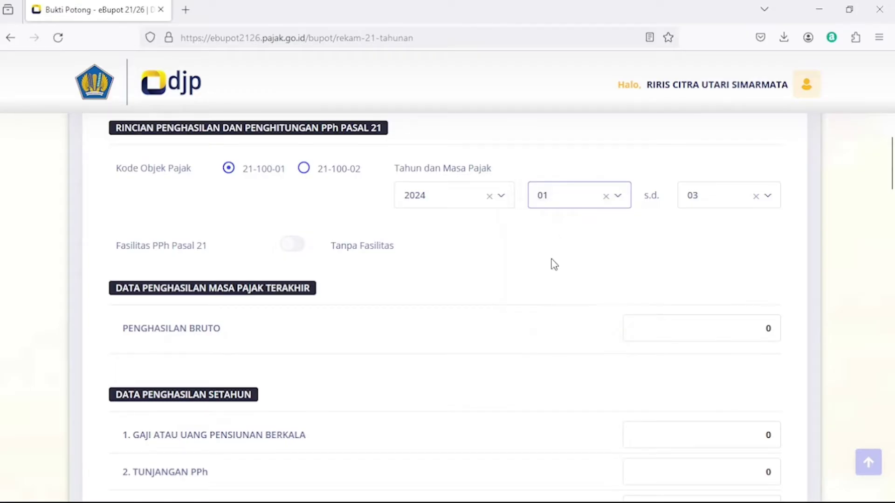
click(730, 199)
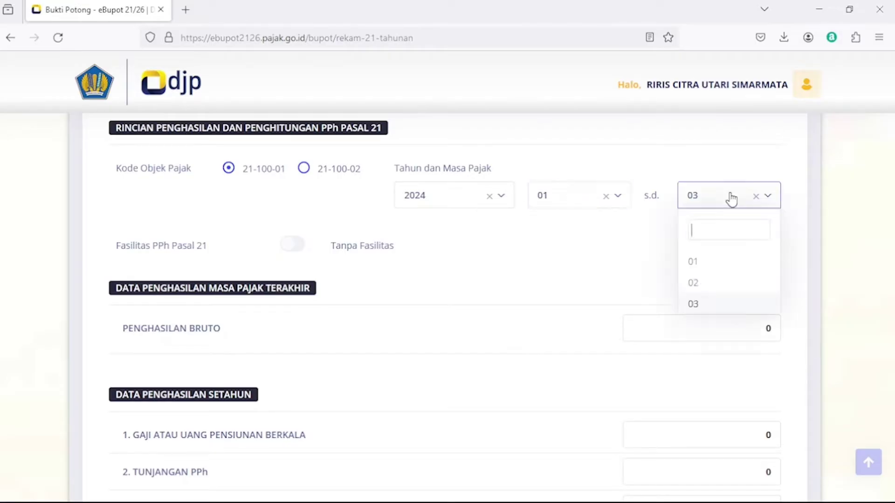
click(697, 305)
drag(893, 172, 892, 188)
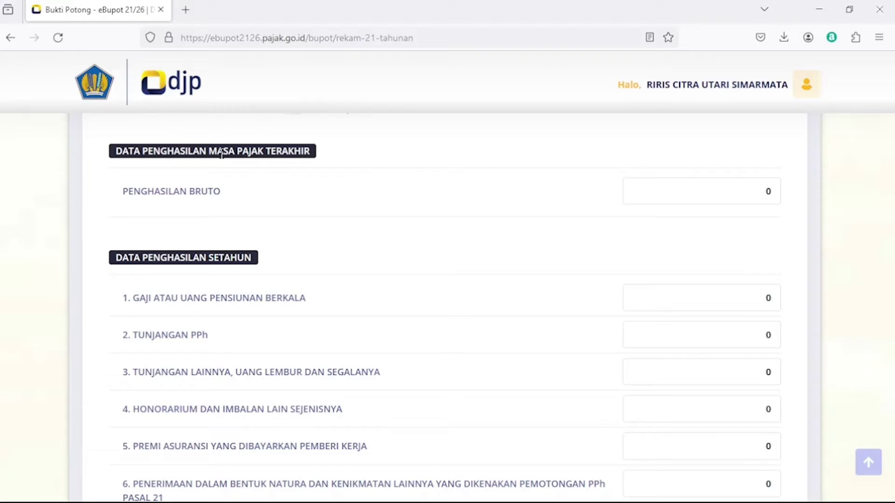
Enter Penghasilan Bruto 10.000.000, Gaji 30.000.000 and Biaya Jabatan 1.500.000 on the slip.
click(716, 191)
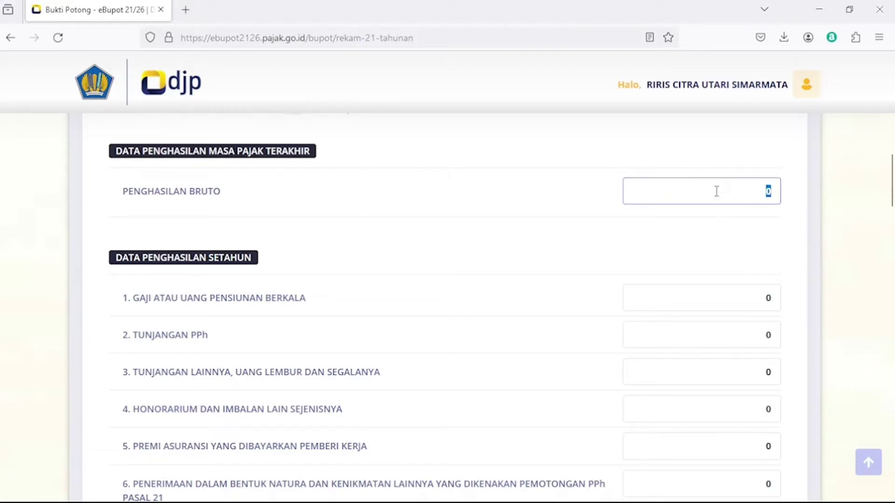
text(10.000.000)
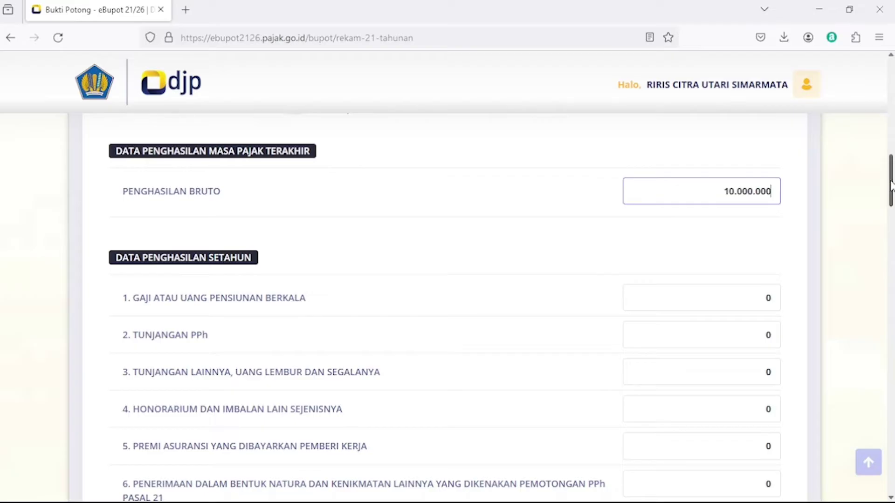
drag(890, 184, 887, 199)
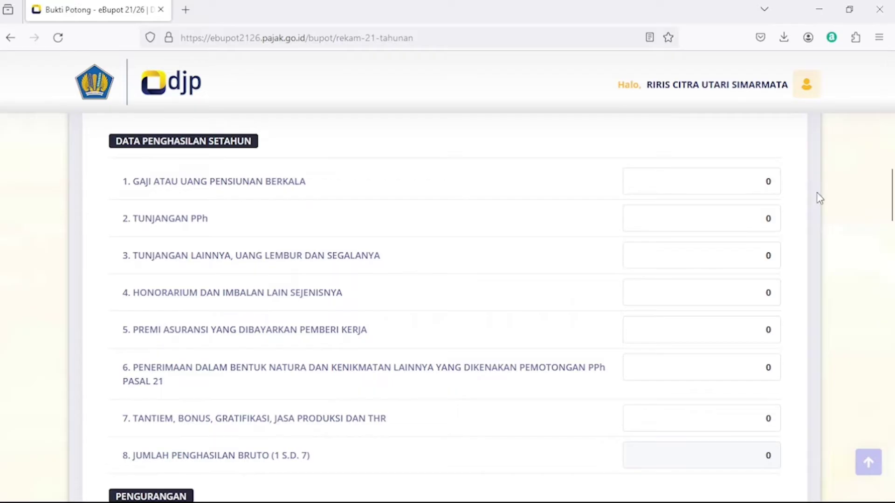
click(726, 182)
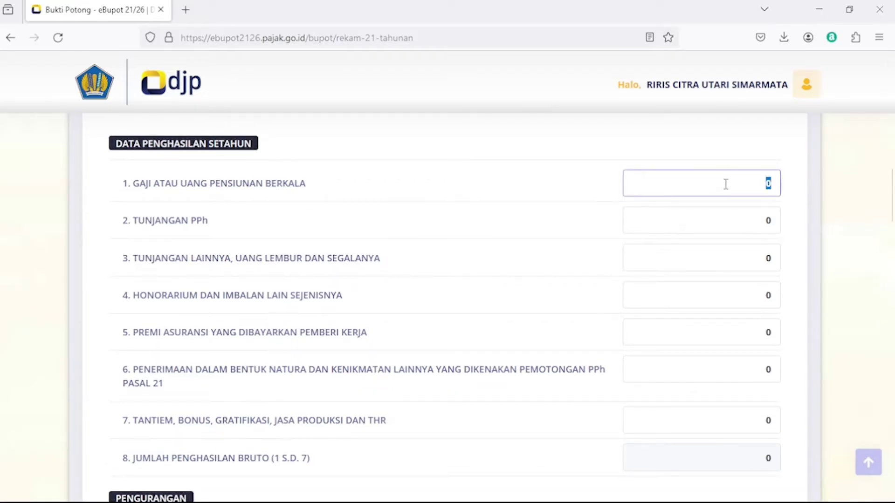
text(30.000.000)
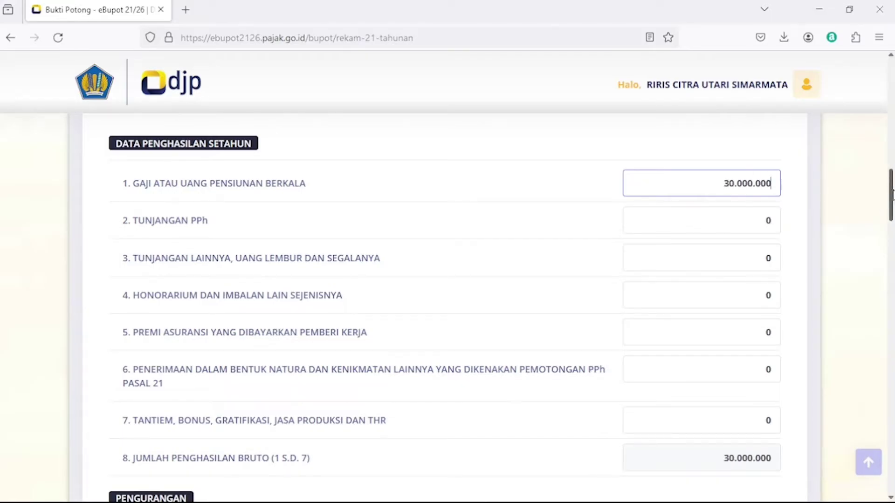
drag(892, 194, 893, 229)
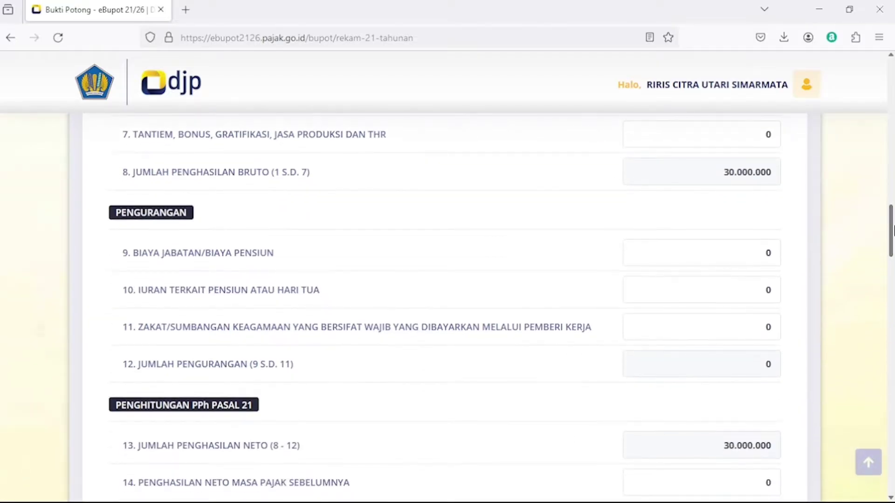
click(725, 249)
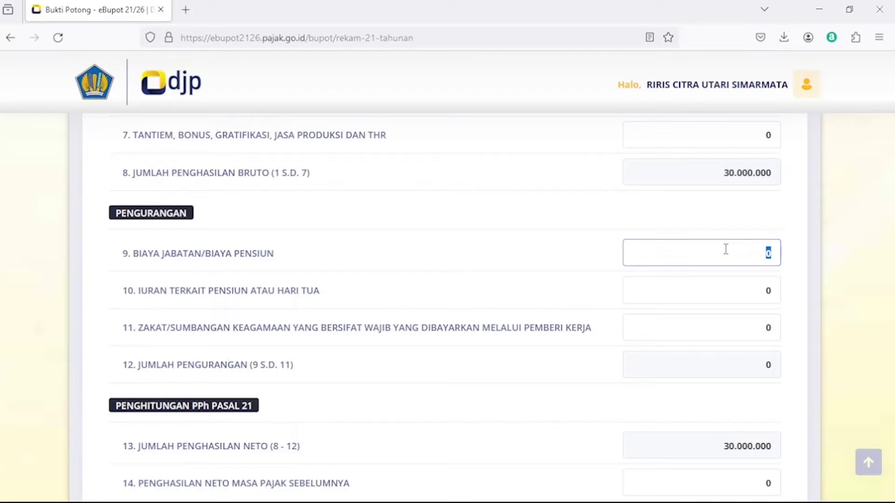
text(1.500.000)
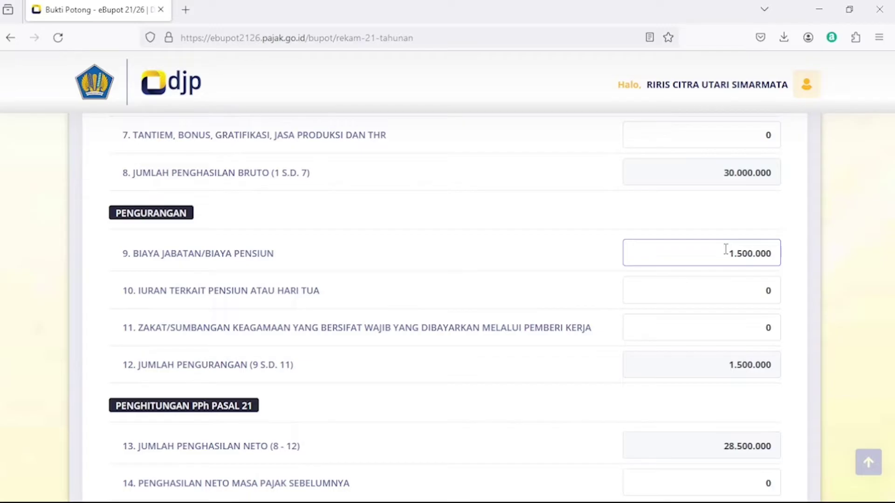
scroll(725, 249, up, 5)
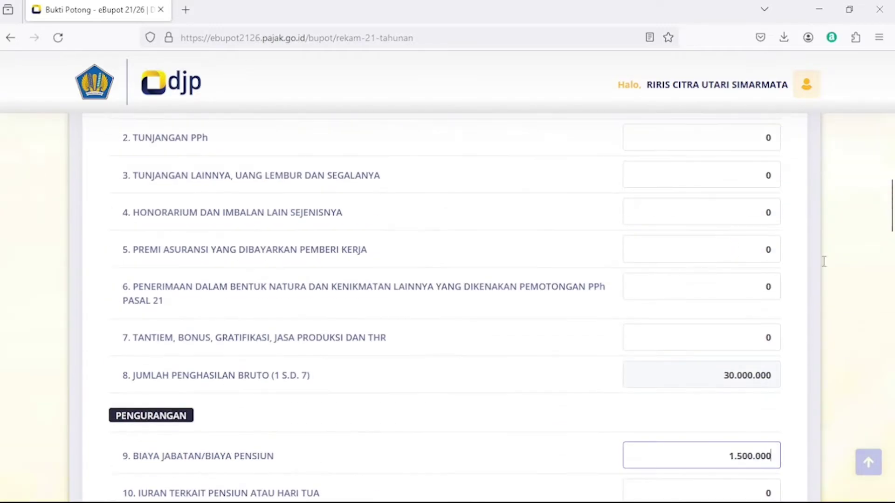
drag(890, 195, 892, 250)
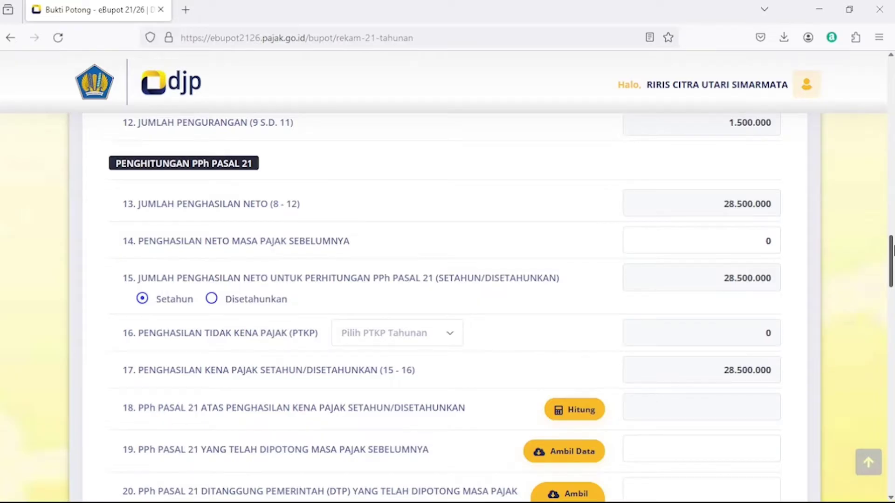
Set the annual PTKP to (K/0) 58.500.000.
drag(892, 250, 892, 256)
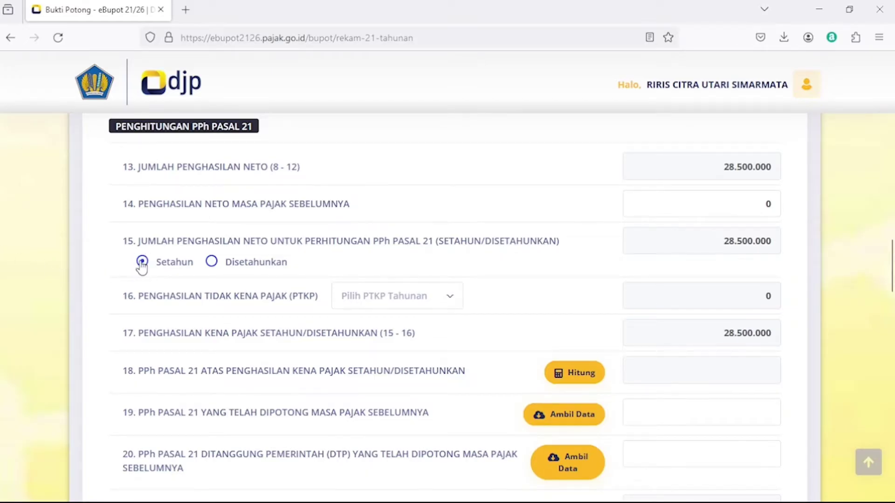
click(392, 296)
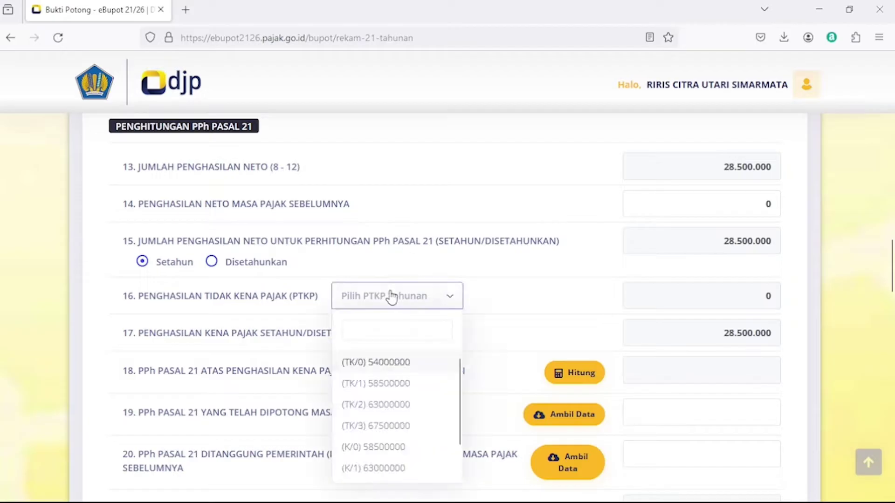
click(370, 452)
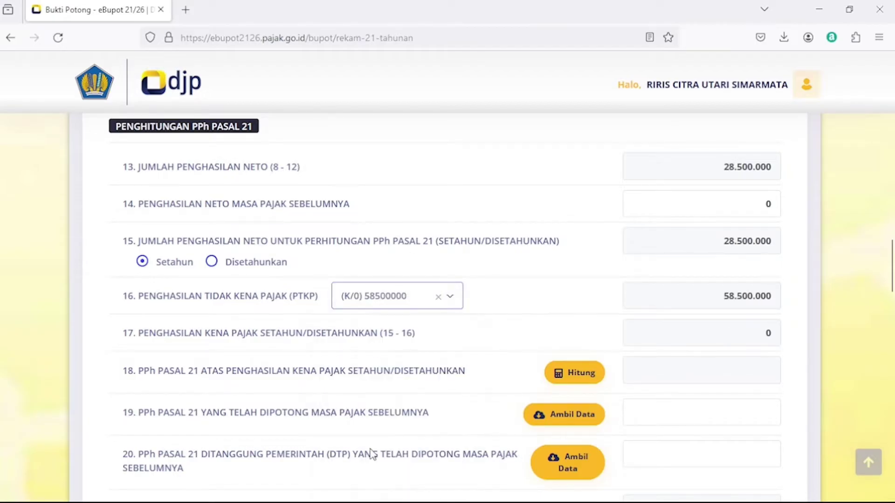
Calculate line 18 and fetch prior-period data for lines 19 and 20, all 0.
drag(891, 254, 892, 267)
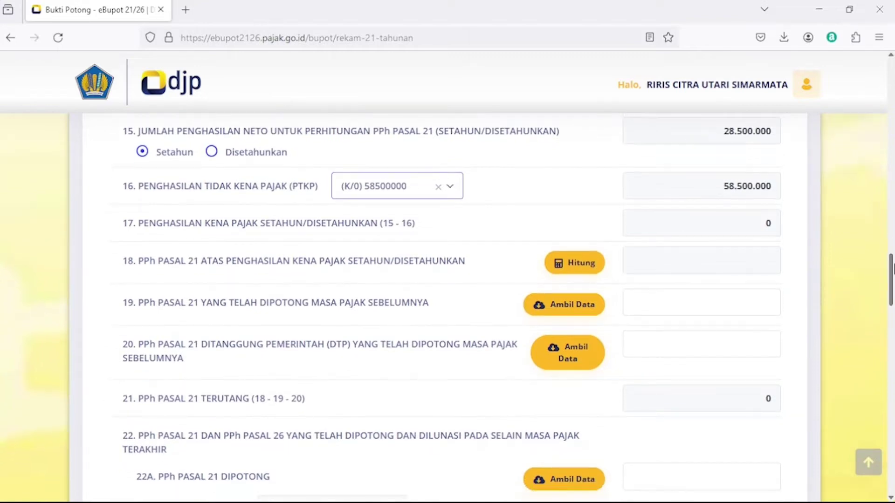
click(589, 261)
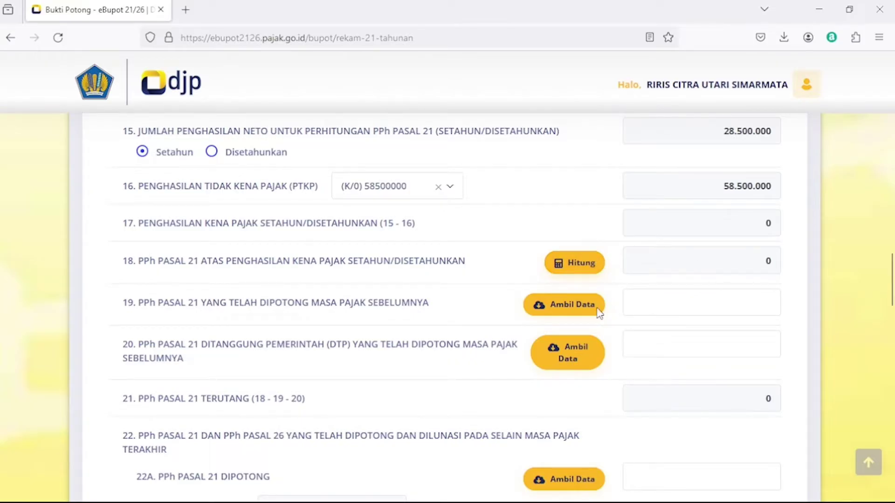
click(560, 308)
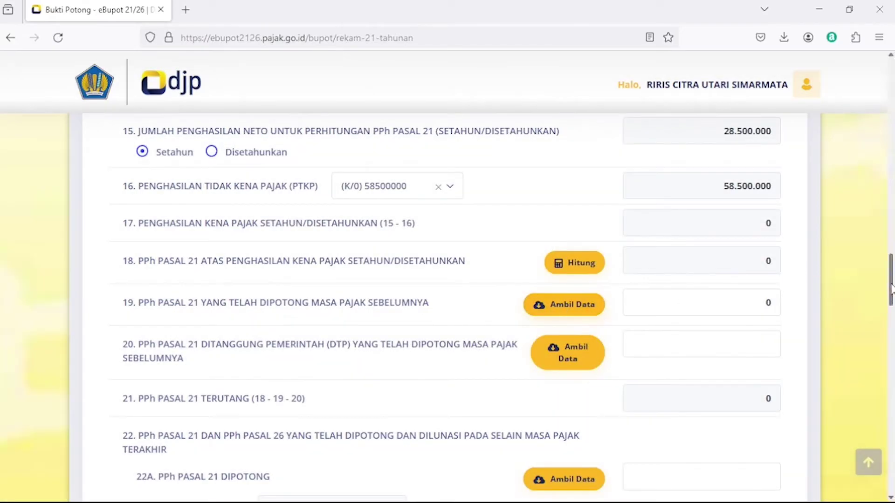
drag(890, 289, 891, 303)
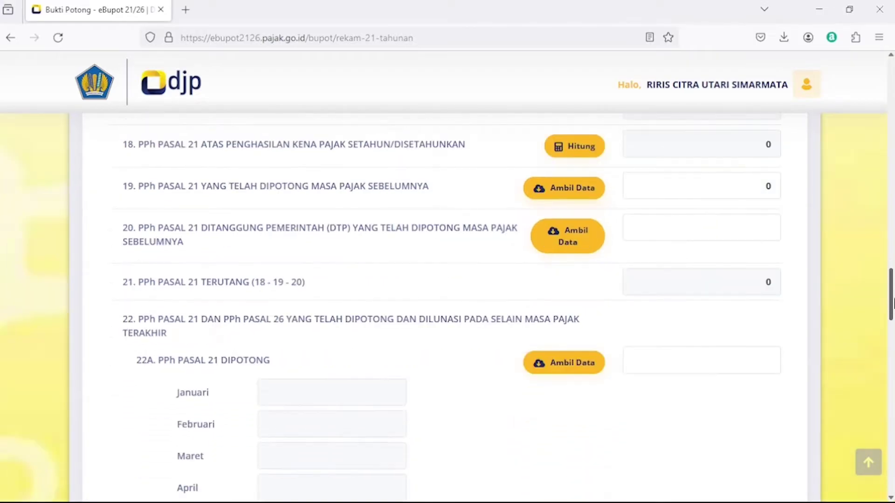
click(556, 248)
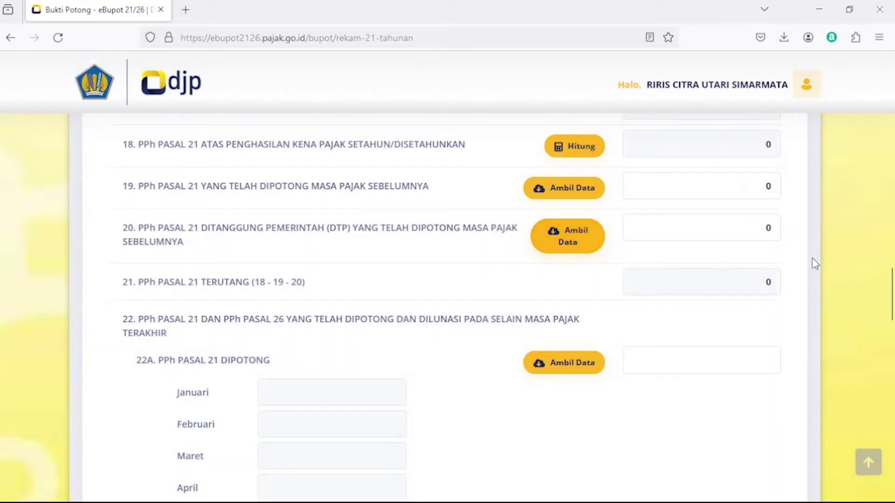
drag(891, 289, 891, 307)
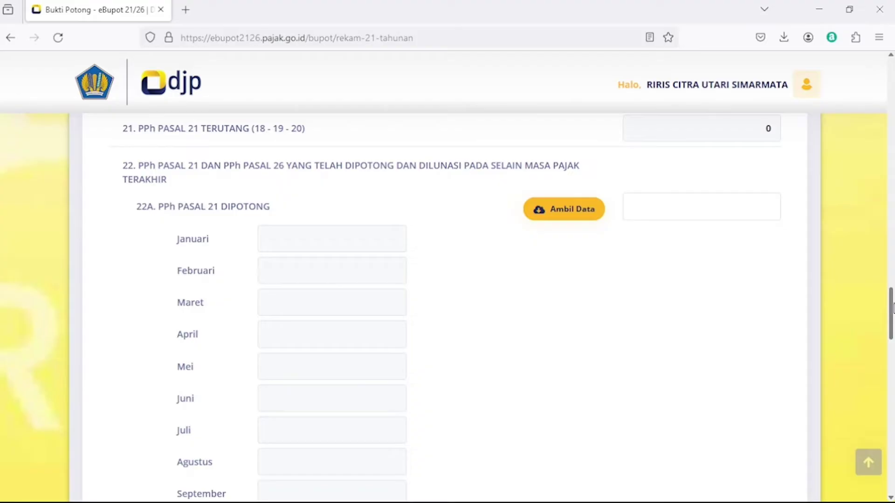
Fetch 22A withheld amounts (200.000 for Januari and Februari, 400.000 total) and zero 22B DTP amounts.
click(542, 217)
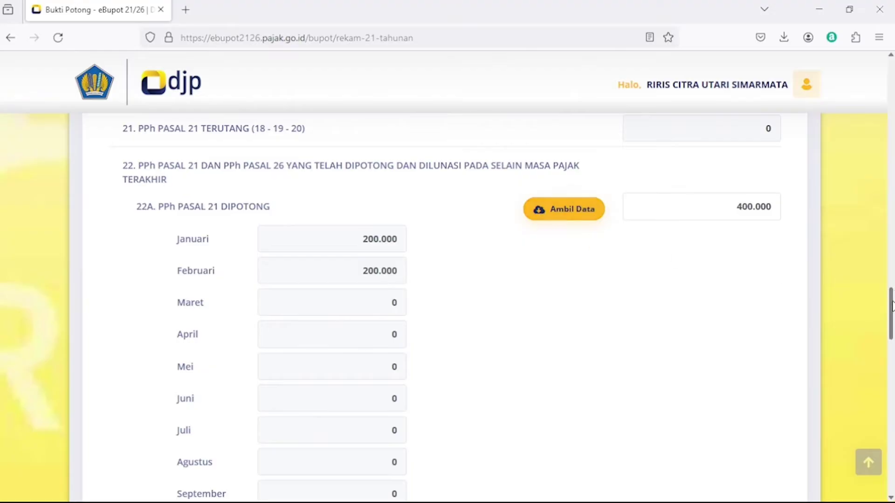
drag(892, 305, 891, 312)
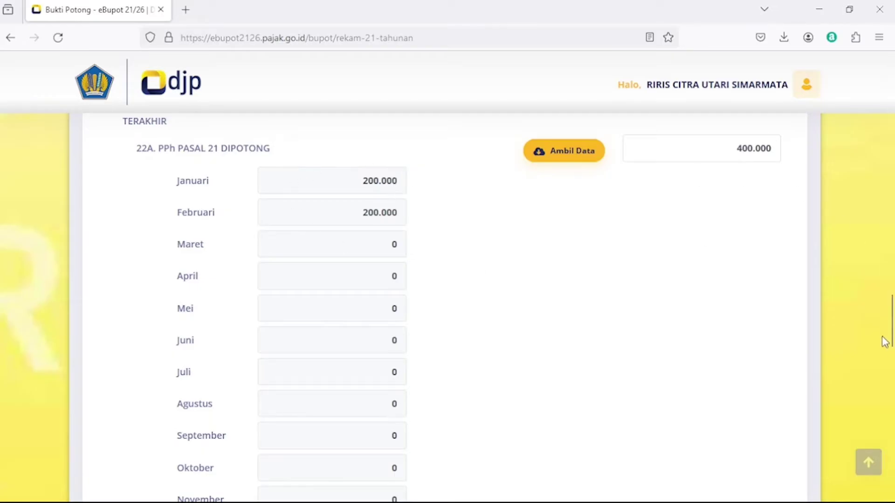
drag(891, 322, 891, 378)
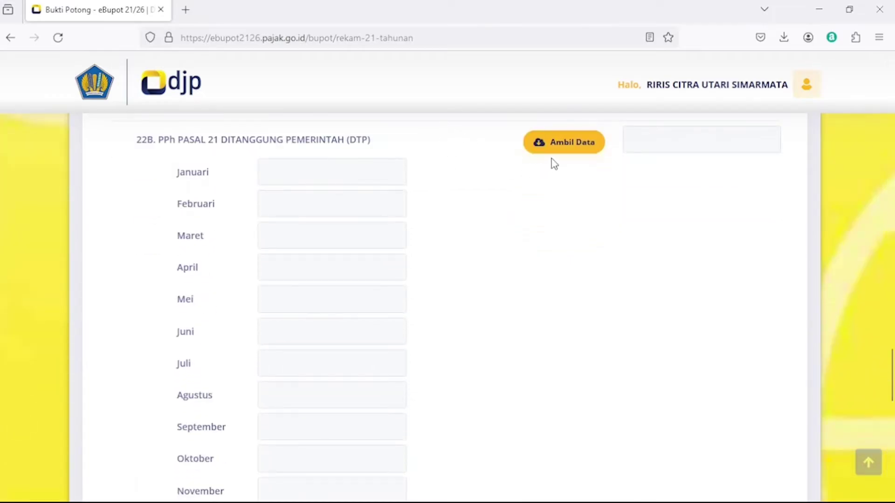
click(567, 153)
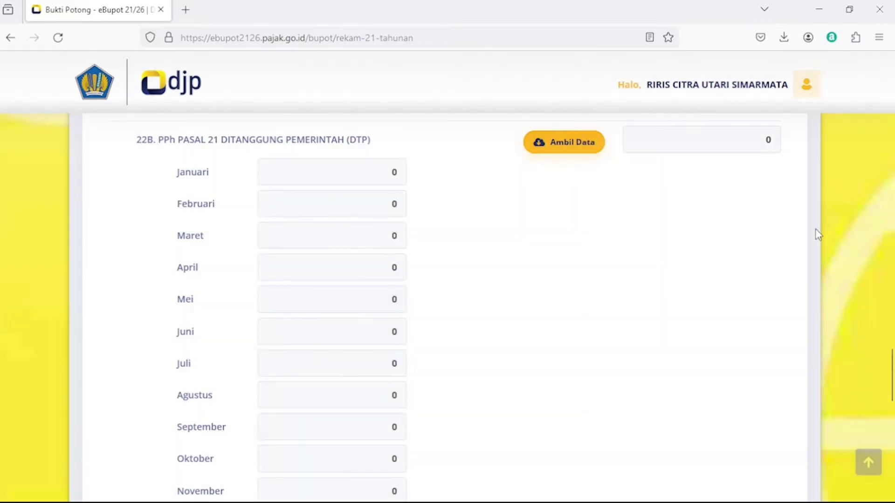
drag(891, 364, 892, 410)
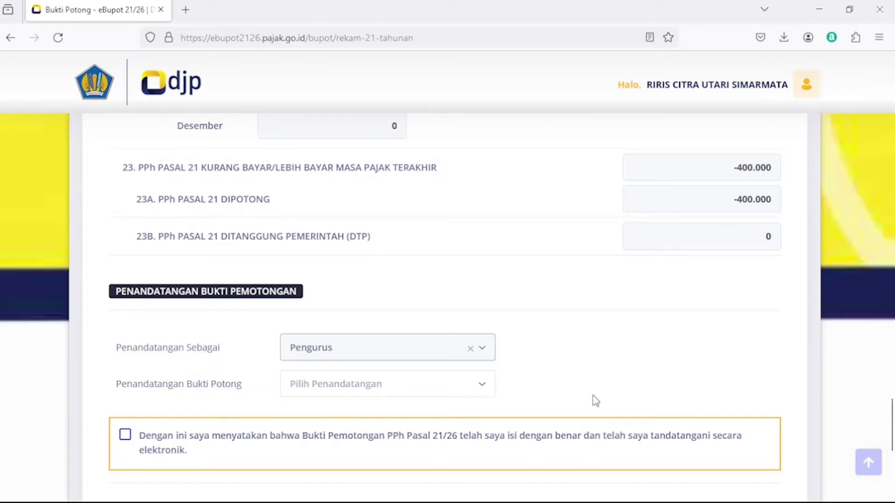
Choose the slip signer, accept the declaration, save the A1 slip and return to the list.
click(328, 390)
click(333, 451)
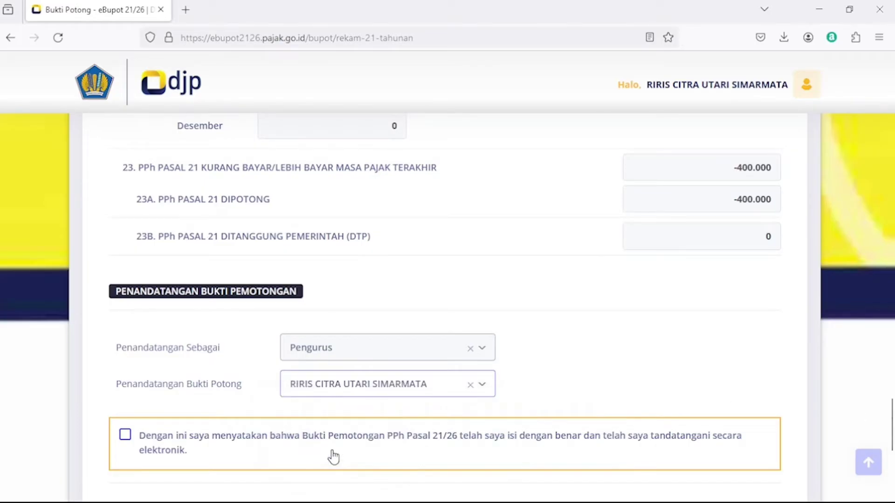
click(123, 434)
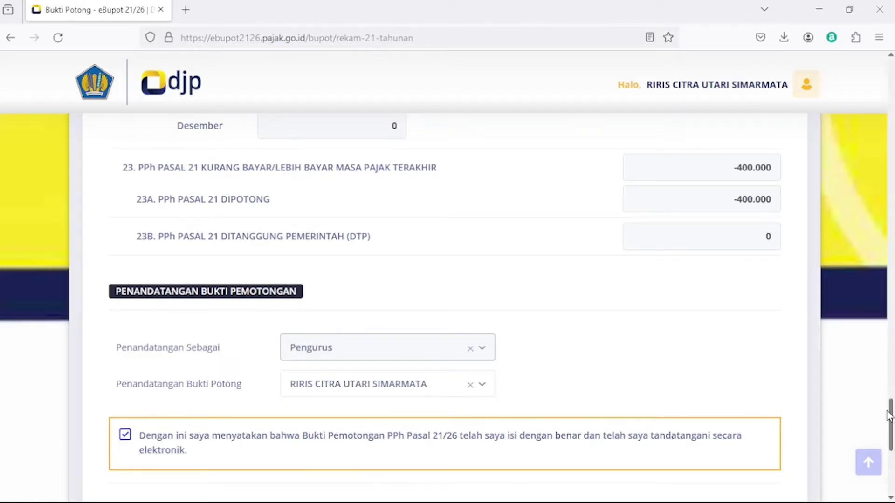
drag(890, 417, 891, 433)
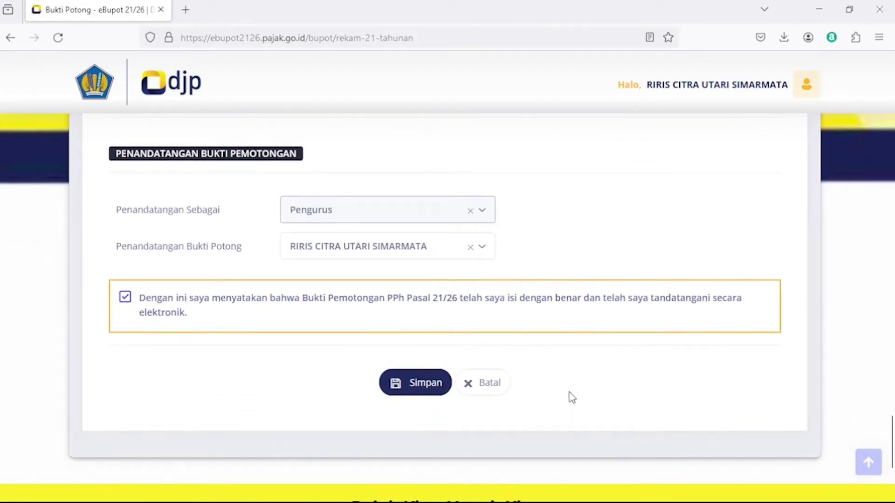
click(428, 385)
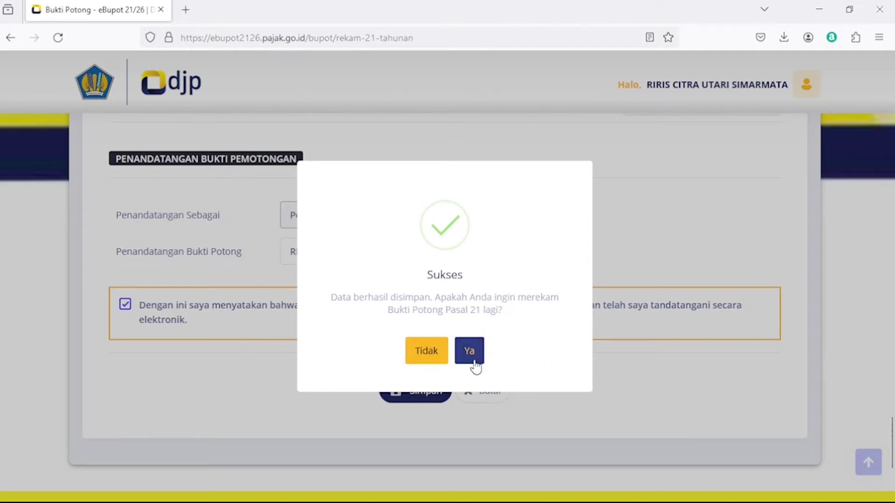
click(439, 359)
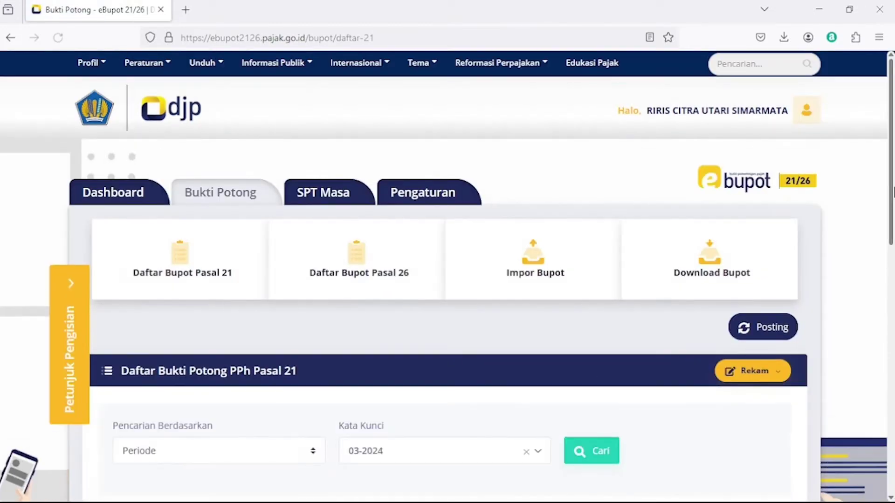
Show the Tahunan slip list and preview the 01-03/2024 Formulir 1721-A1 PDF.
drag(892, 191, 891, 349)
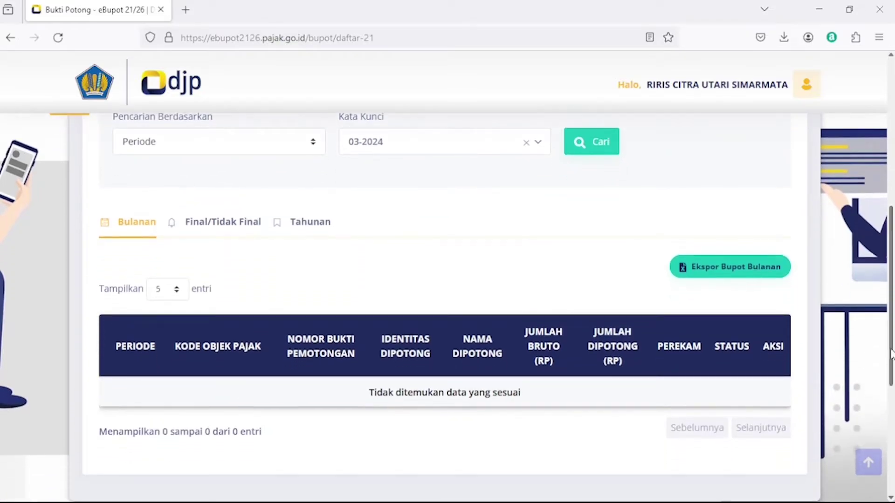
click(304, 228)
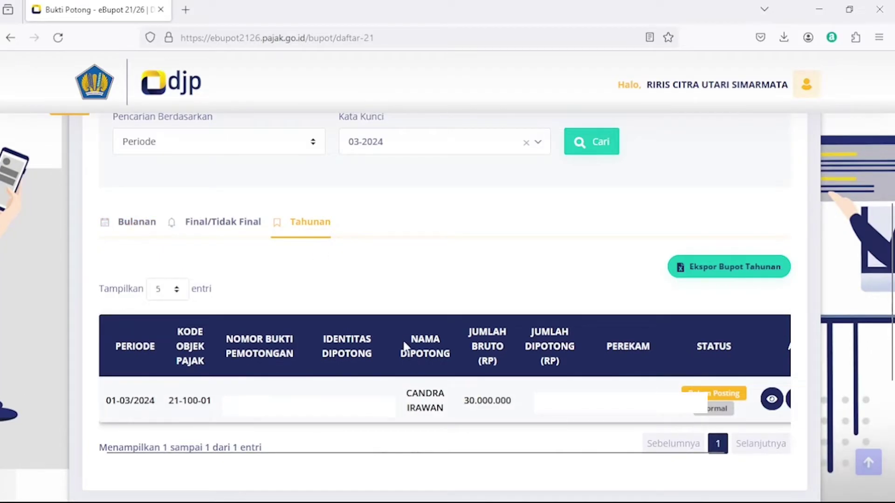
drag(418, 393, 514, 404)
click(497, 395)
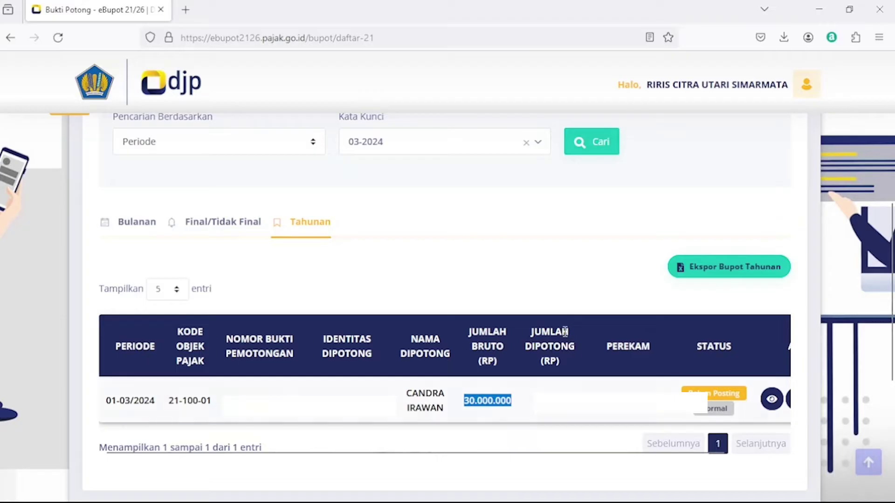
click(512, 402)
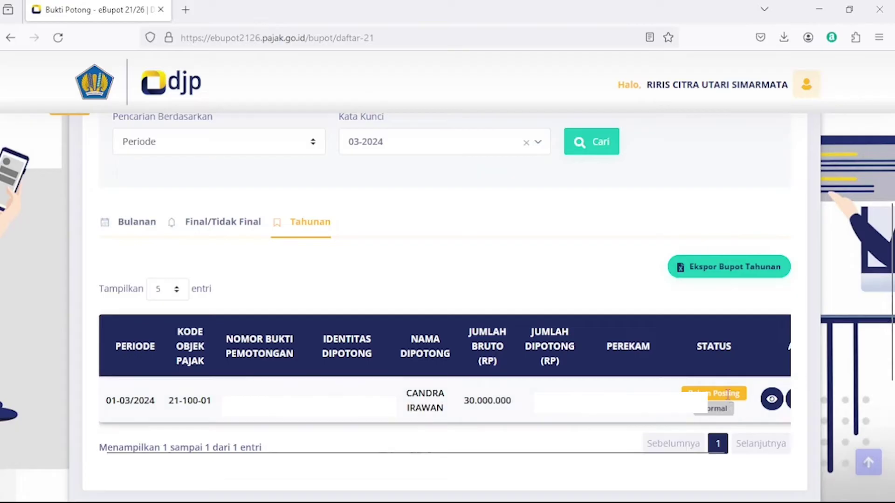
drag(631, 456, 733, 463)
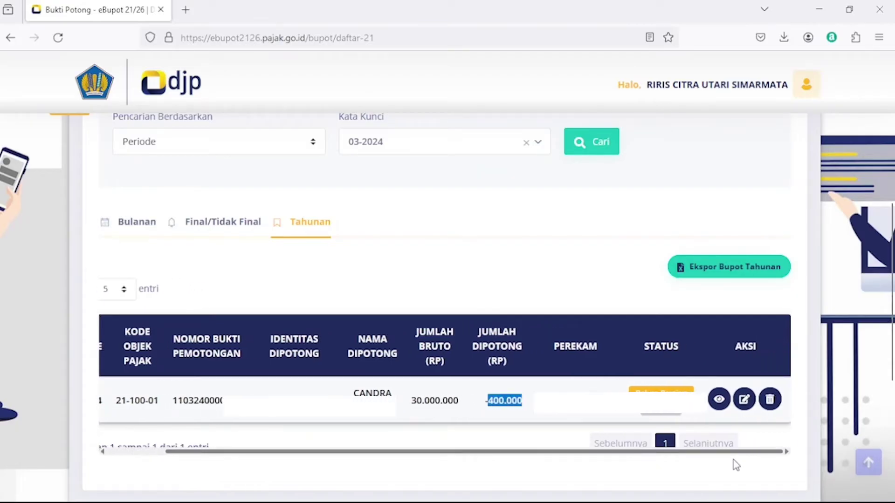
click(719, 400)
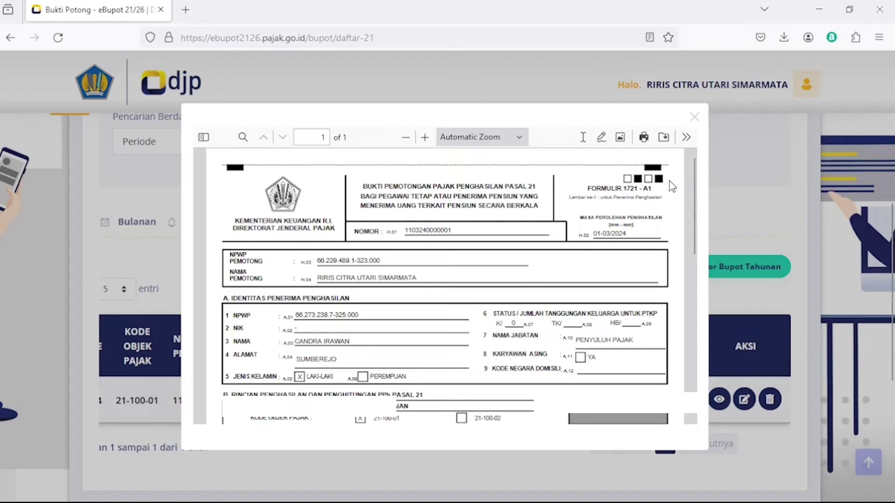
drag(693, 187, 699, 340)
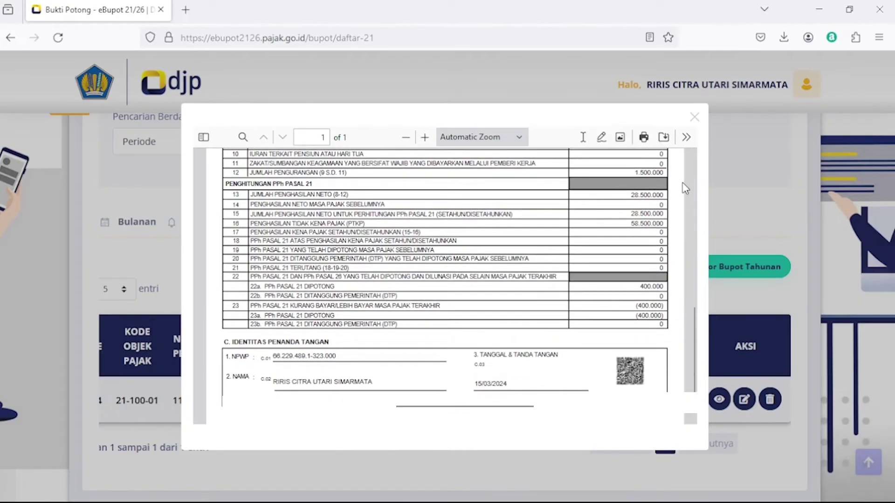
click(694, 119)
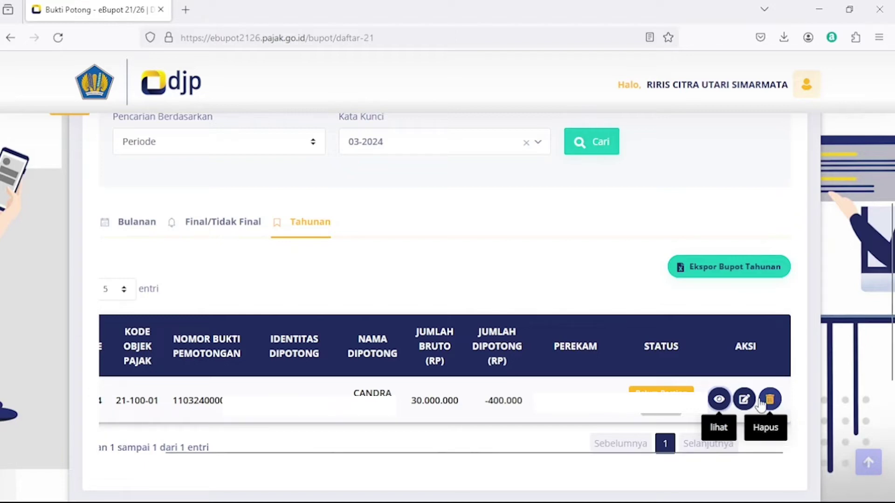
drag(890, 333, 892, 223)
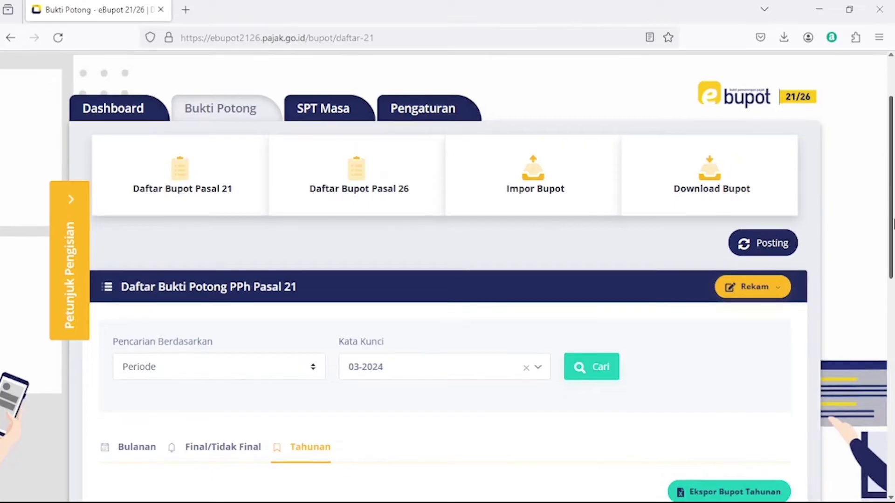
Post the slips for tax year 2024, masa Maret, creating SPT 2024/03 revisi ke-0.
click(769, 255)
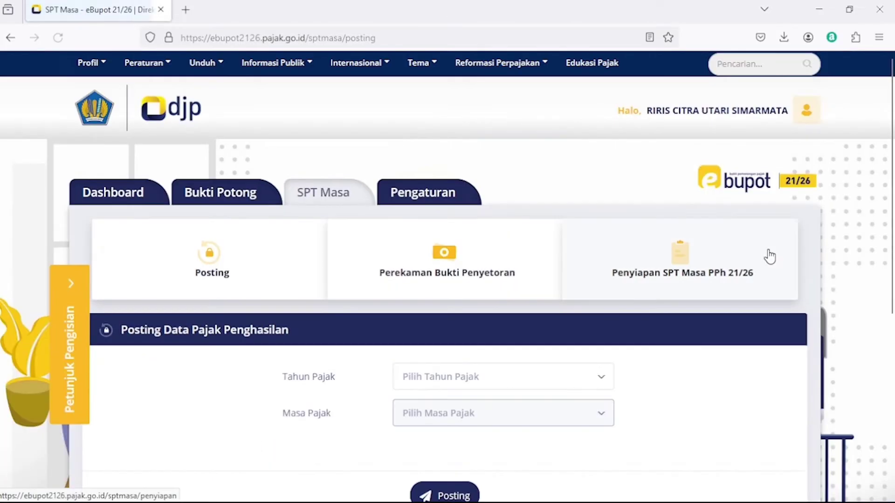
scroll(890, 170, down, 2)
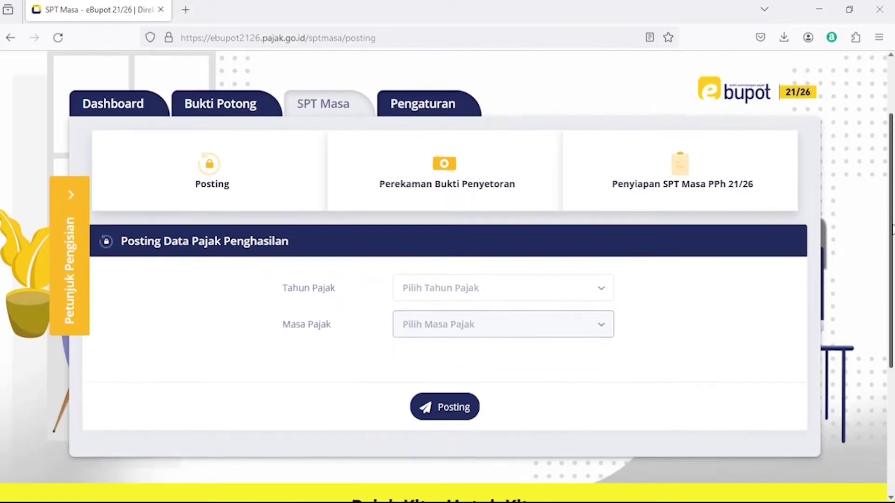
click(432, 287)
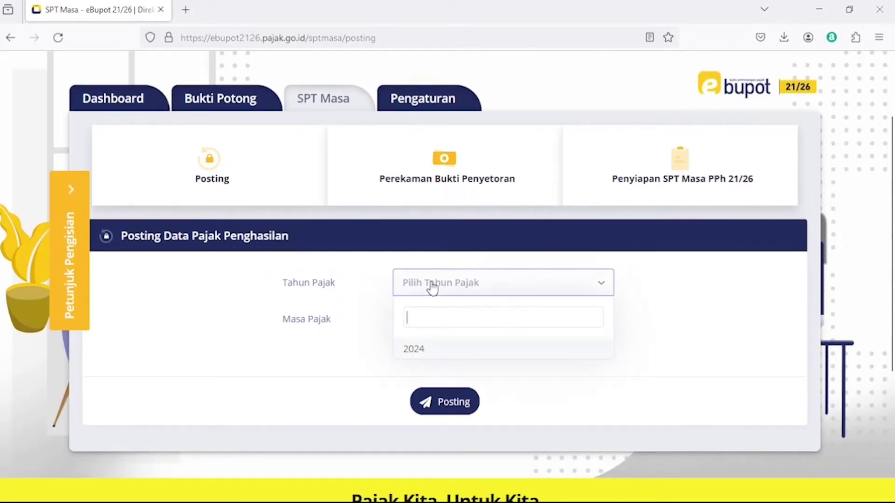
click(430, 351)
click(440, 327)
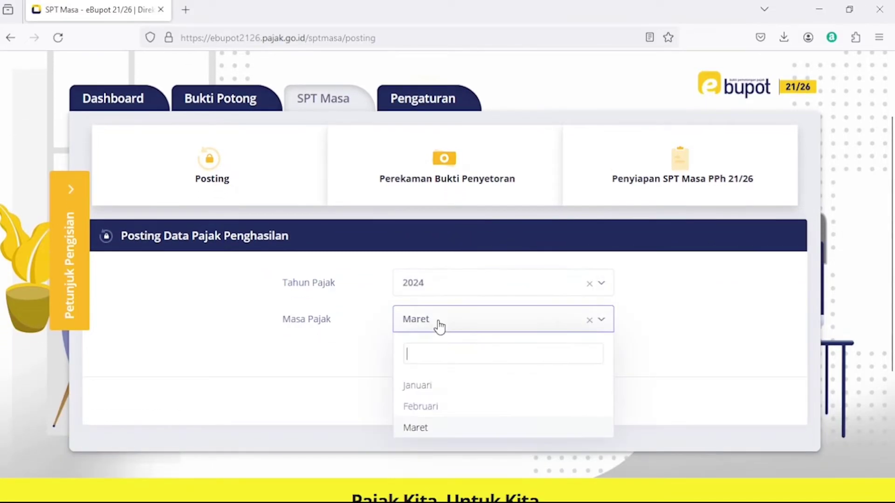
click(434, 431)
click(438, 402)
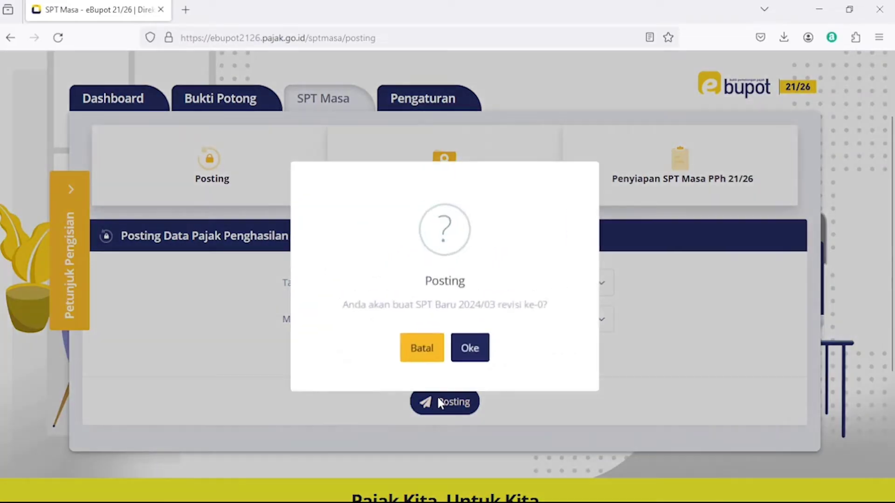
click(466, 347)
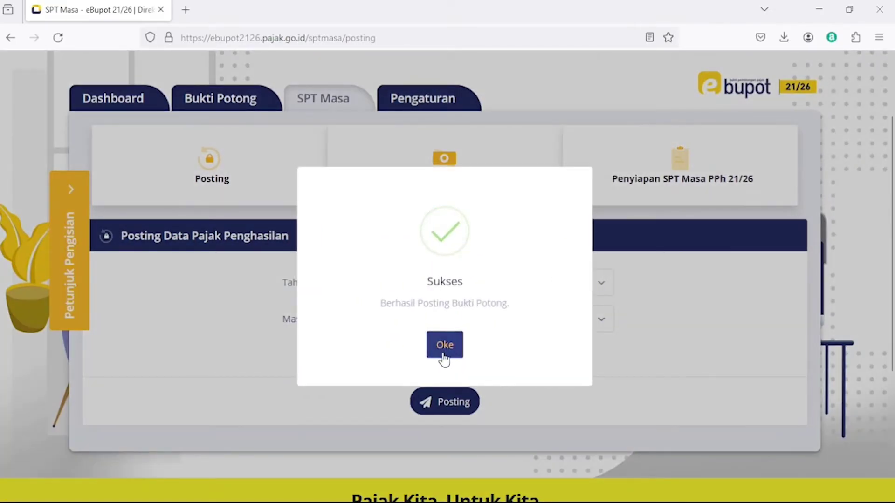
click(444, 357)
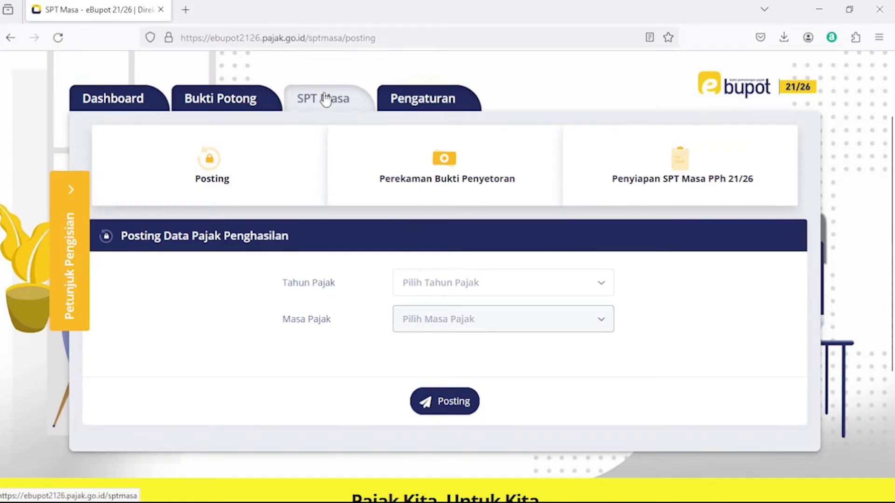
Check the Maret 2024 Ringkasan Pembayaran: -400.000 withheld, 0 paid, -400.000 difference.
click(445, 175)
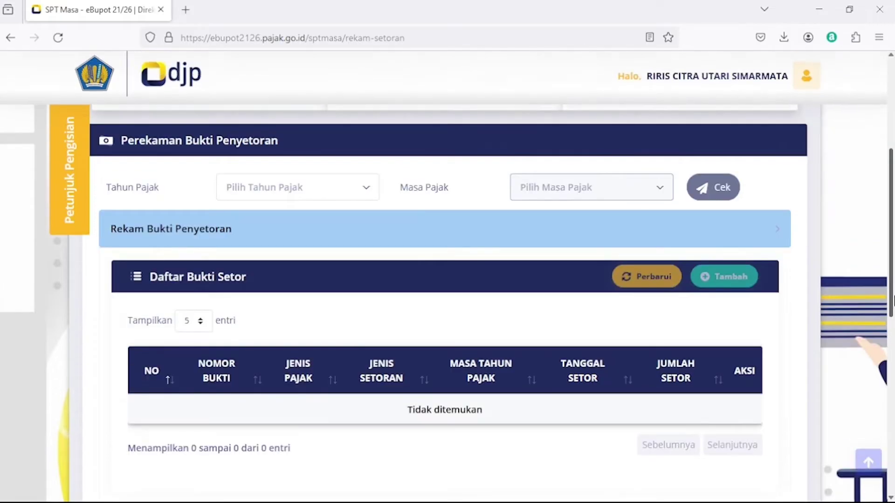
drag(891, 300, 891, 448)
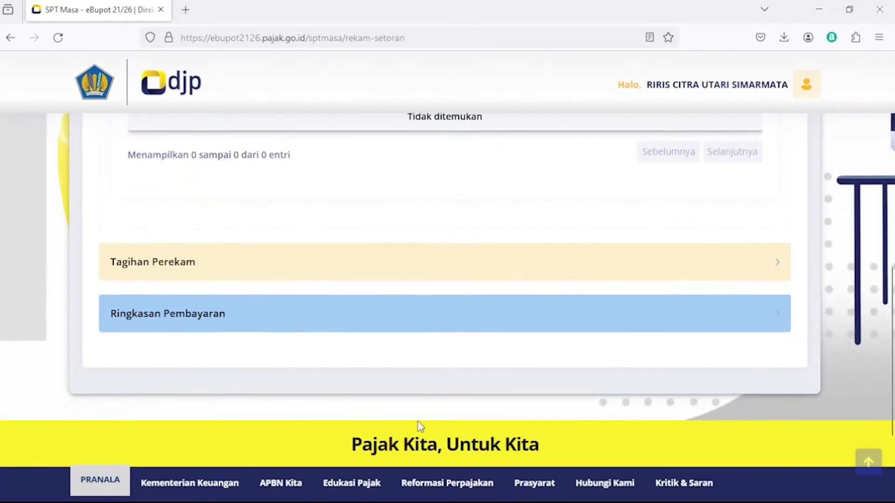
click(147, 327)
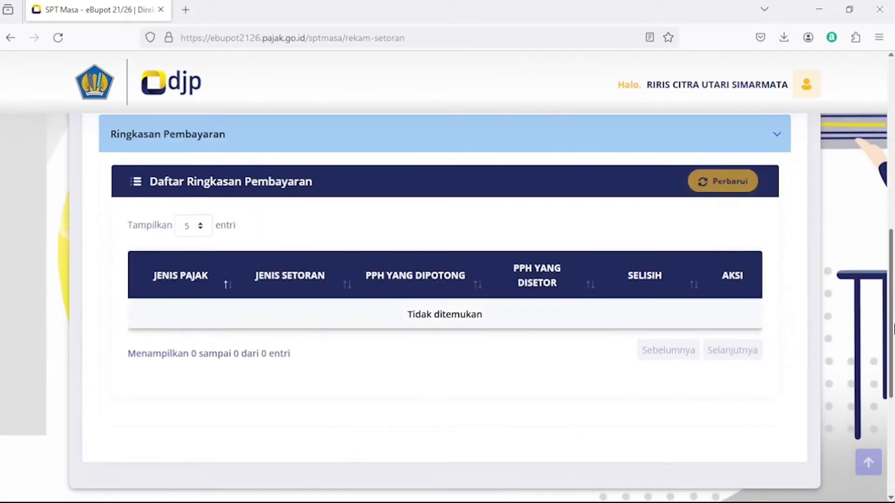
scroll(730, 248, up, 6)
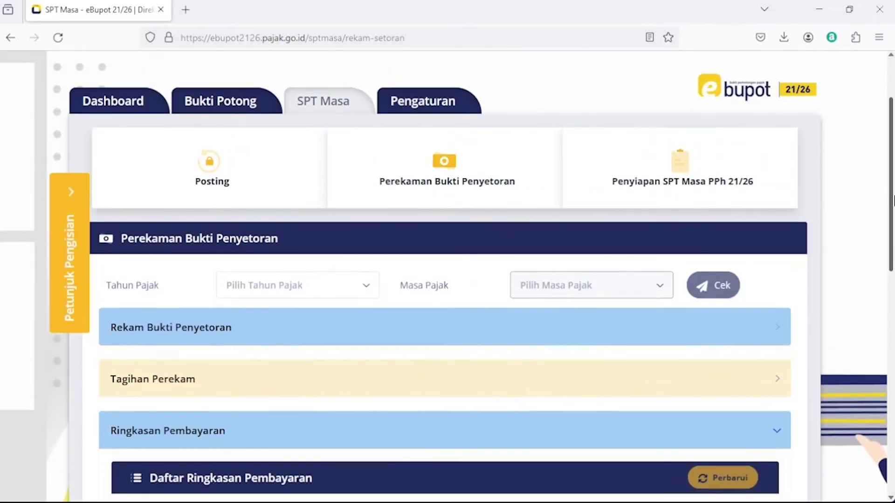
click(305, 293)
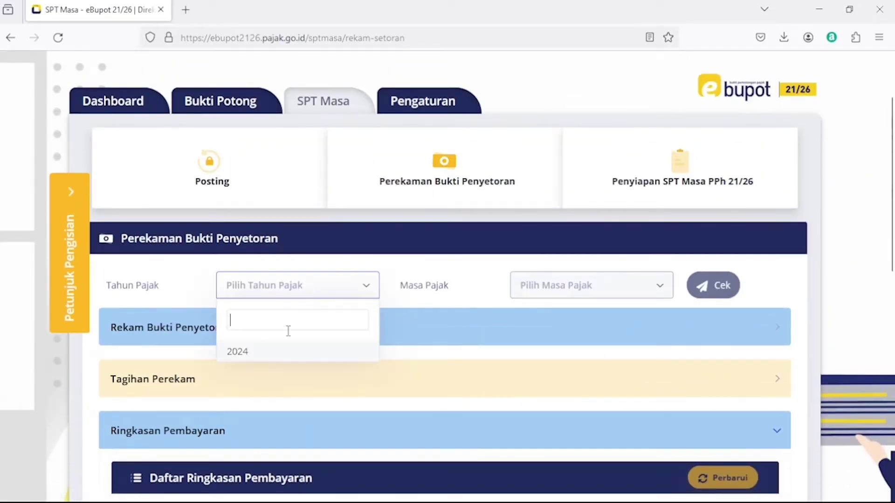
click(264, 358)
click(631, 286)
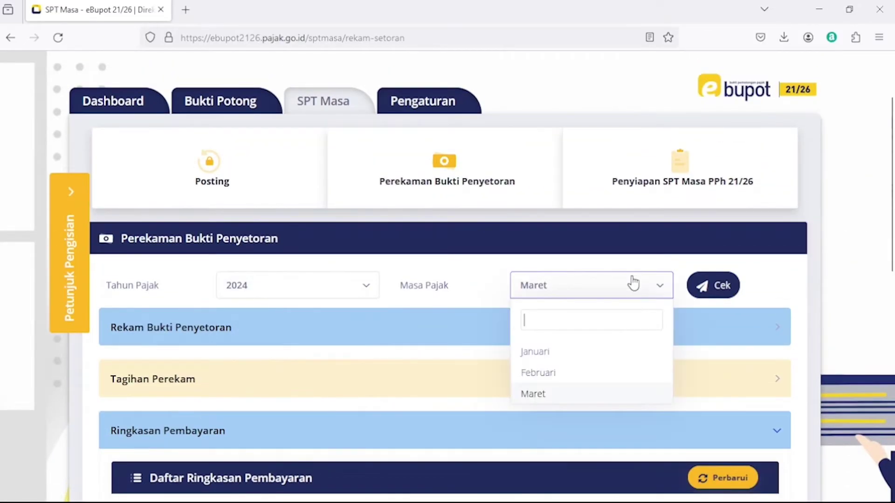
click(561, 395)
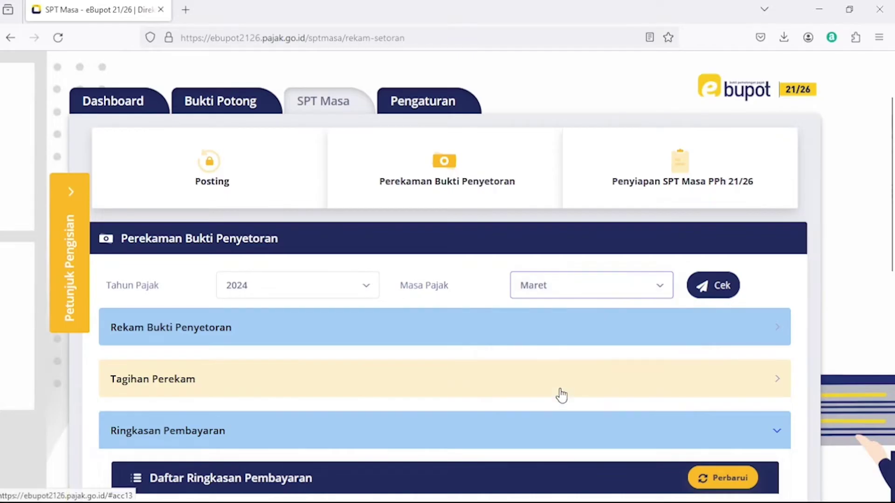
click(718, 290)
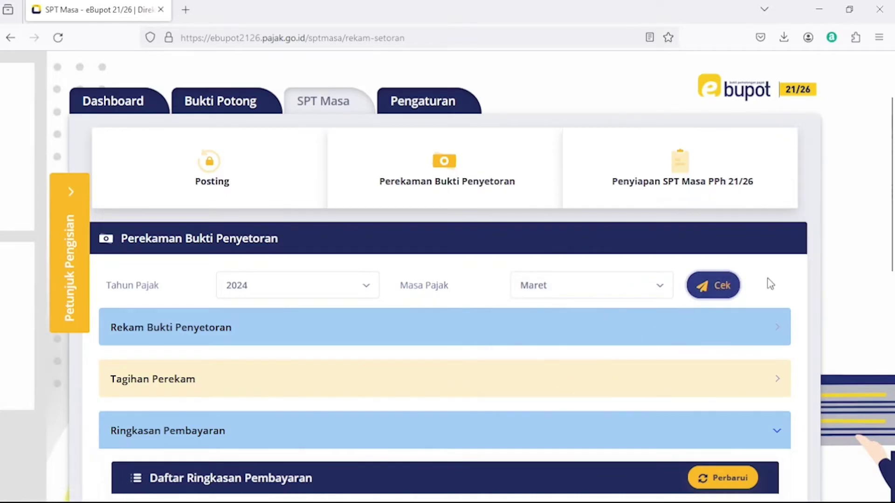
drag(892, 205, 892, 321)
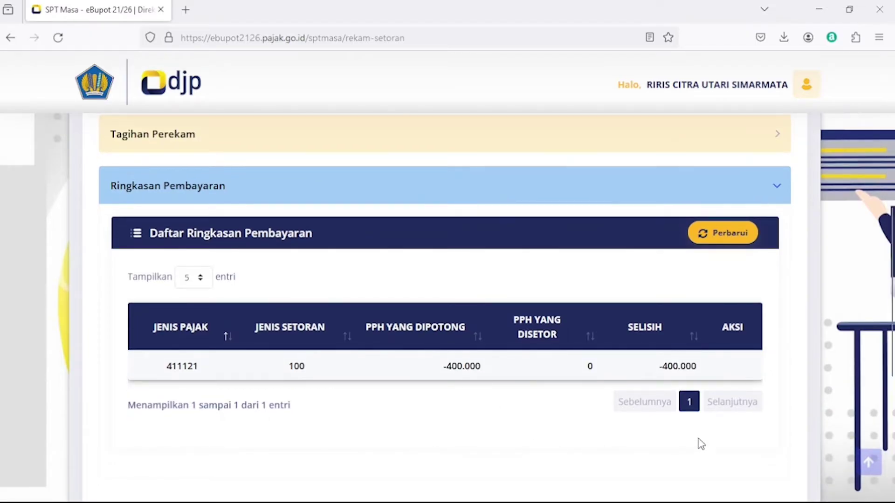
drag(892, 264, 892, 202)
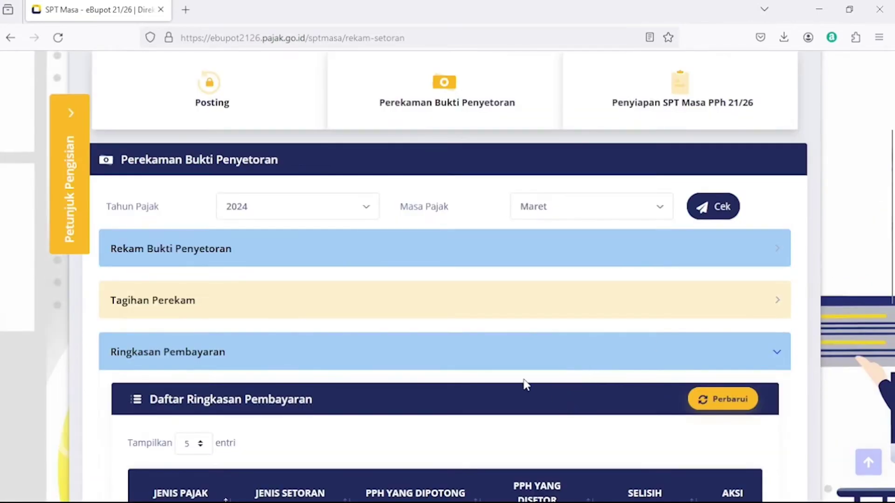
click(669, 104)
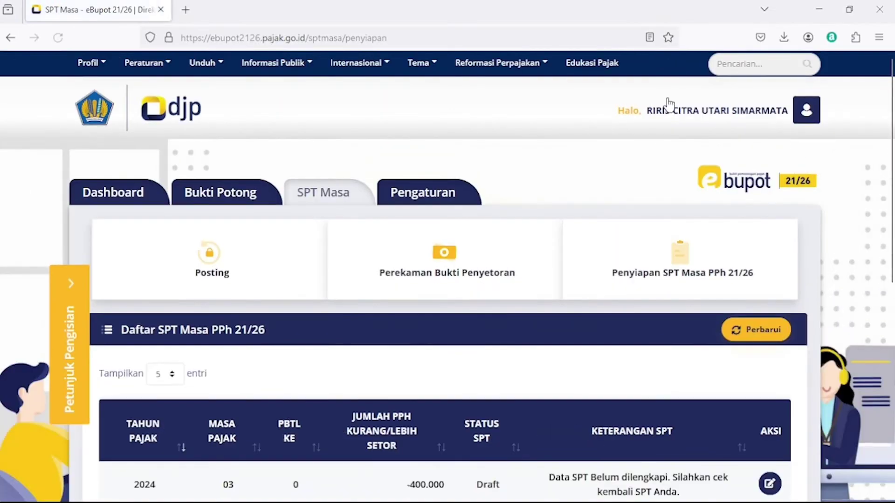
drag(892, 156, 892, 235)
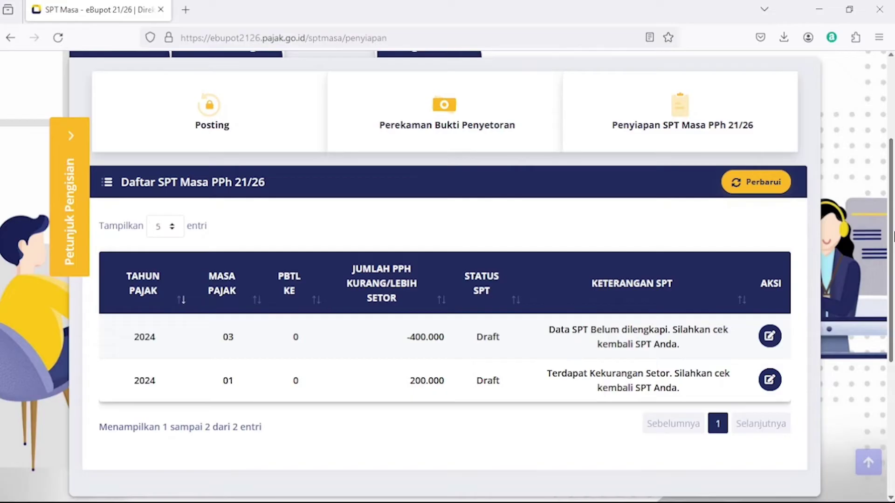
drag(130, 343, 257, 356)
click(275, 345)
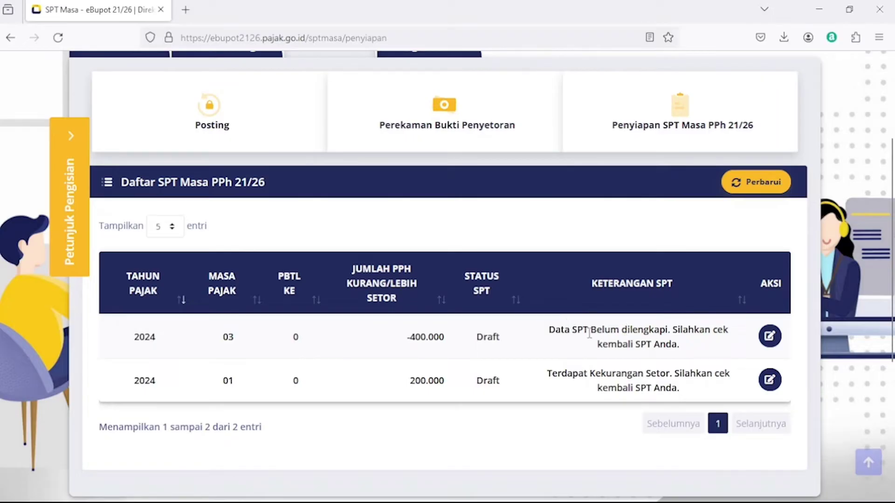
Open the 2024/03 SPT for completion and review its contents.
click(769, 336)
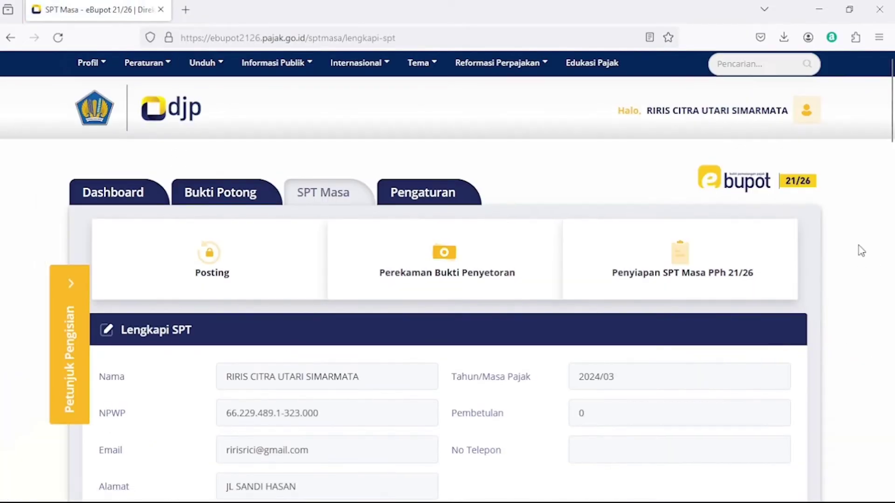
scroll(892, 199, down, 10)
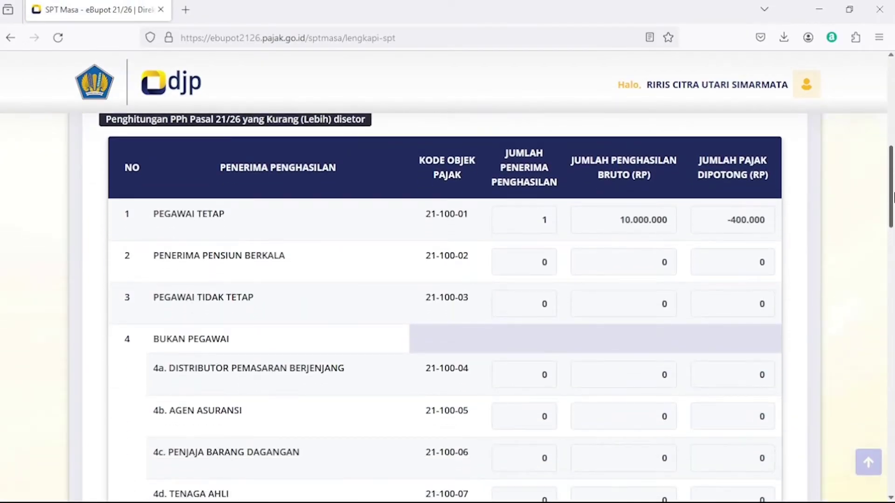
scroll(892, 199, down, 1)
scroll(891, 201, up, 1)
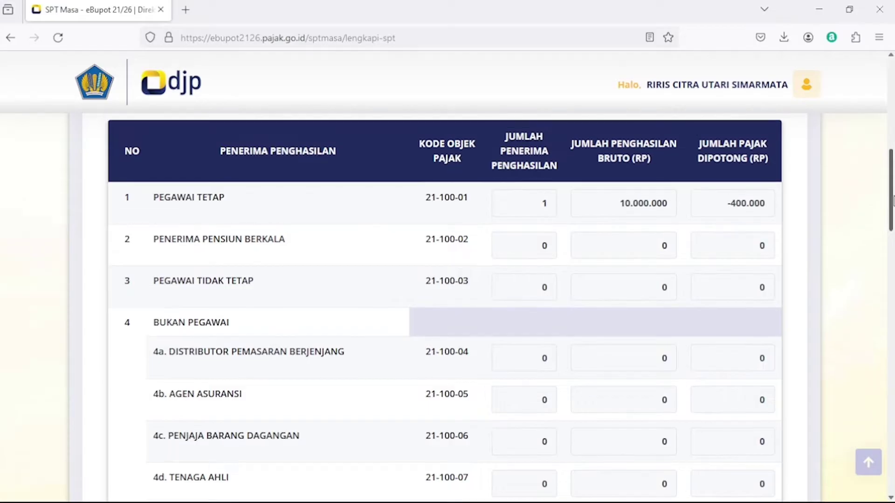
drag(892, 195, 893, 353)
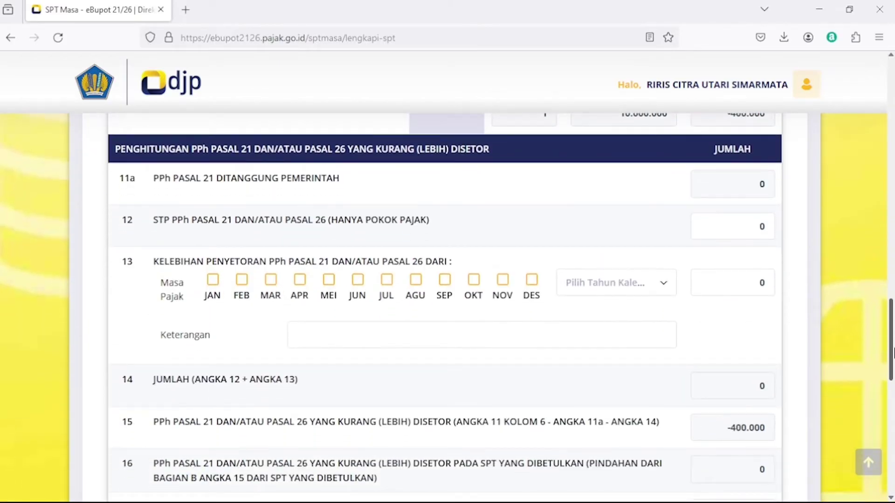
drag(893, 352, 893, 355)
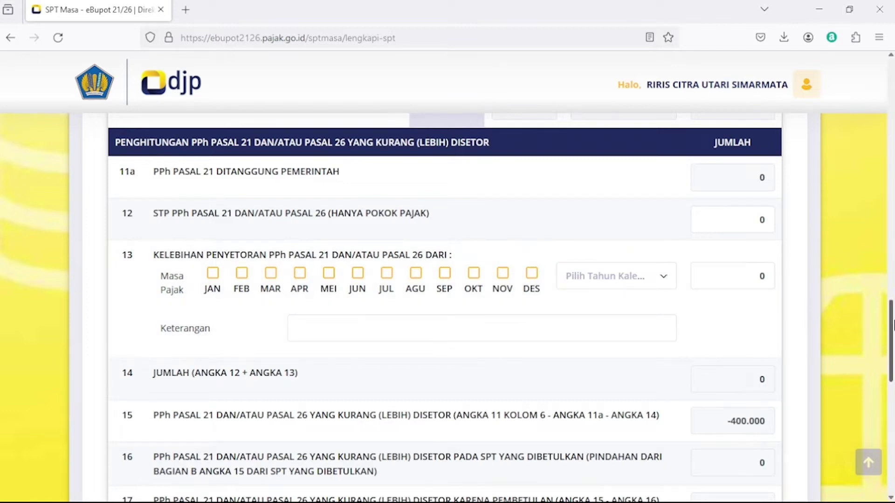
scroll(892, 325, down, 3)
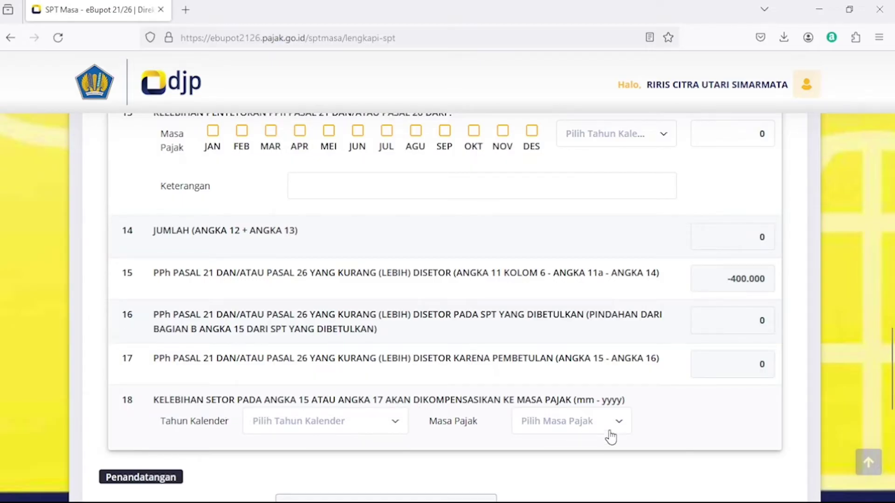
Compensate the overpayment to April 2024, pick the taxpayer as signer, and save.
click(355, 422)
click(331, 395)
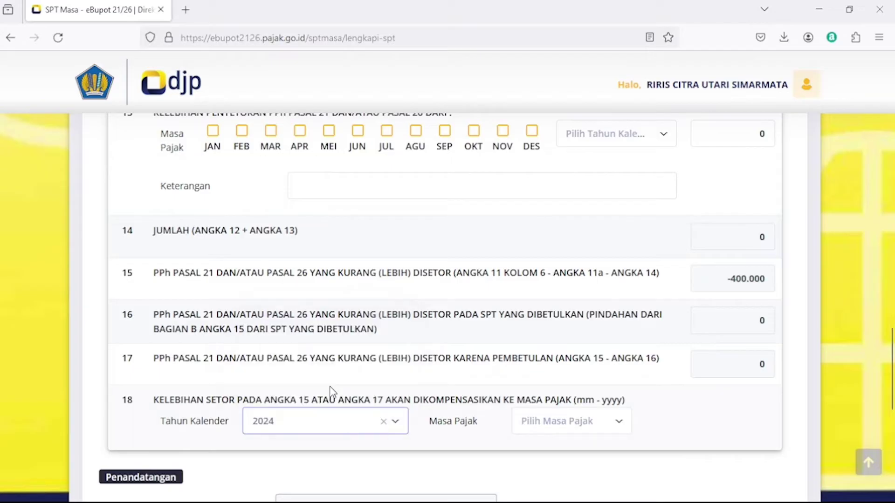
click(552, 425)
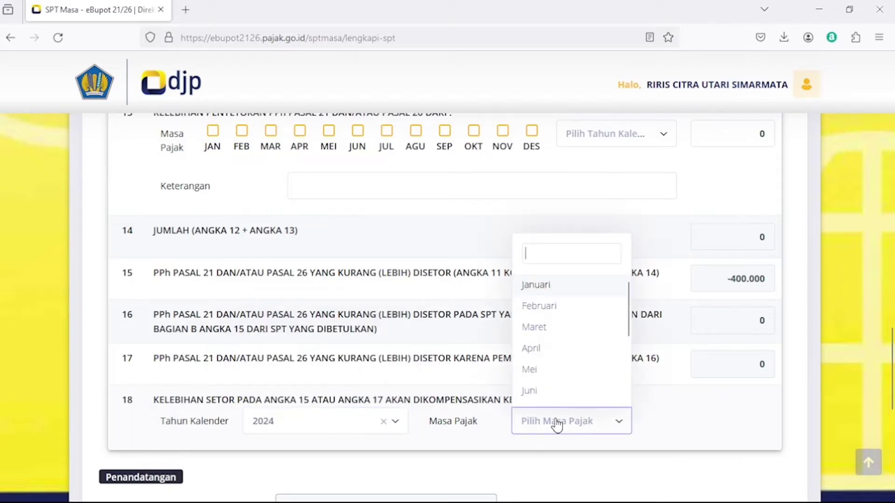
click(551, 347)
drag(891, 359, 892, 400)
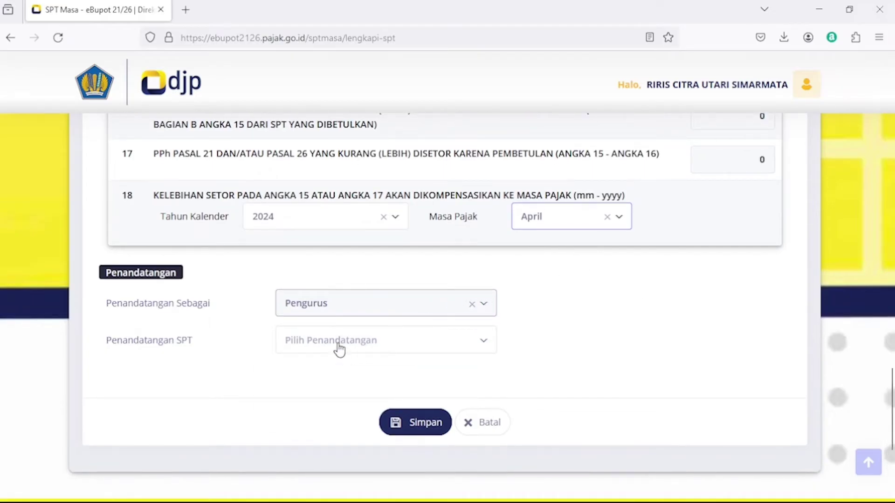
click(336, 346)
click(336, 407)
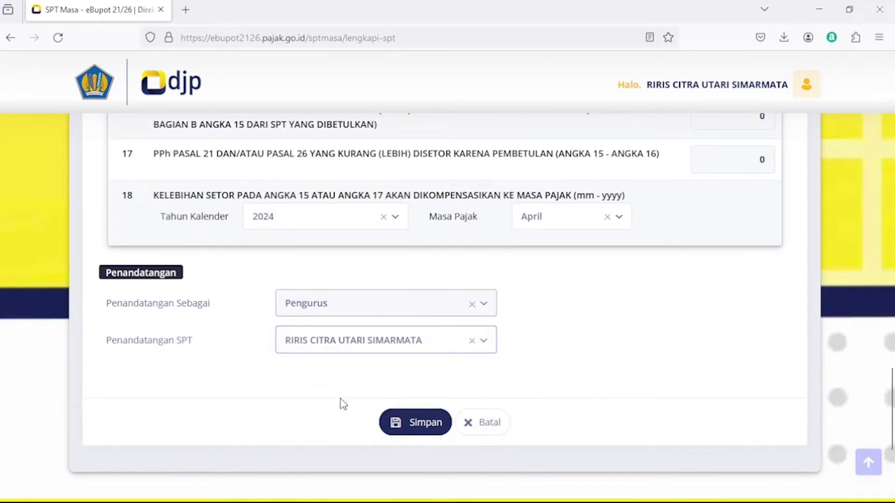
click(423, 423)
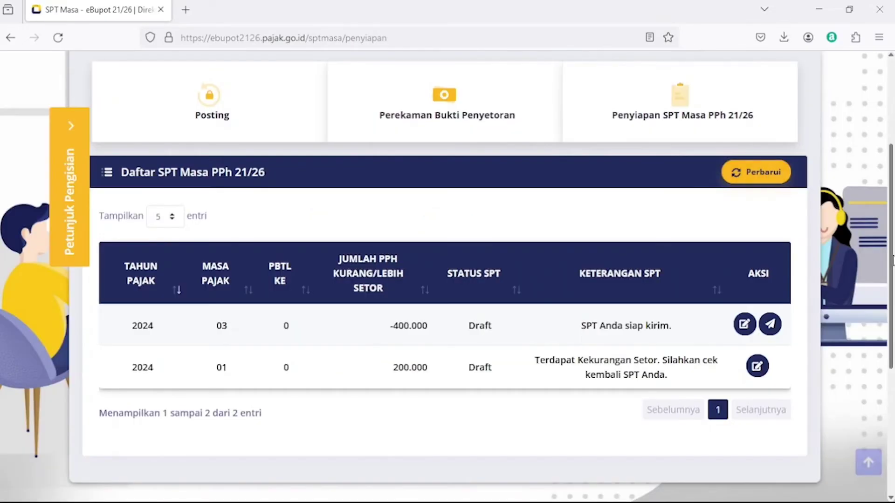
Open the Kirim SPT step for the 2024/03 SPT Masa.
scroll(893, 190, up, 3)
drag(894, 191, 894, 177)
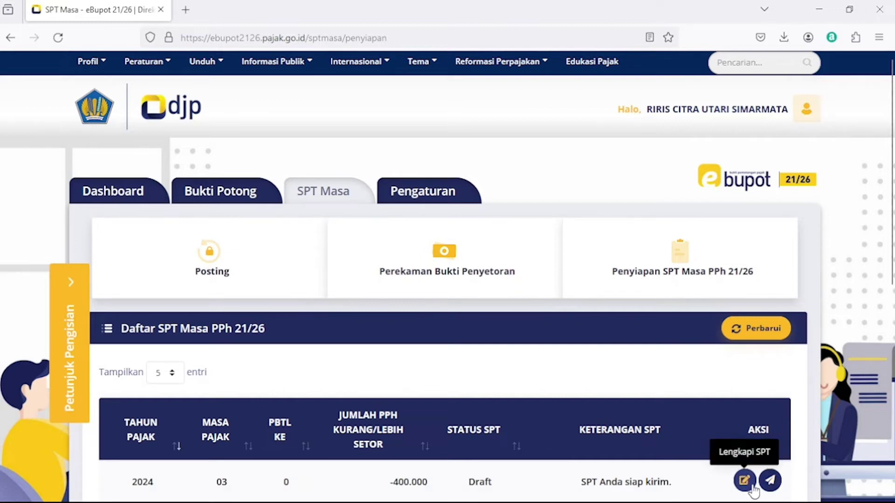
click(770, 481)
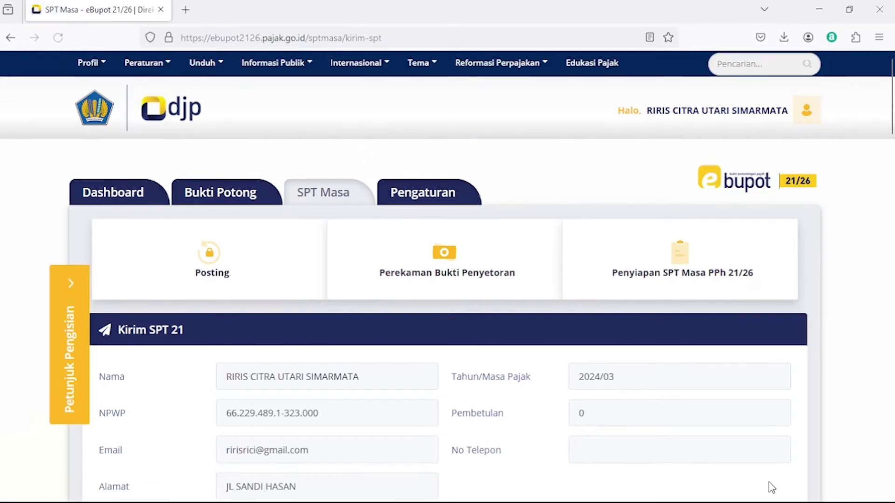
drag(891, 112, 892, 179)
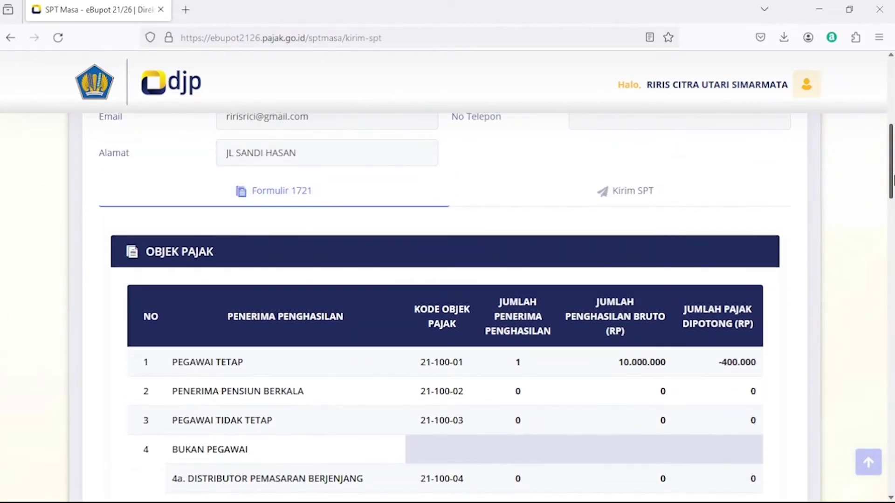
click(635, 193)
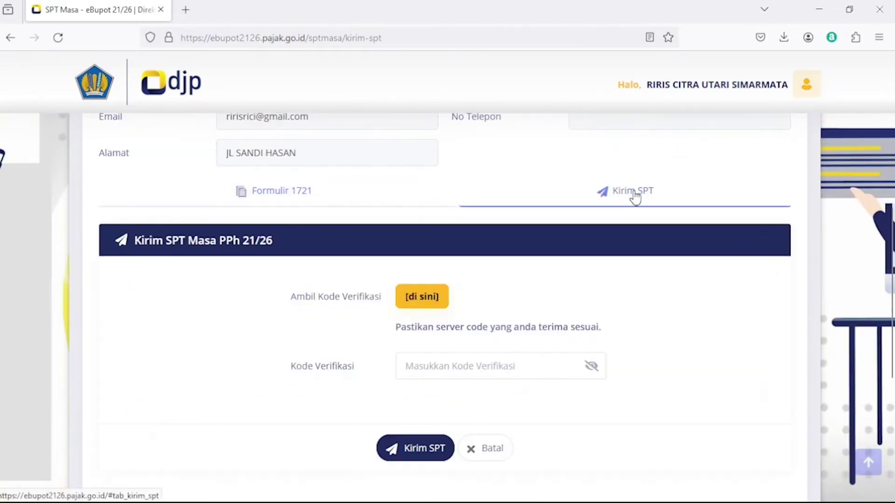
drag(892, 235, 893, 275)
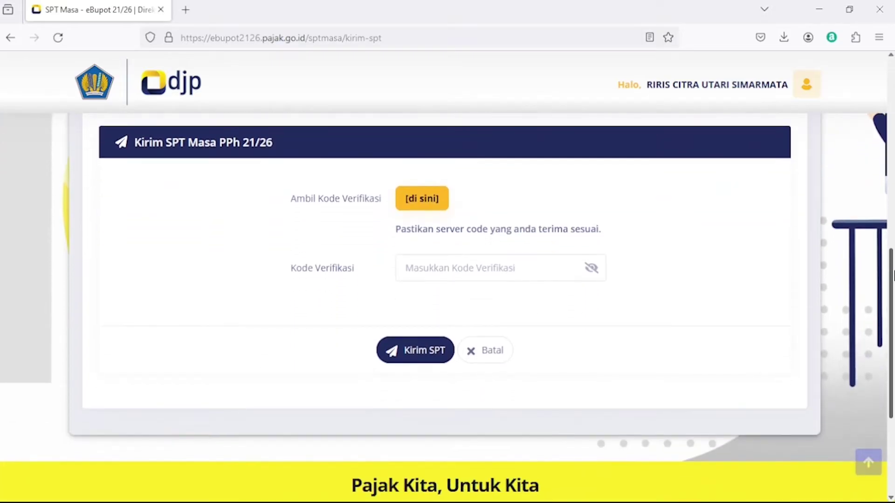
Request the e-mailed verification code, enter it, and submit the SPT.
click(433, 199)
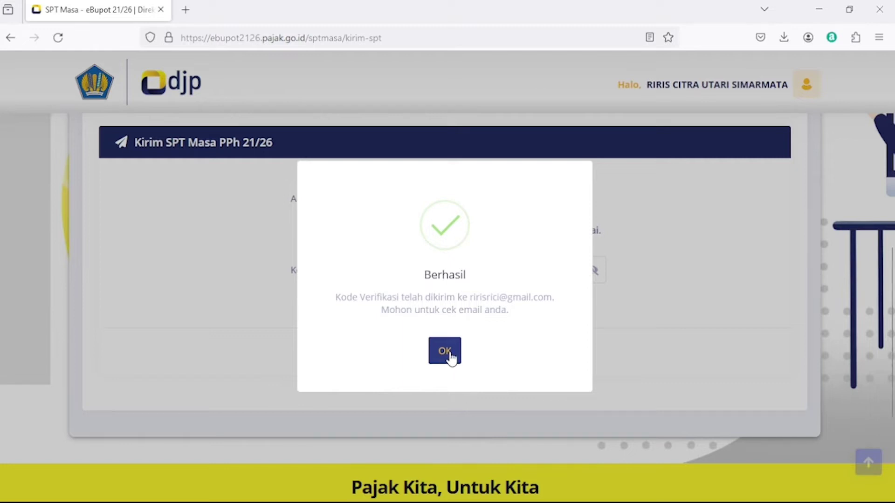
click(449, 356)
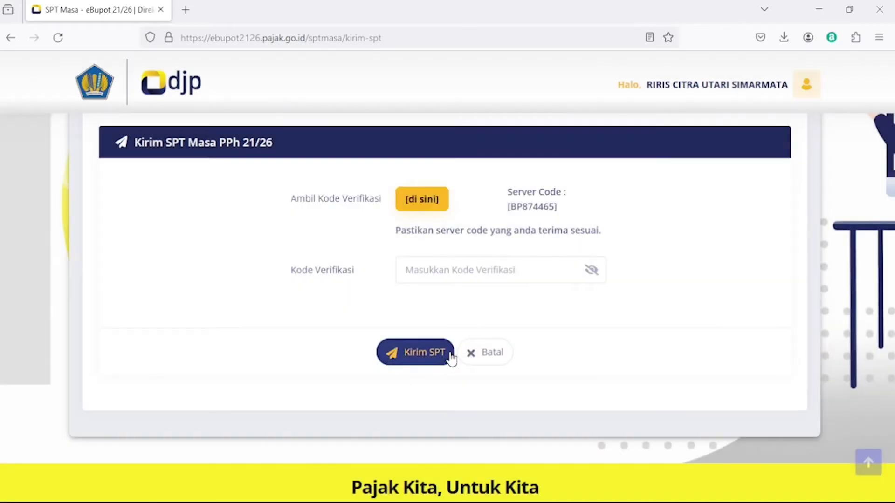
click(463, 276)
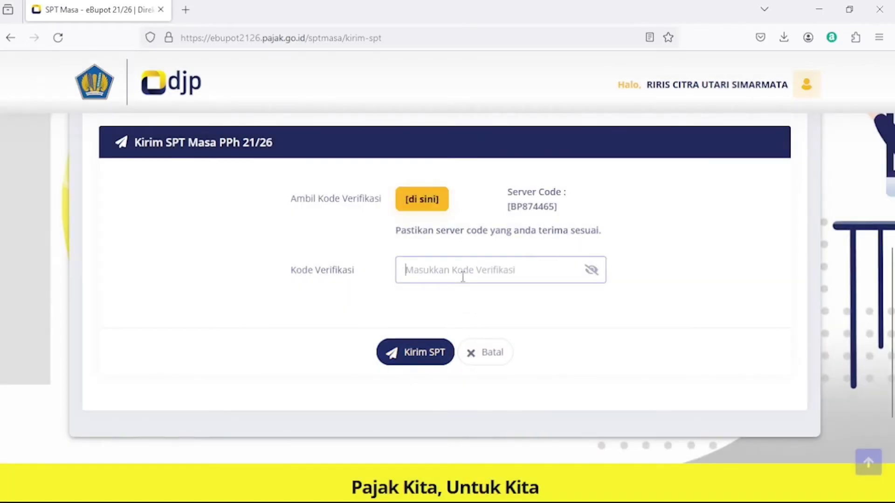
text(1)
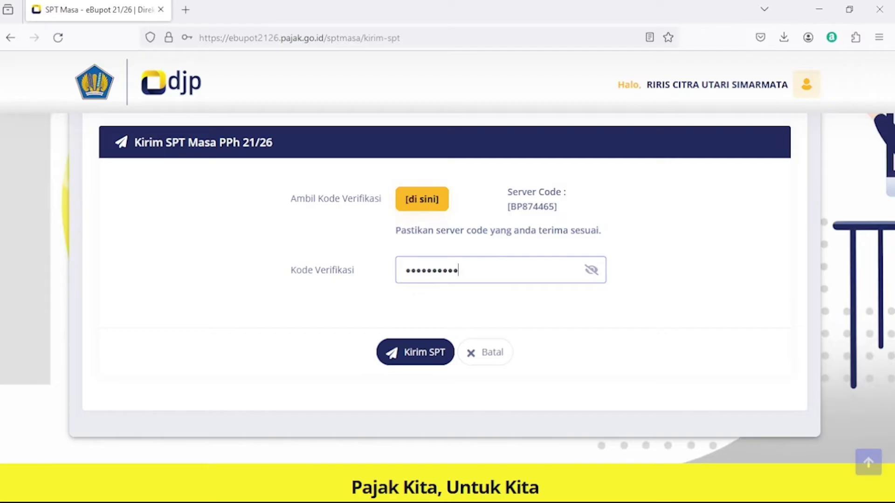
click(409, 357)
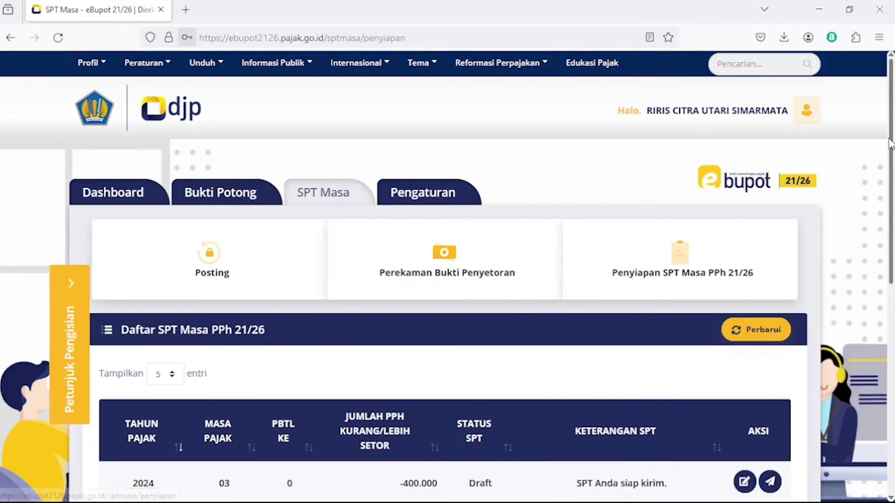
Return to the Dashboard and review the Daftar SPT Masa SPT 21 list, which shows Tidak ditemukan.
scroll(893, 171, down, 1)
scroll(893, 170, up, 1)
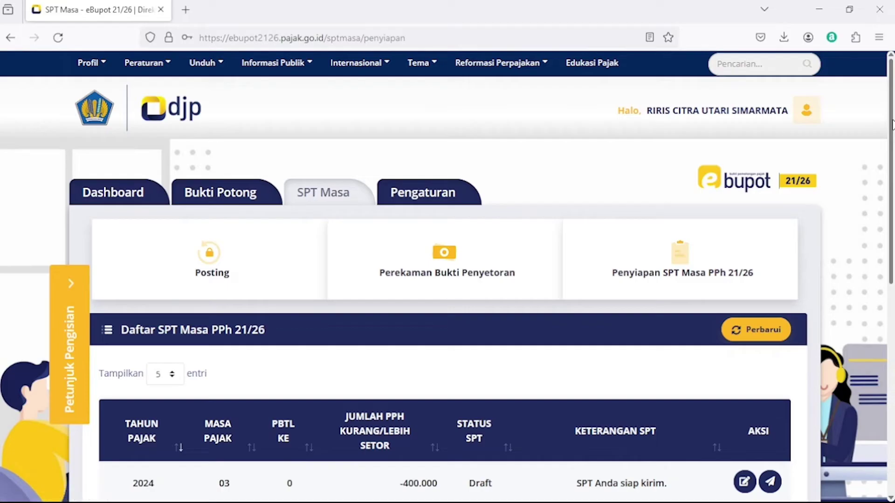
drag(892, 126, 892, 135)
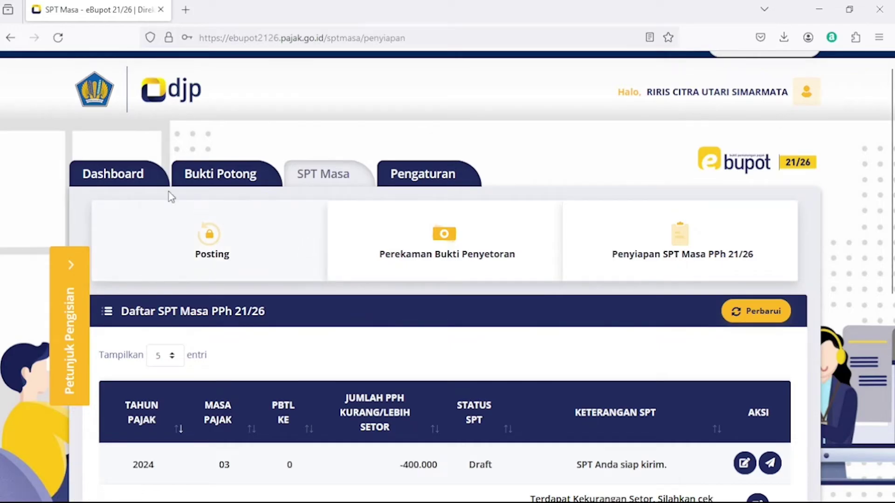
click(114, 176)
scroll(634, 140, down, 1)
scroll(466, 131, up, 1)
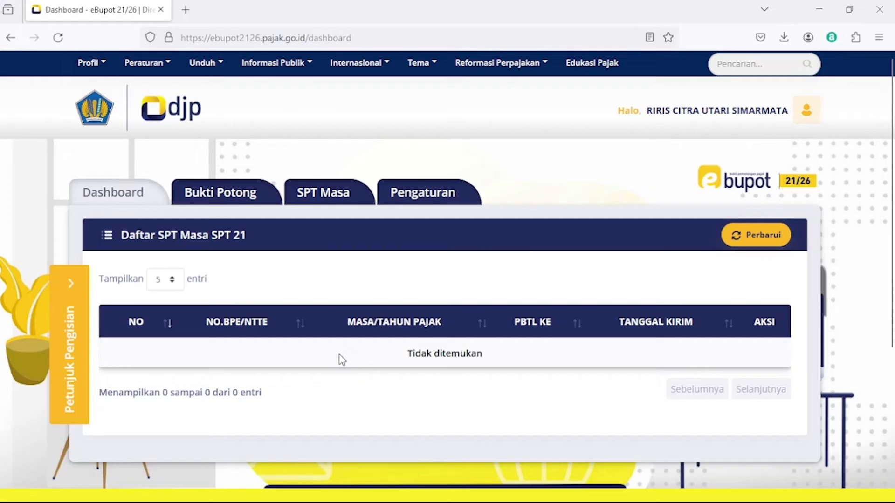
Go to Bukti Potong's Download Bupot page and refresh the download list.
click(253, 194)
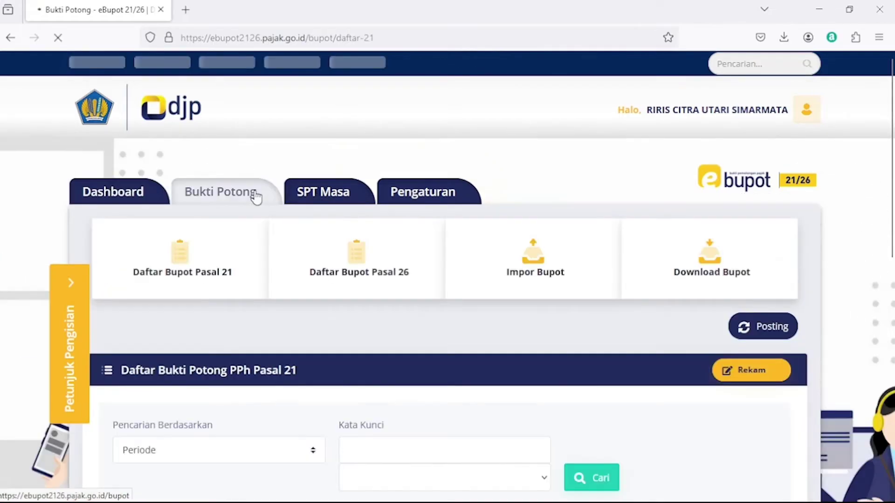
drag(891, 159, 893, 212)
click(698, 161)
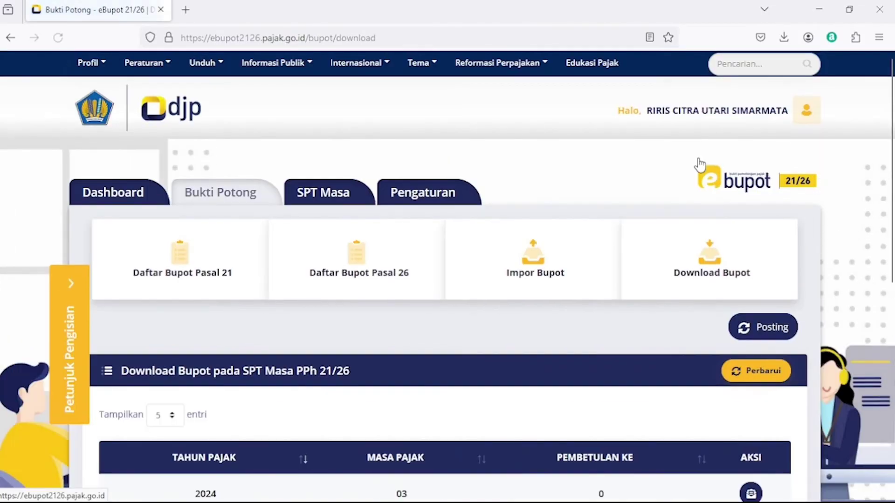
mouse_move(893, 156)
mouse_down()
mouse_move(892, 245)
mouse_move(891, 151)
mouse_up()
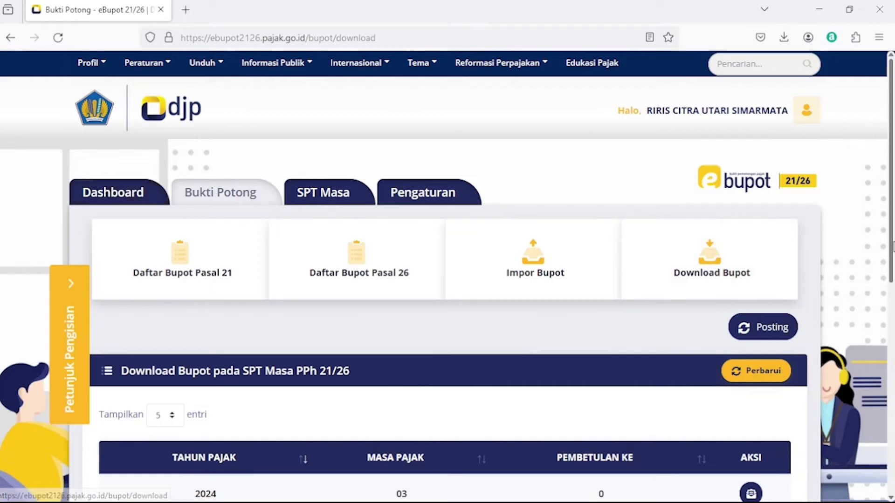
drag(892, 207, 890, 249)
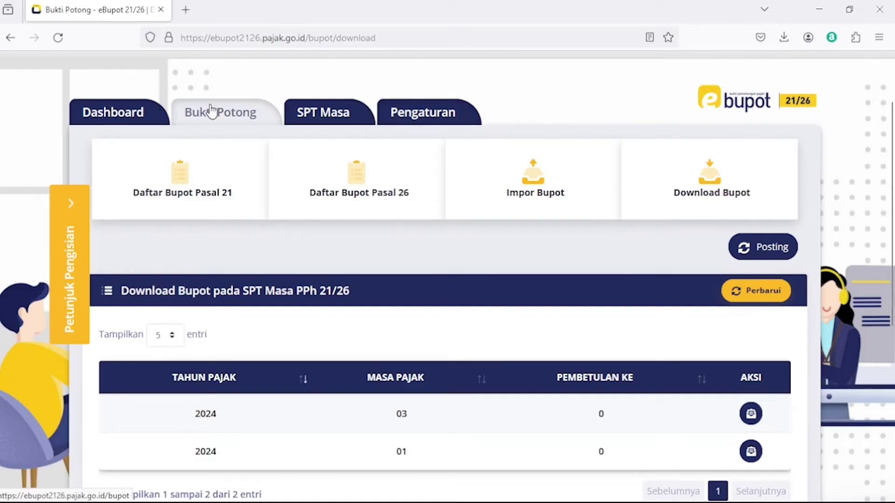
click(704, 189)
drag(891, 205, 892, 287)
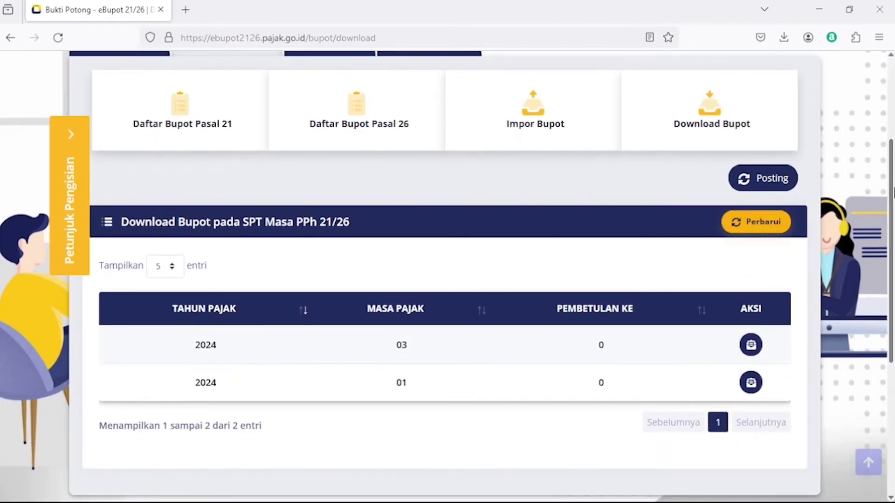
drag(891, 165, 891, 172)
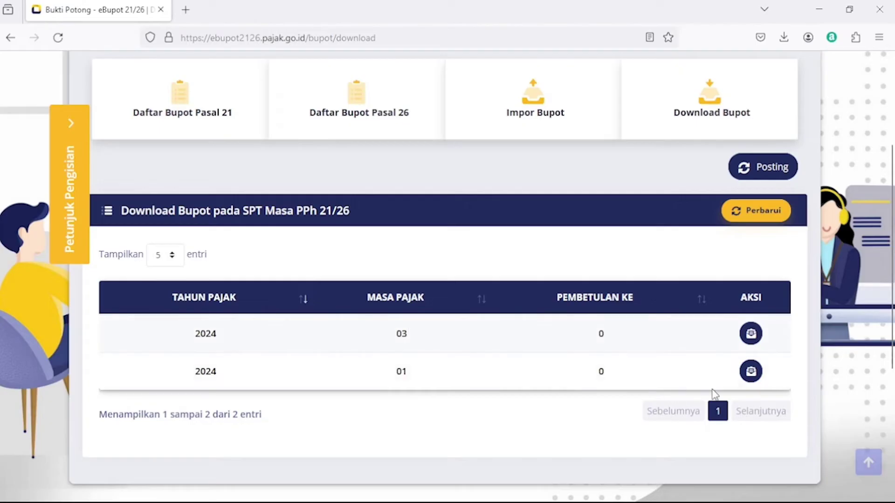
Request the 2024 period 01 bukti potong, close the Sukses dialog, and download it.
click(751, 373)
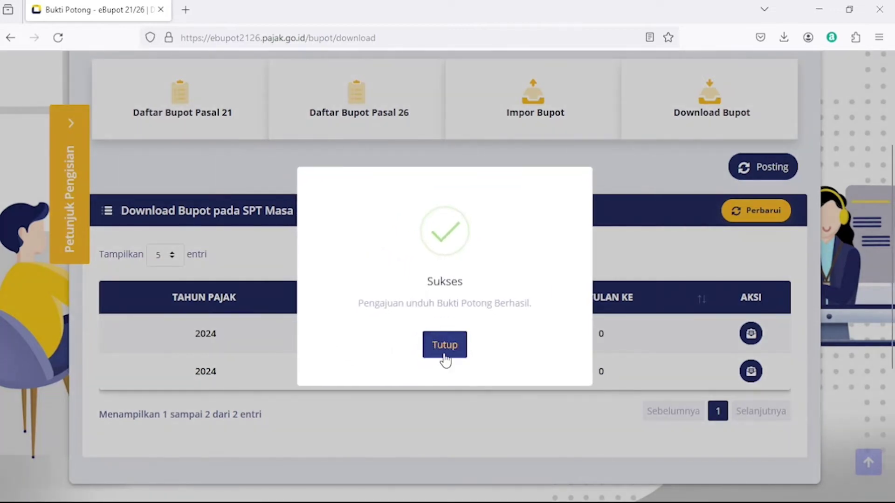
click(444, 355)
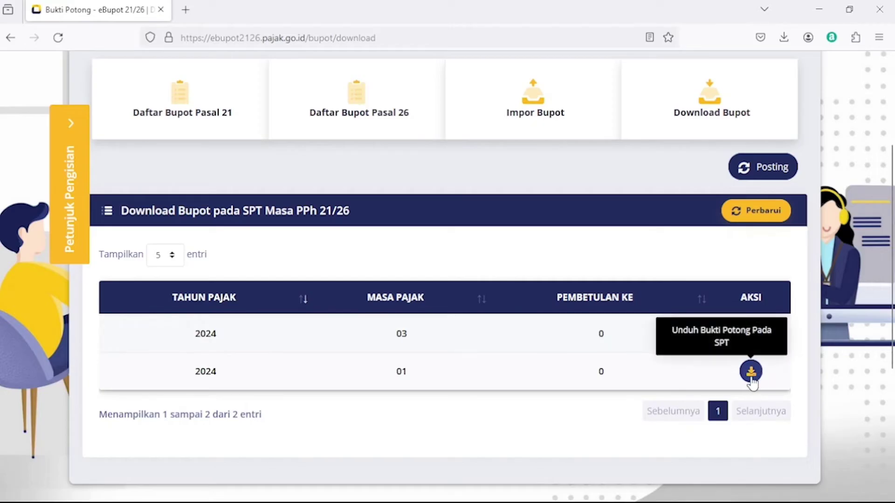
click(750, 378)
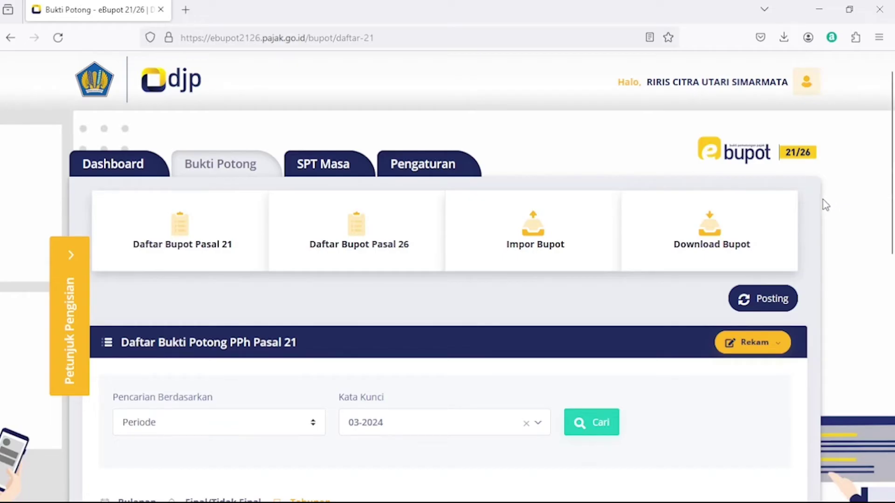
Go from the Dashboard to Bukti Potong and open the Impor Bupot form.
click(125, 167)
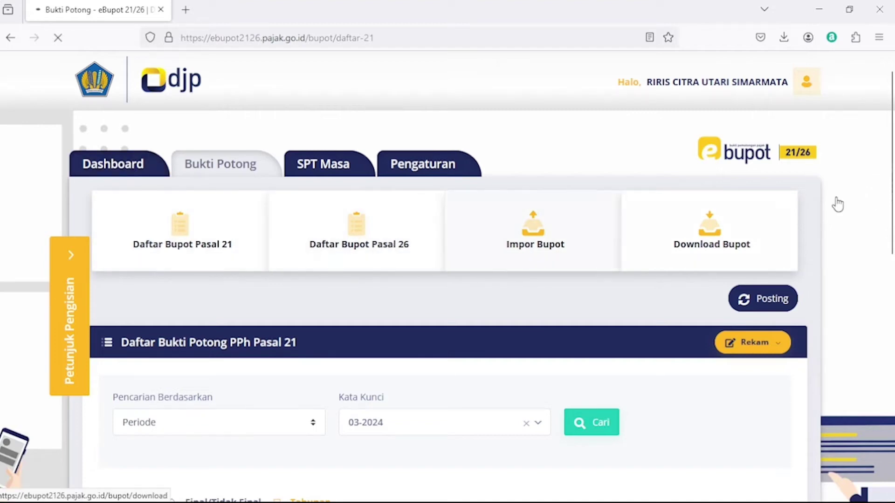
drag(893, 159, 893, 178)
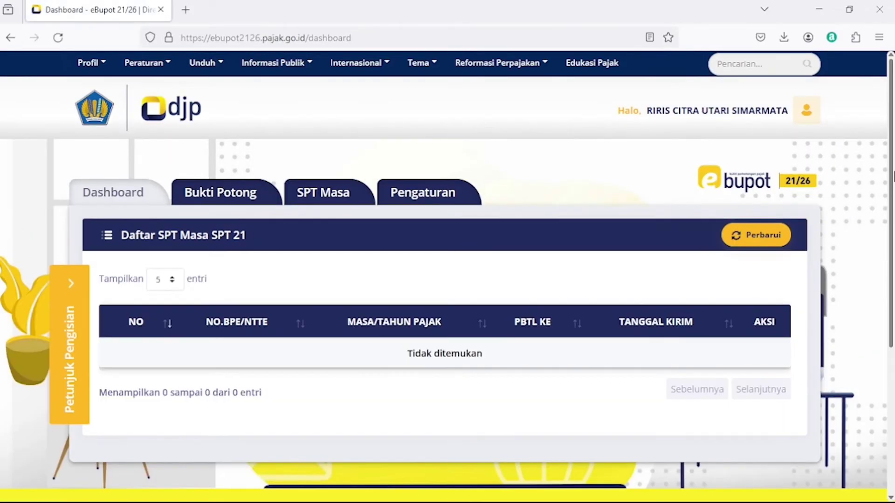
click(228, 194)
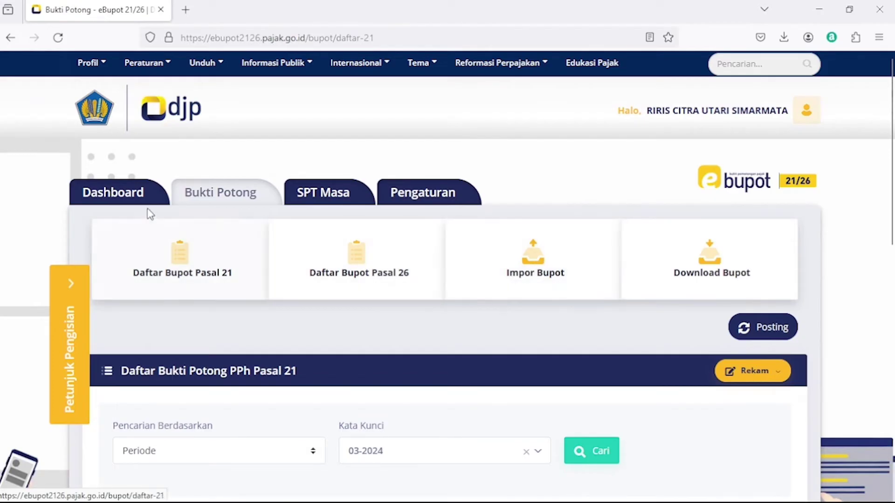
click(213, 194)
click(546, 272)
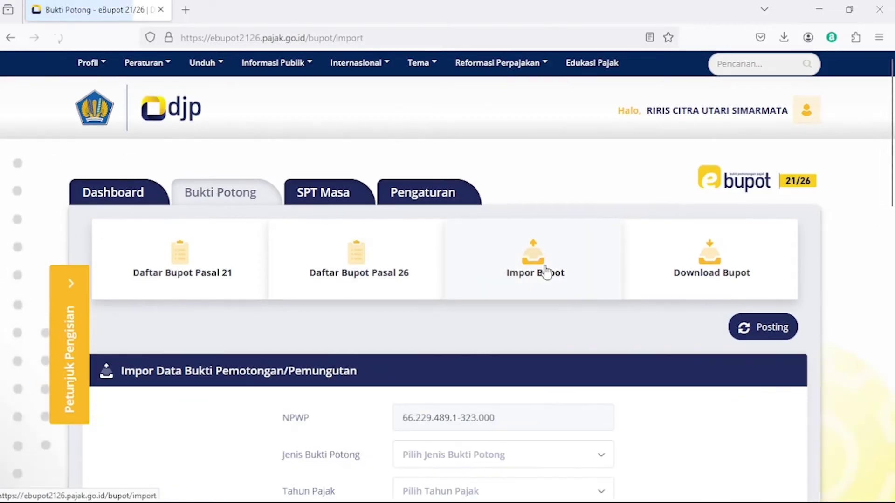
Expand Petunjuk Pengisian and download the Bulanan dan Final/Tidak Final and Tahunan Excel templates.
drag(892, 157, 892, 224)
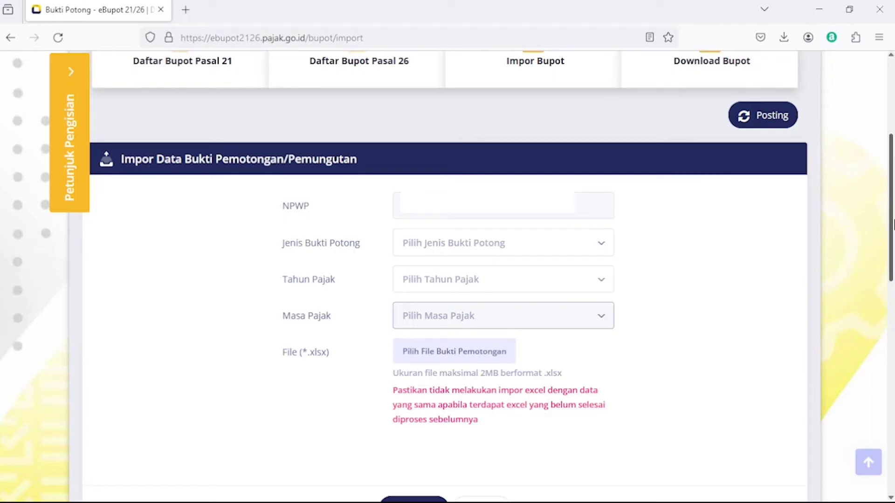
drag(892, 224, 892, 223)
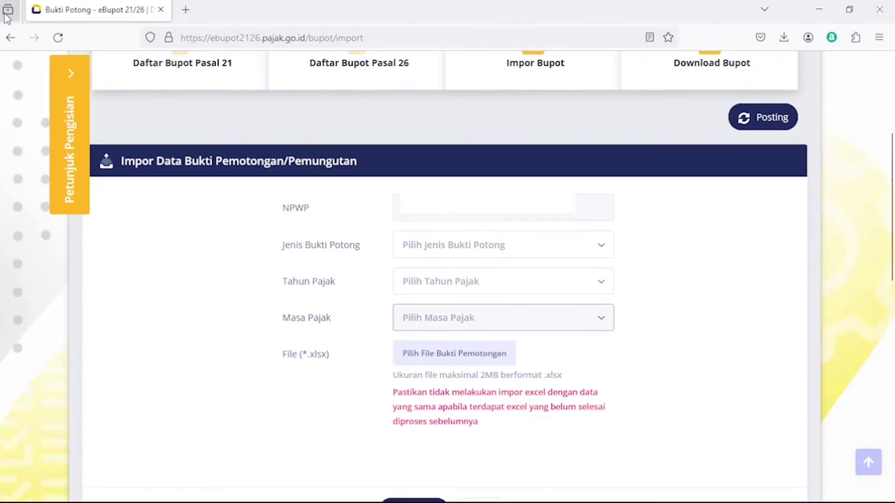
click(71, 77)
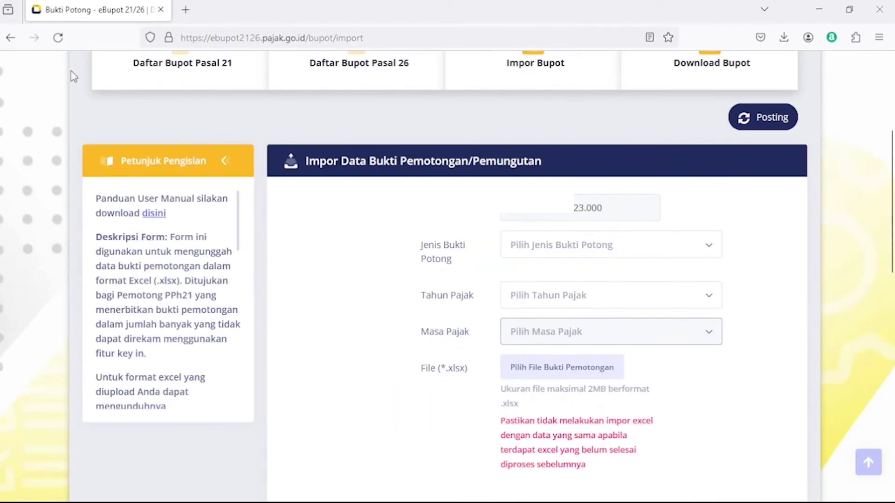
scroll(234, 241, down, 3)
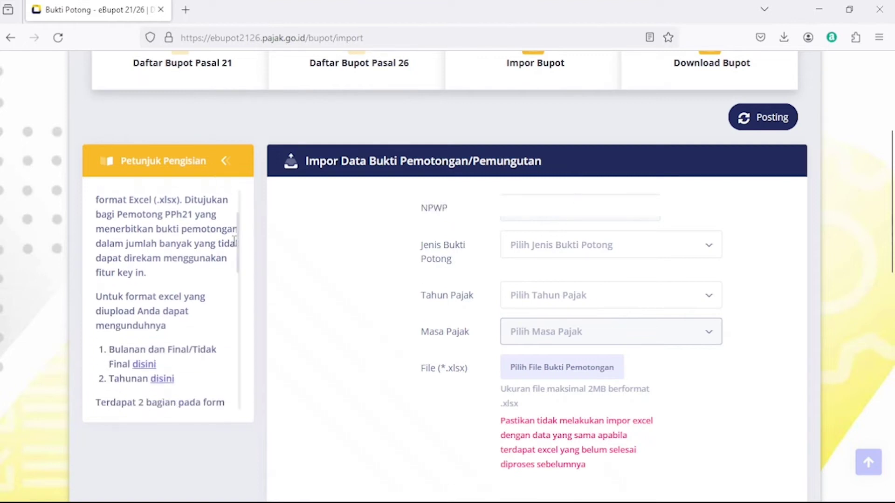
scroll(236, 254, down, 3)
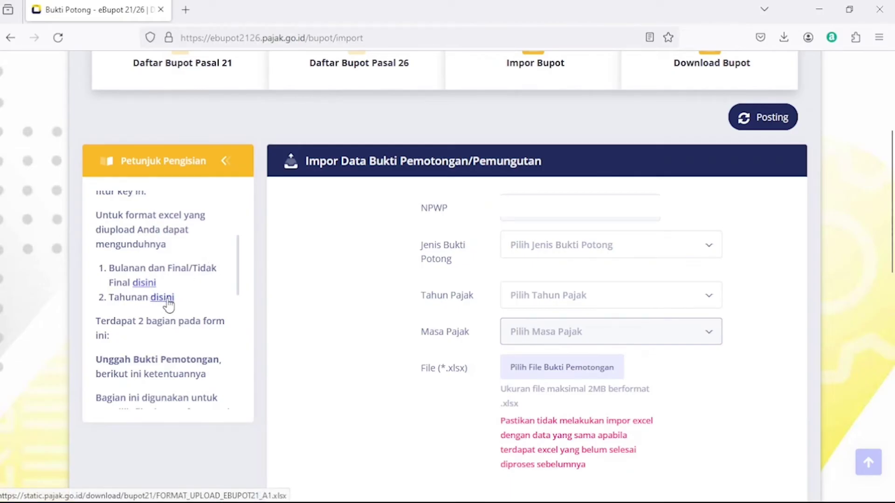
click(144, 285)
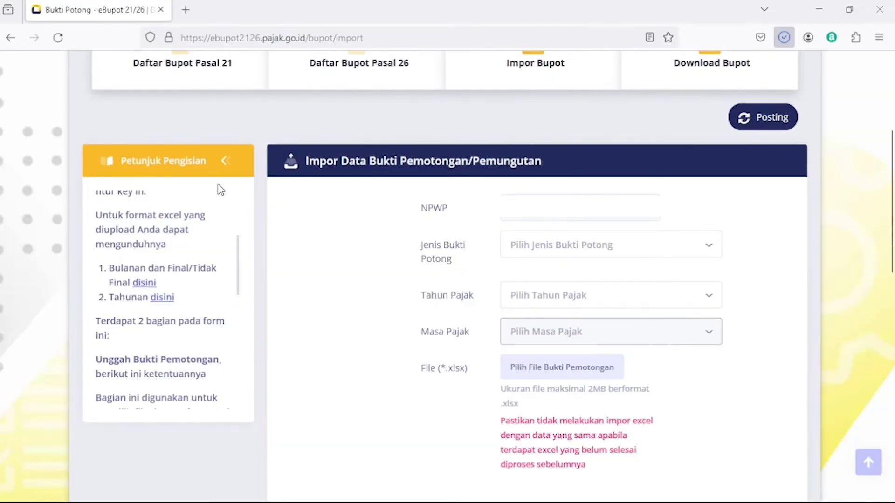
click(166, 299)
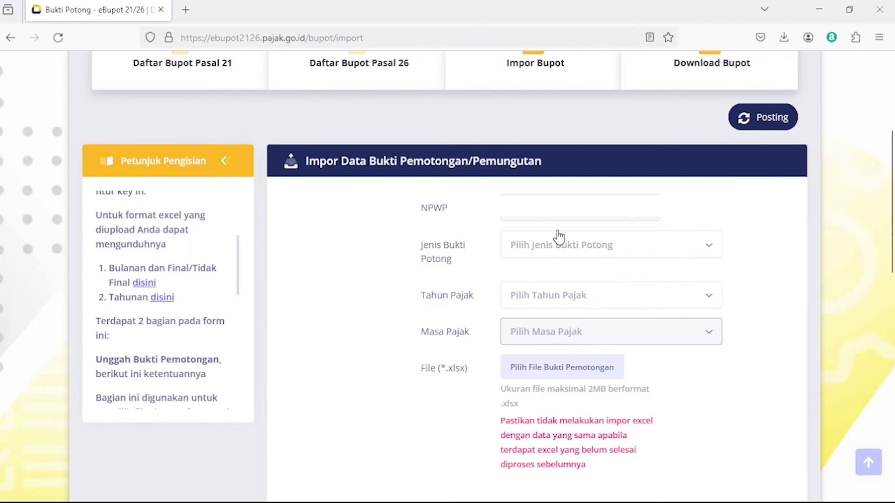
drag(891, 175, 890, 198)
click(589, 225)
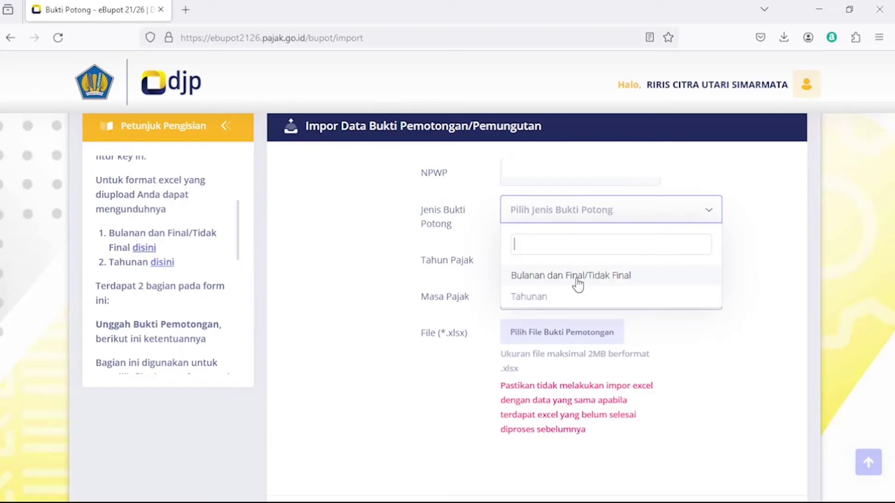
Set the import to Bulanan dan Final/Tidak Final, year 2024, choose a file, and upload it.
click(578, 279)
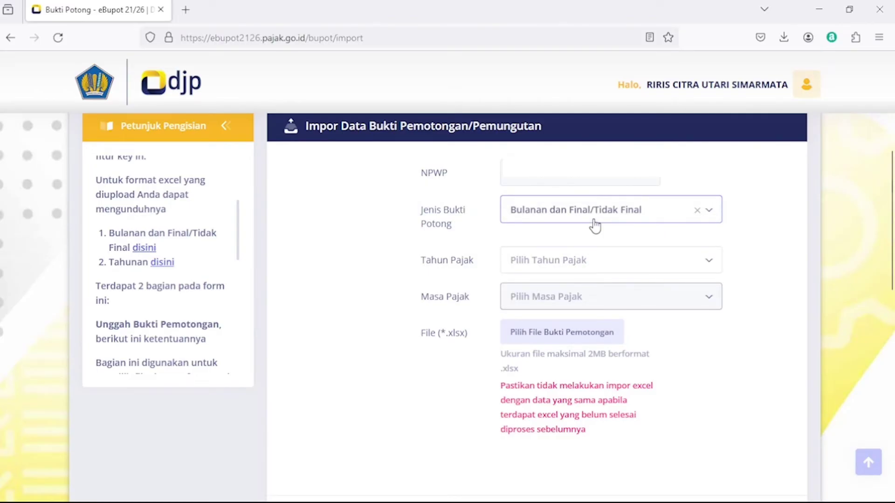
click(600, 264)
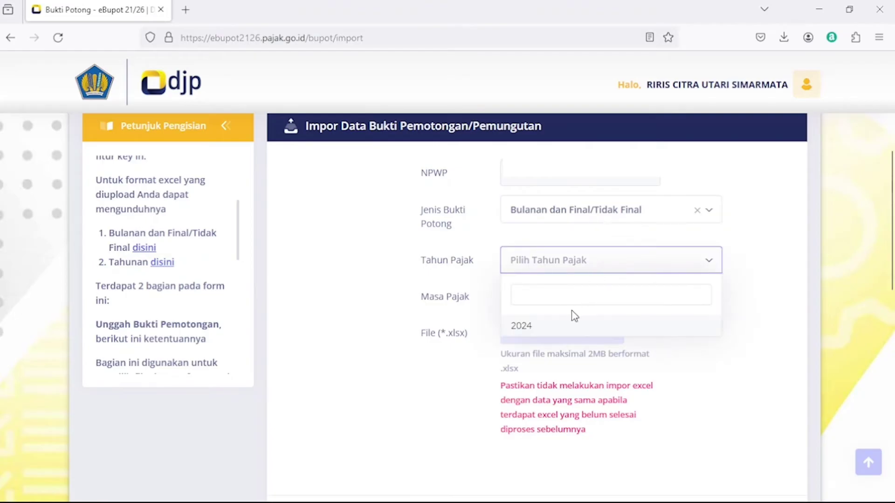
click(551, 328)
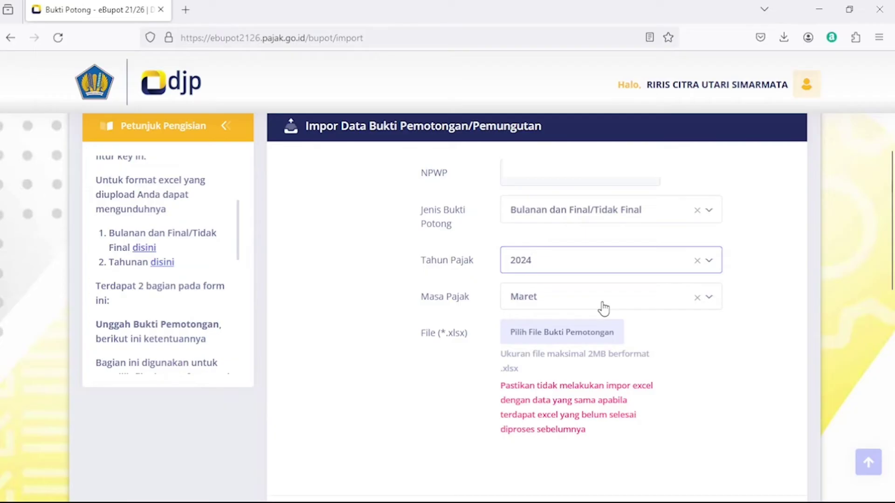
click(550, 339)
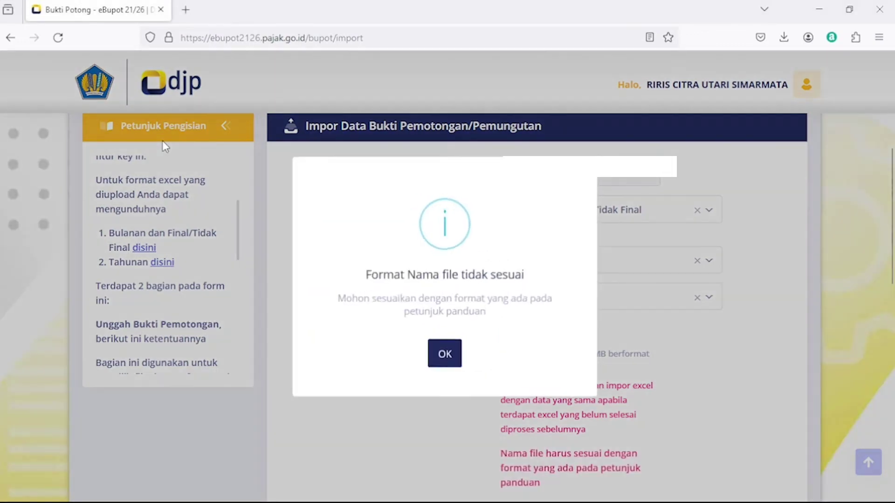
click(456, 356)
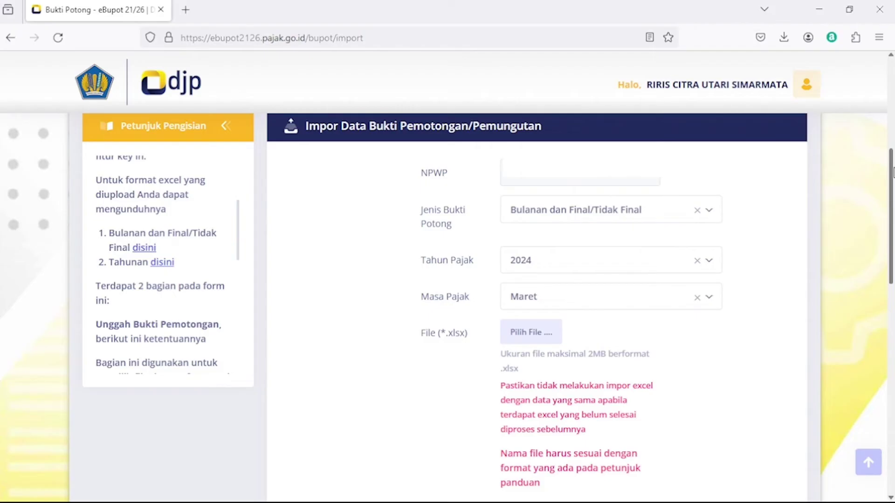
drag(893, 172, 893, 207)
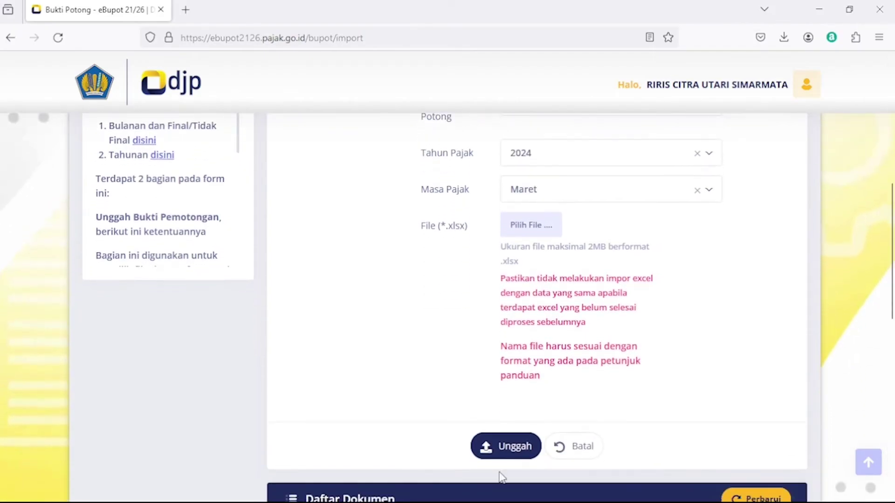
click(504, 445)
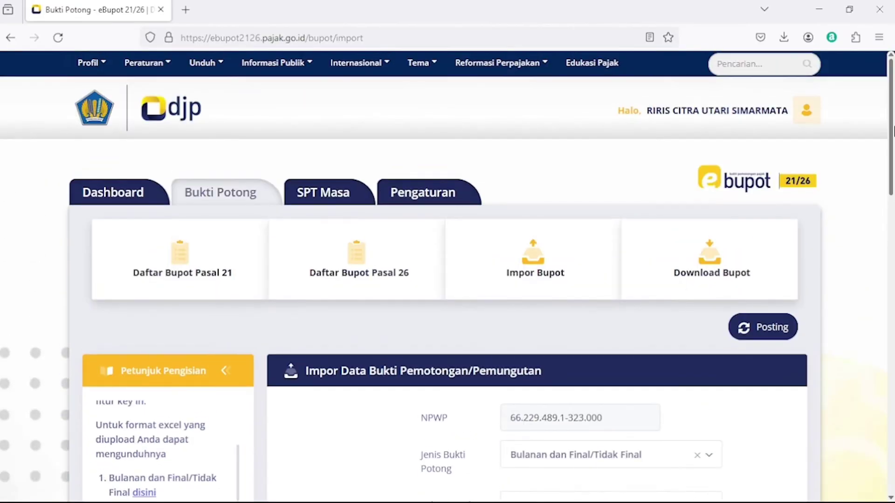
Confirm the Daftar Dokumen table is empty, then open the SPT Masa Posting page.
drag(894, 137, 891, 371)
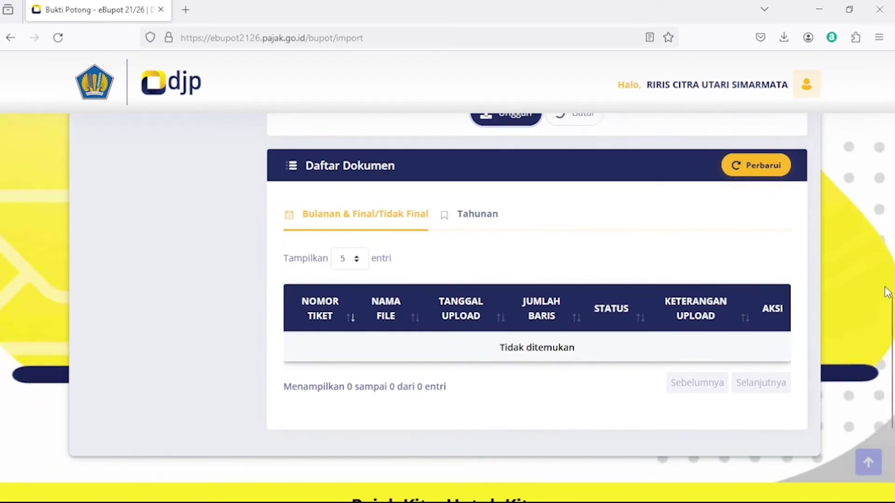
drag(893, 333, 892, 340)
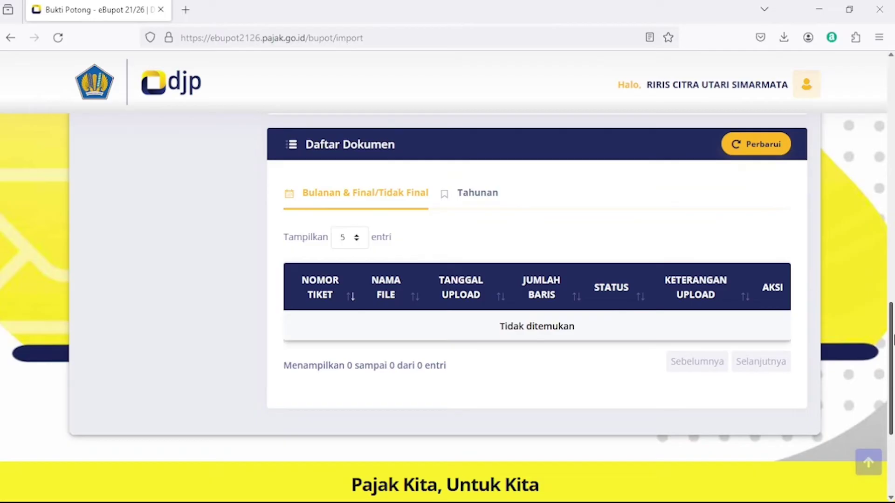
drag(893, 340, 882, 95)
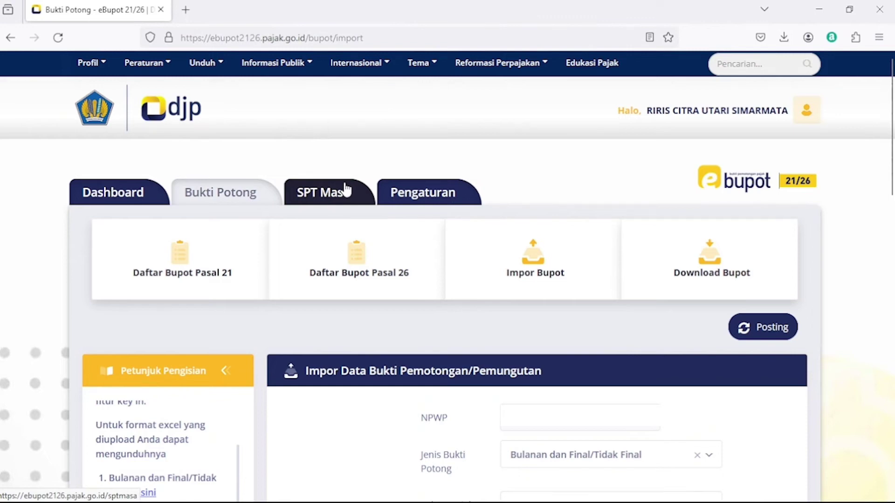
click(317, 202)
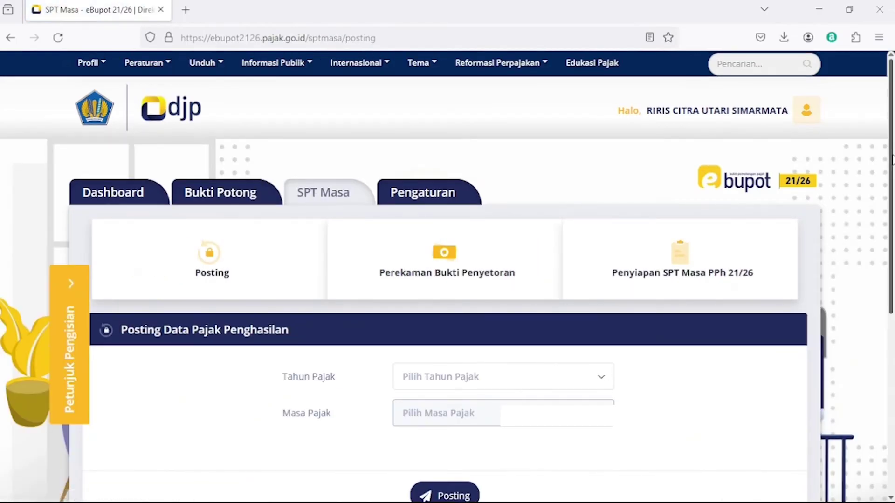
scroll(892, 171, down, 3)
scroll(892, 243, up, 2)
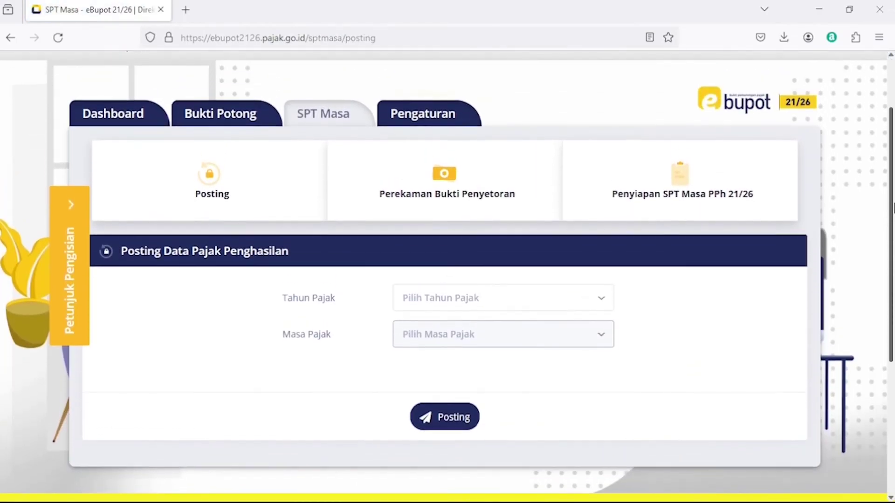